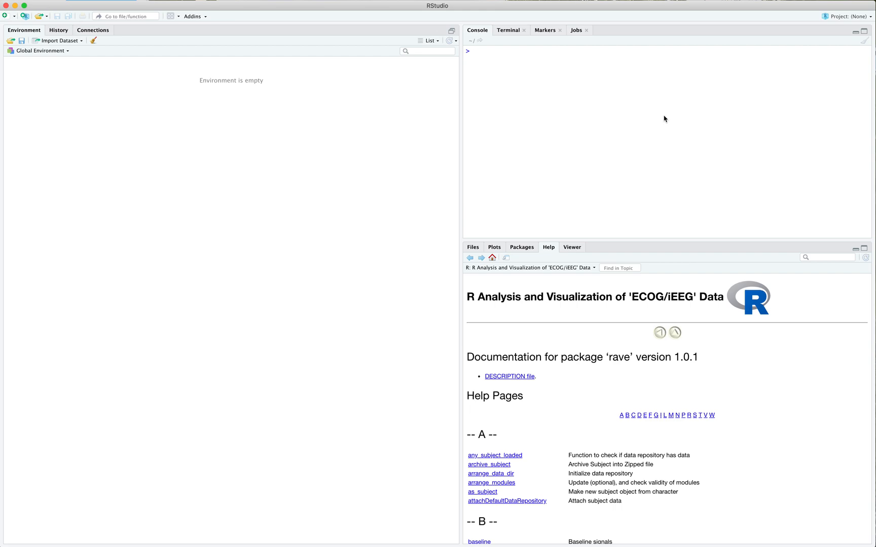
# - Launch the RAVE application from the R console by running rave::start_rave()
pyautogui.write('rave::star')
pyautogui.press('Tab')
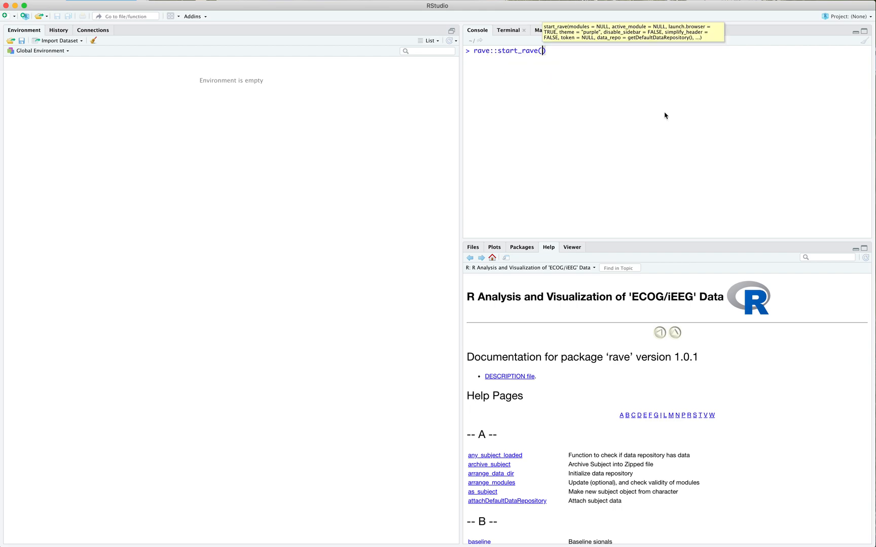
pyautogui.press('Return')
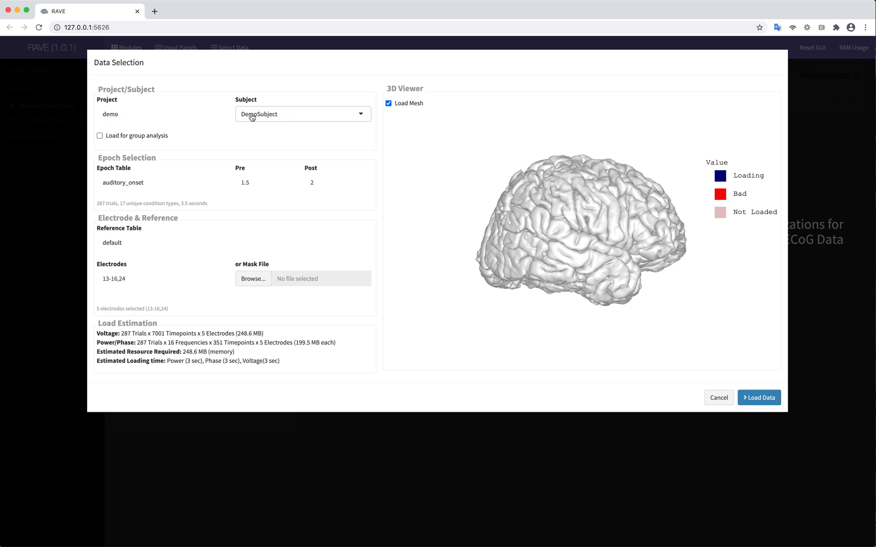
# - Examine the epoch table, pre and post times, selected electrodes and their locations on the 3D brain
pyautogui.moveTo(144, 181)
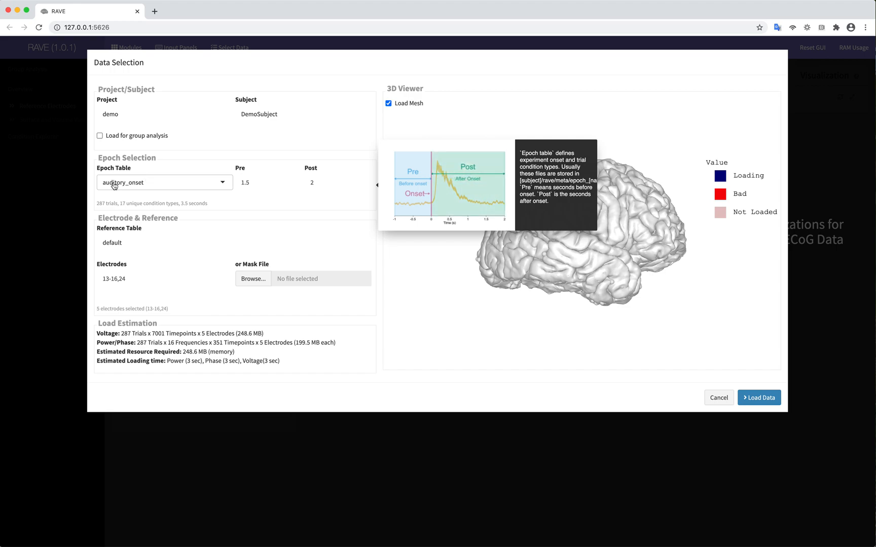
pyautogui.click(147, 183)
pyautogui.click(163, 171)
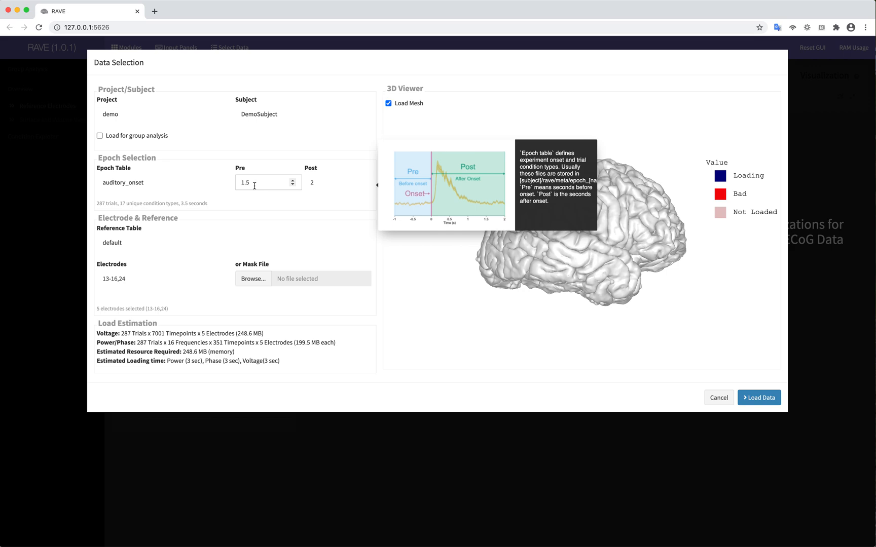
pyautogui.moveTo(255, 185); pyautogui.dragTo(234, 191)
pyautogui.click(334, 184)
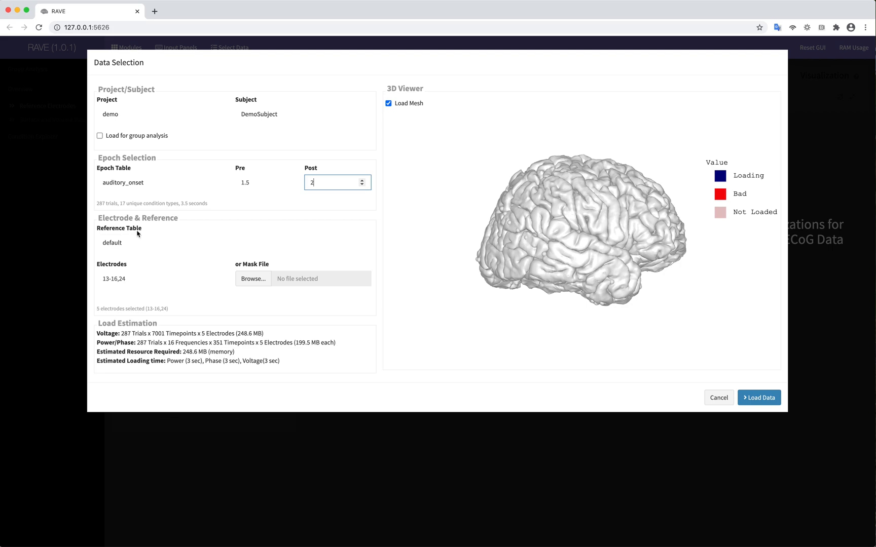
pyautogui.moveTo(126, 278); pyautogui.dragTo(99, 278)
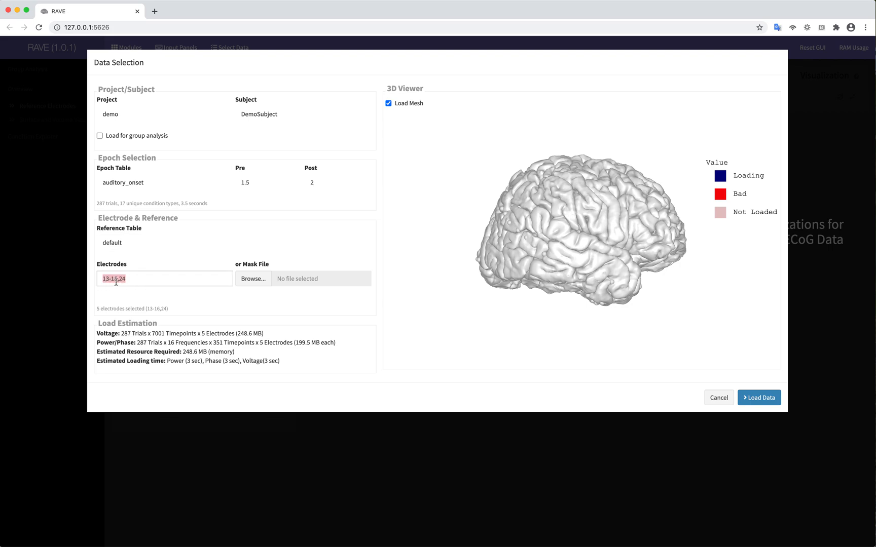
pyautogui.moveTo(486, 222); pyautogui.dragTo(596, 229)
pyautogui.scroll(5, 588, 228)
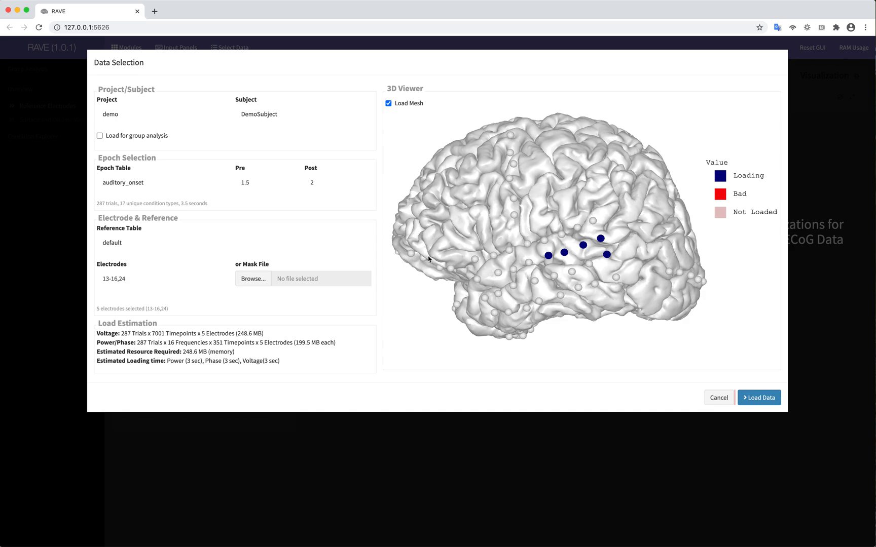
# - Set the electrodes to 1-1000 for DemoSubject and load the data
pyautogui.moveTo(176, 279); pyautogui.dragTo(86, 277)
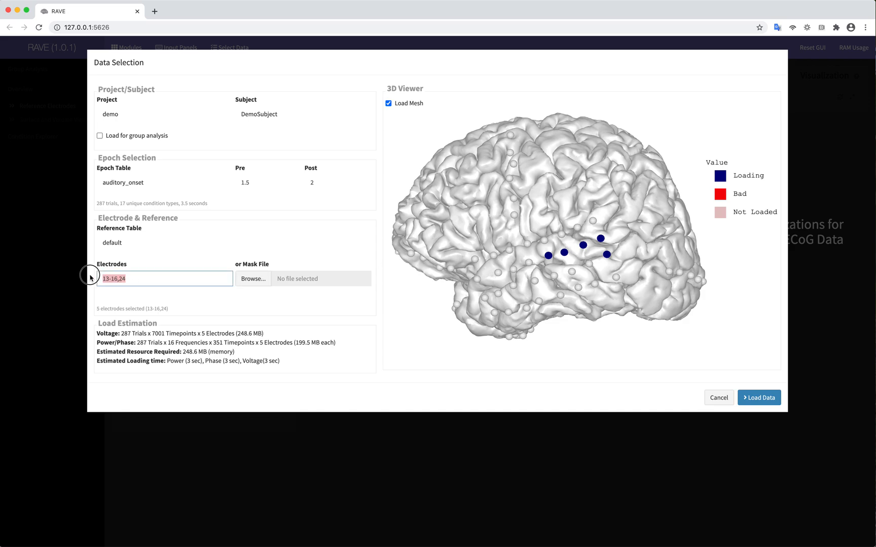
pyautogui.write('1-1000')
pyautogui.press('Tab')
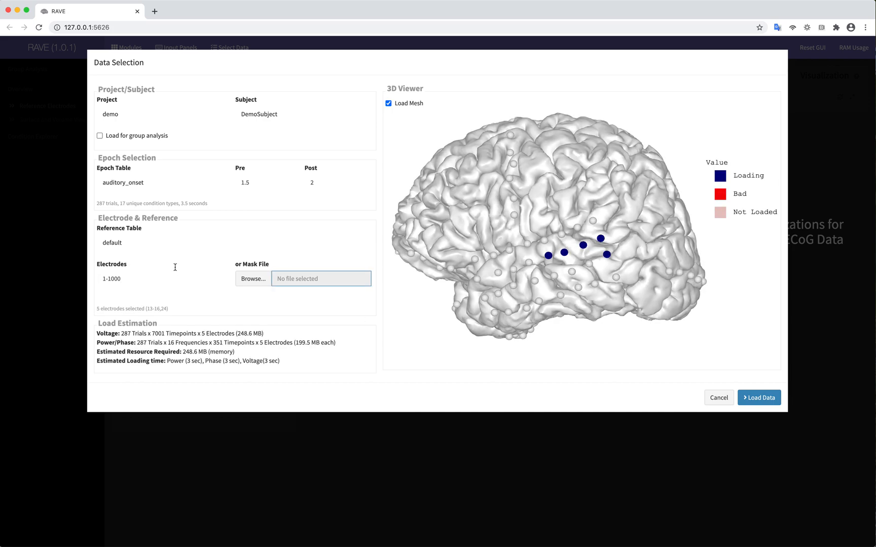
pyautogui.click(761, 401)
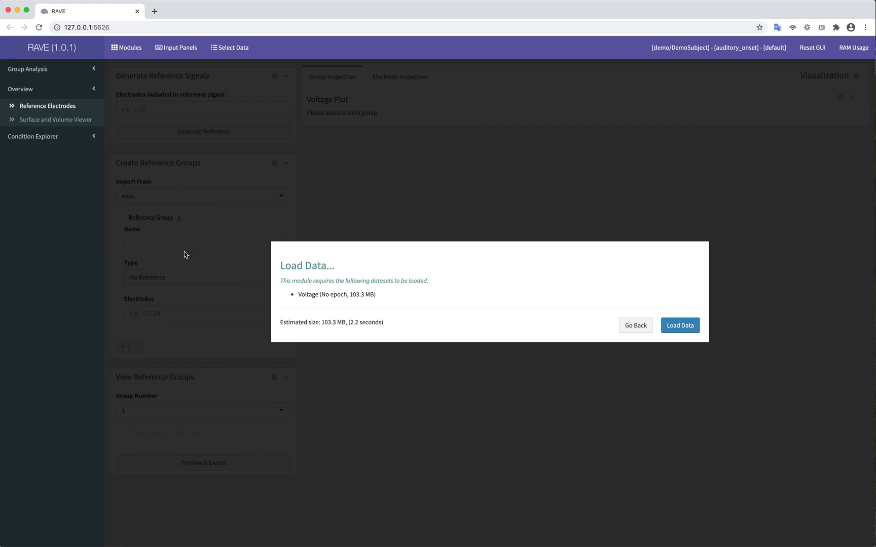
# - Open the Power Explorer module under Condition Explorer, load its referenced power data and hide the module list
pyautogui.click(40, 139)
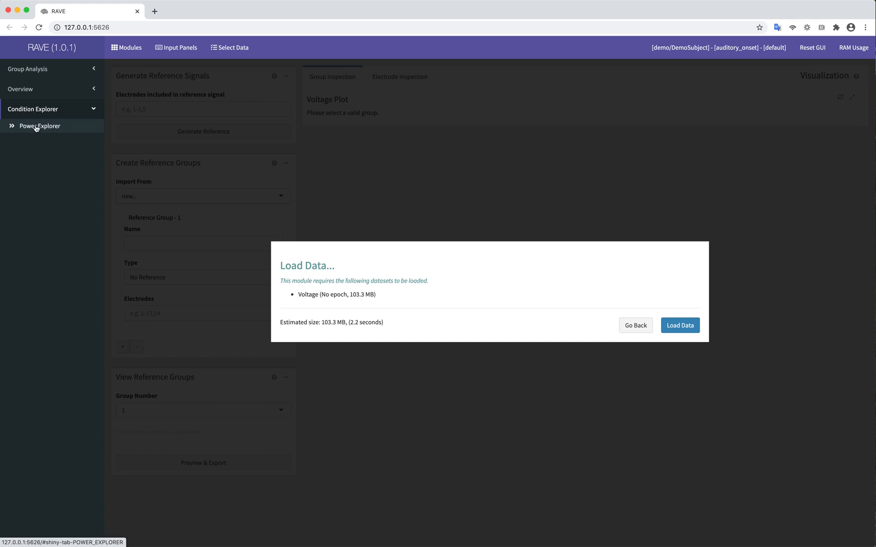
pyautogui.click(34, 130)
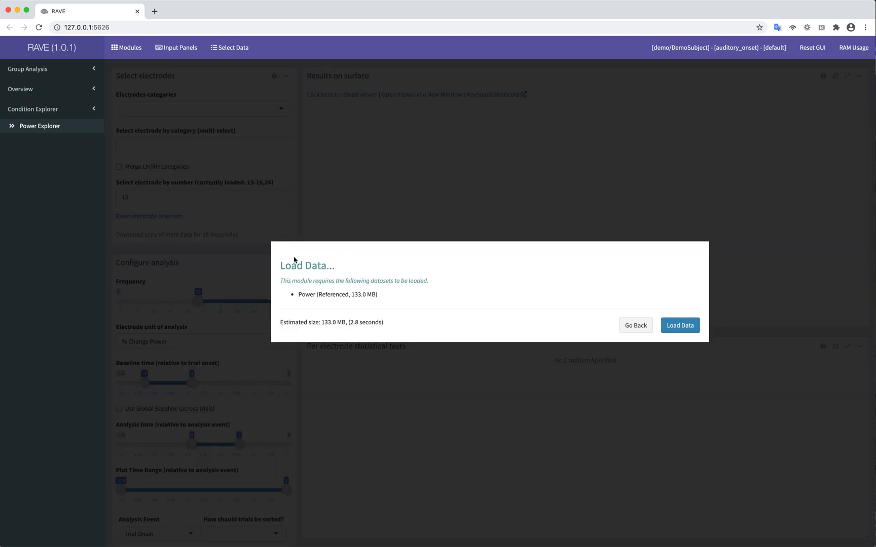
pyautogui.moveTo(298, 295); pyautogui.dragTo(316, 293)
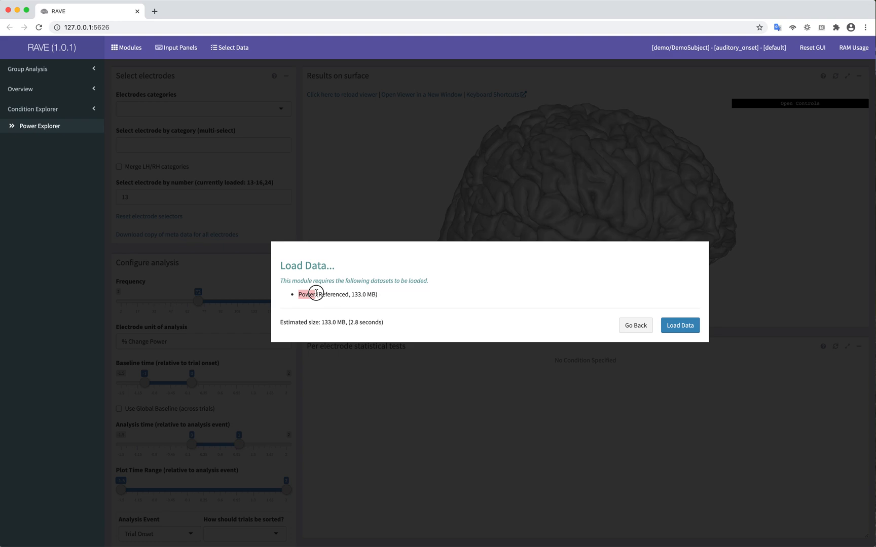
pyautogui.click(678, 325)
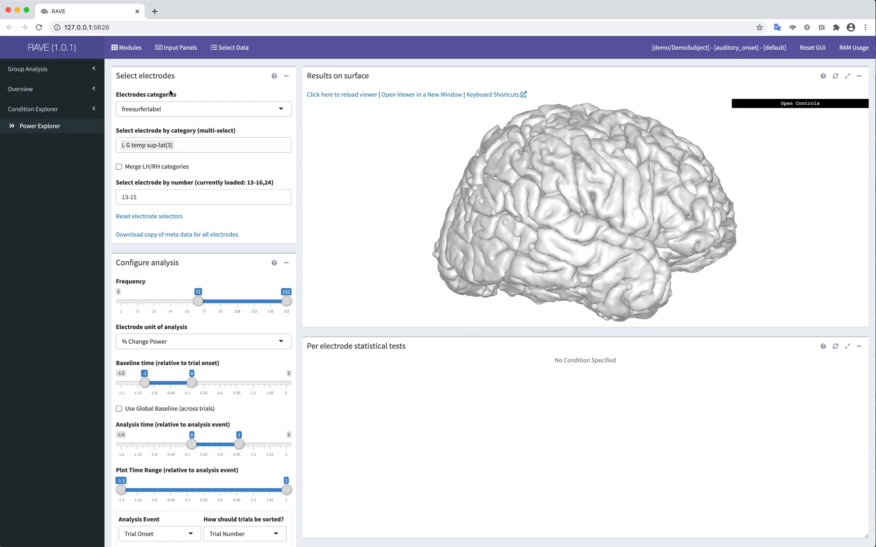
pyautogui.click(126, 53)
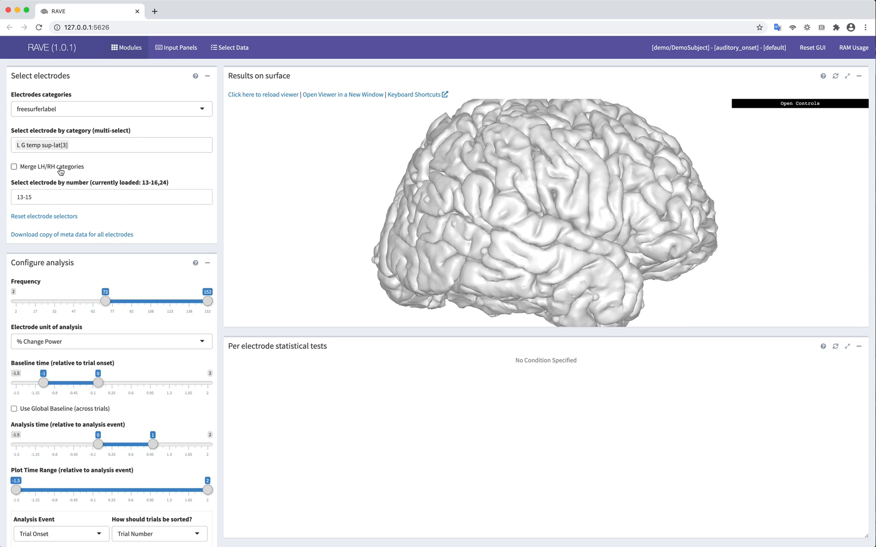
pyautogui.moveTo(92, 182); pyautogui.dragTo(164, 188)
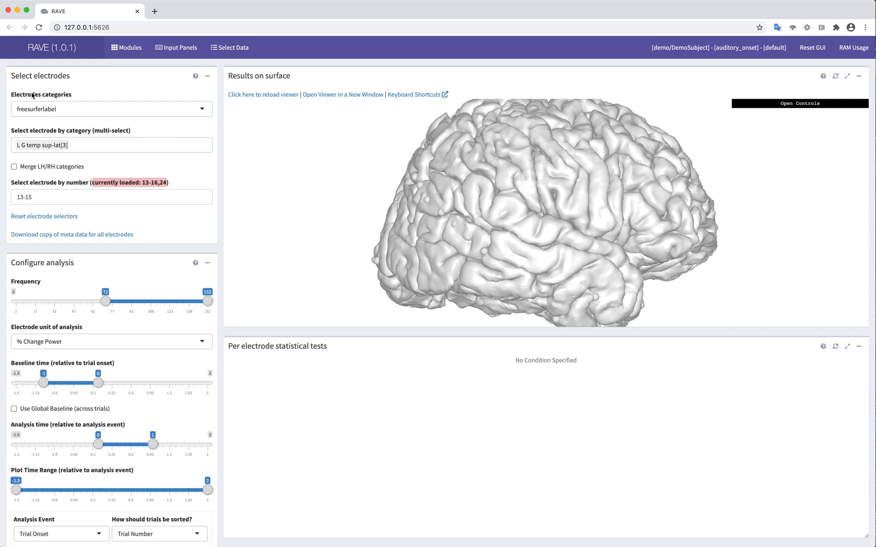
pyautogui.moveTo(30, 94); pyautogui.dragTo(78, 94)
pyautogui.click(69, 183)
pyautogui.moveTo(87, 183); pyautogui.dragTo(50, 183)
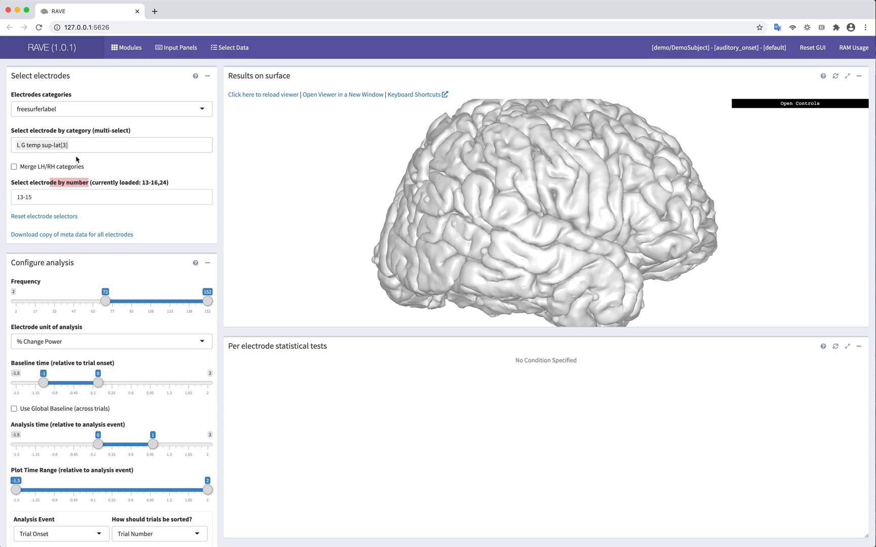
pyautogui.click(59, 200)
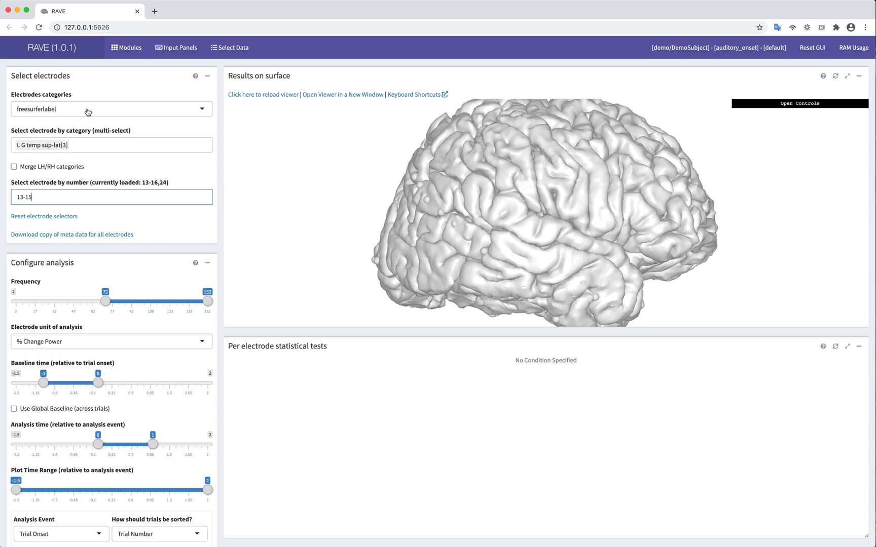
pyautogui.moveTo(71, 96); pyautogui.dragTo(28, 98)
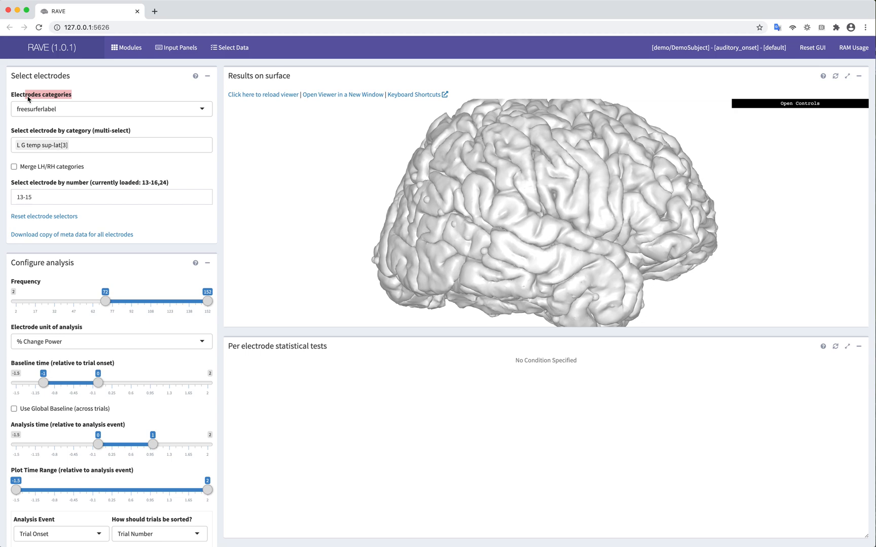
# - Change the electrodes category to Label and view the label choices available for selection
pyautogui.click(55, 112)
pyautogui.scroll(3, 59, 144)
pyautogui.scroll(-5, 59, 144)
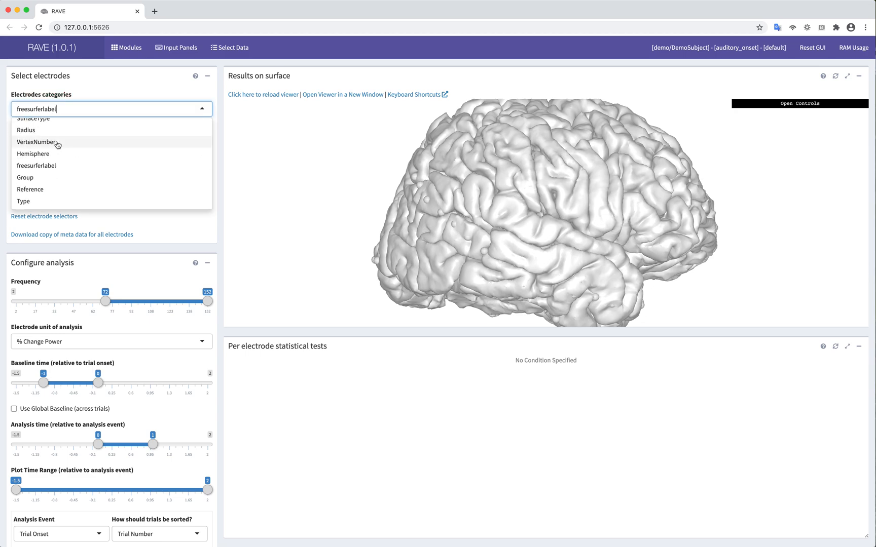
pyautogui.scroll(3, 91, 175)
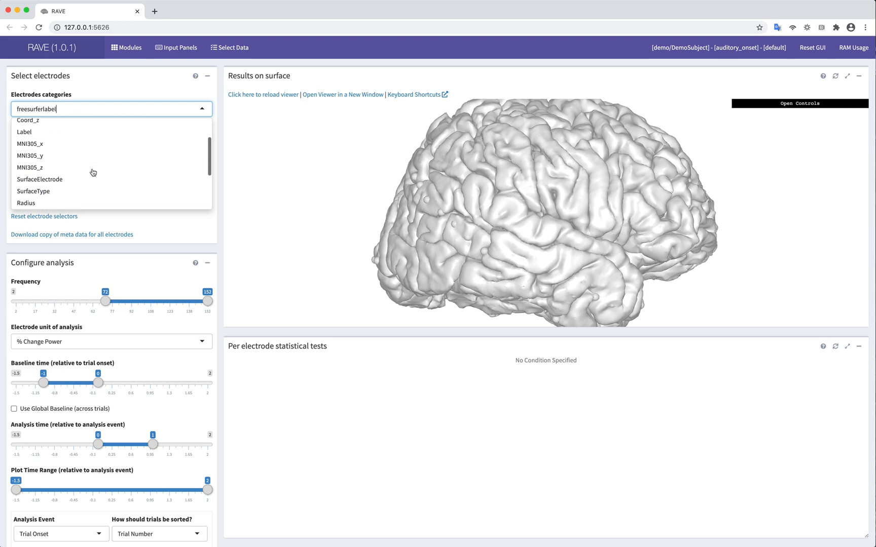
pyautogui.scroll(1, 80, 146)
pyautogui.click(79, 157)
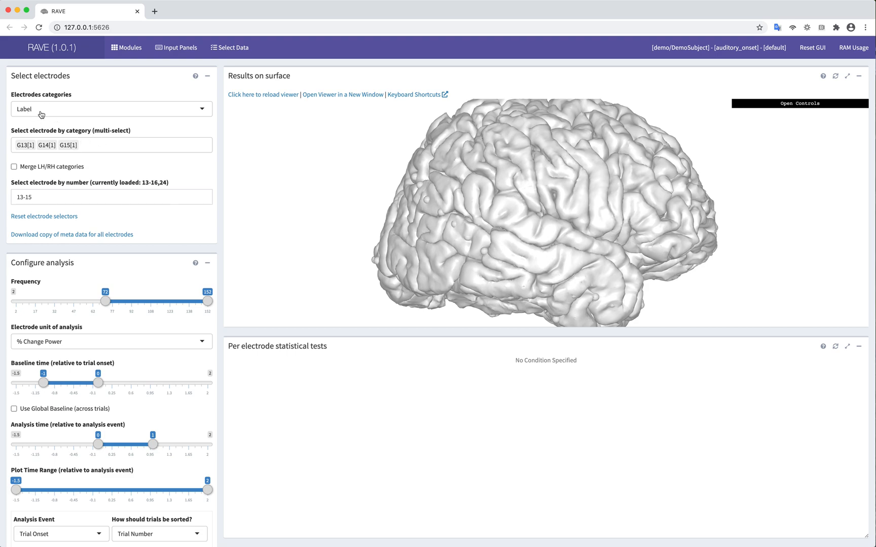
pyautogui.click(96, 146)
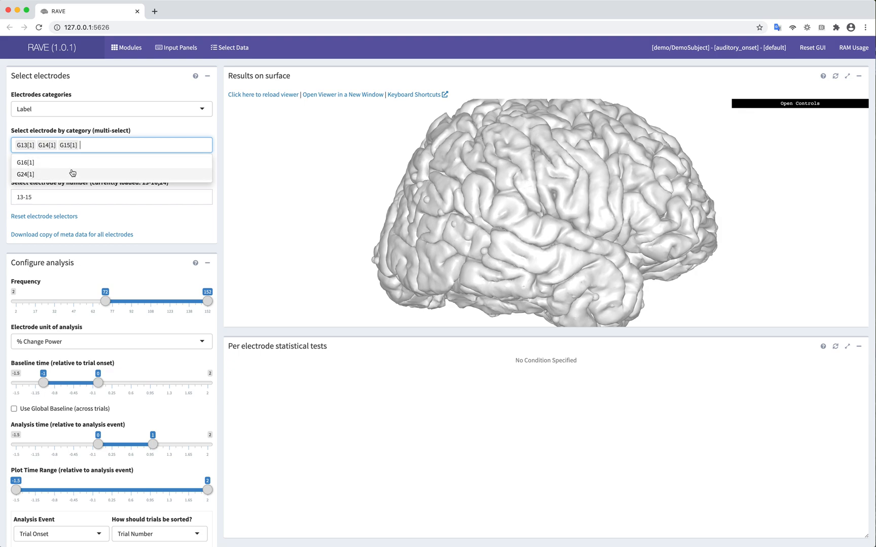
pyautogui.click(68, 130)
# - Switch the electrodes category back to freesurferlabel
pyautogui.click(55, 109)
pyautogui.scroll(-5, 70, 185)
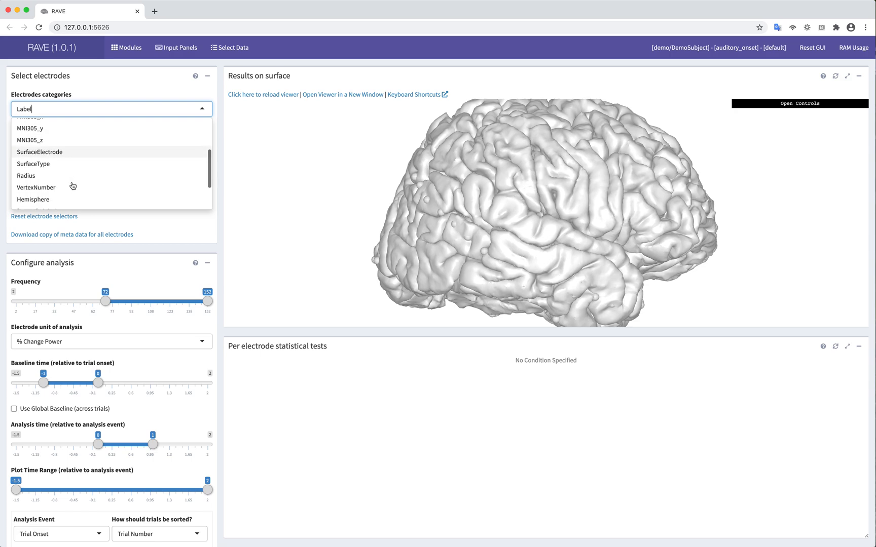
pyautogui.click(51, 165)
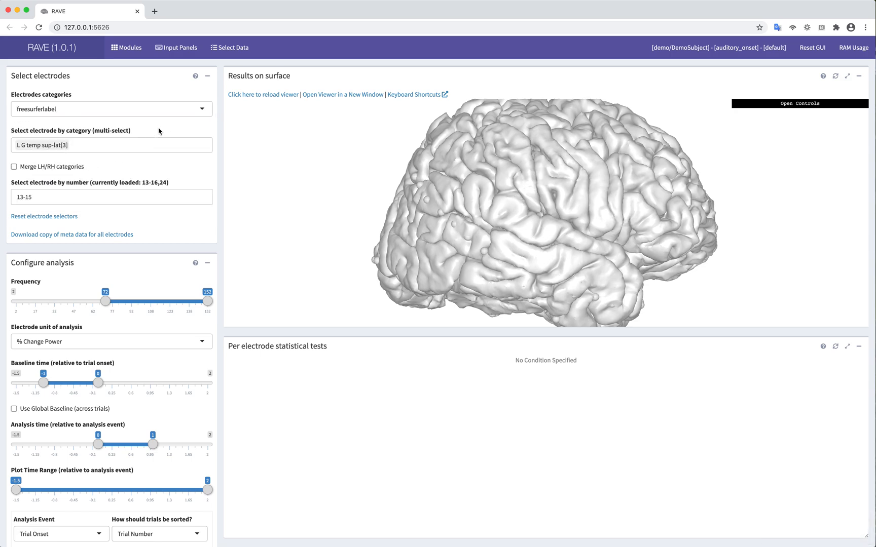
# - Add the L G temp mid region to the electrode selection by category
pyautogui.click(127, 145)
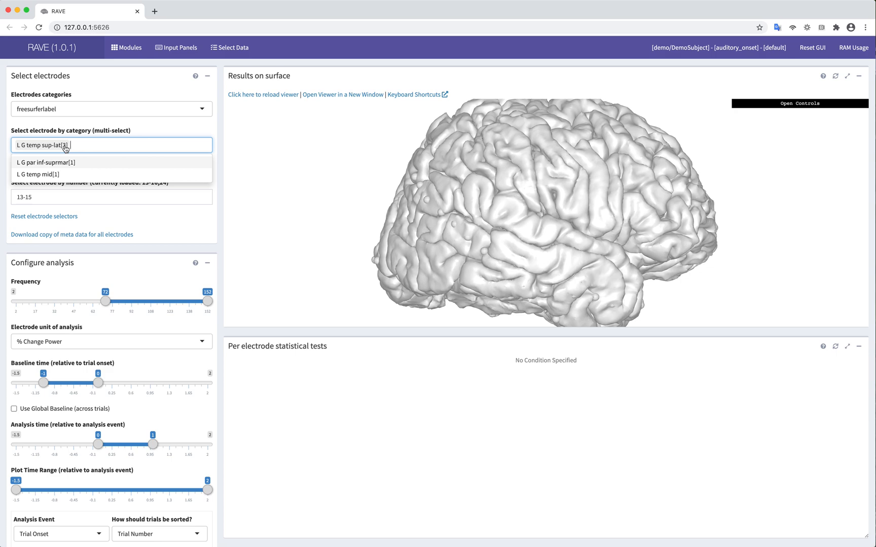
pyautogui.click(49, 178)
pyautogui.click(117, 197)
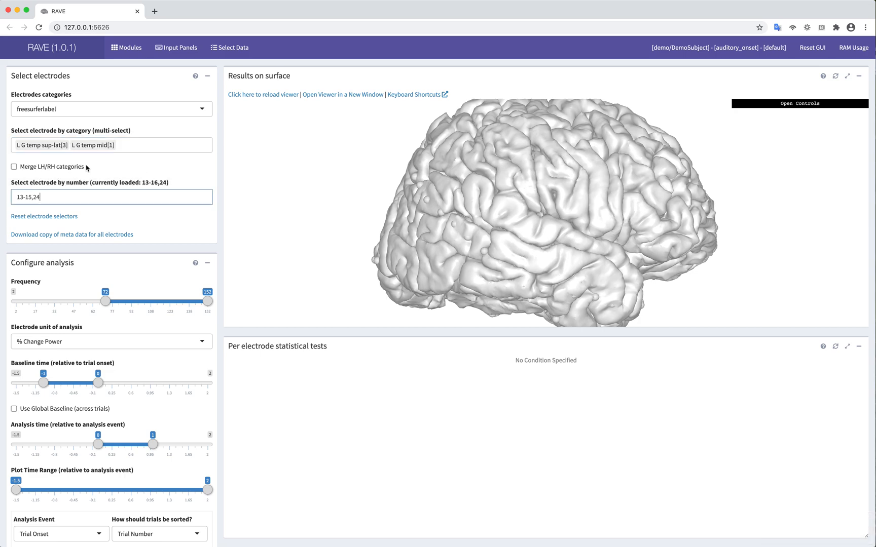
pyautogui.moveTo(40, 129); pyautogui.dragTo(118, 131)
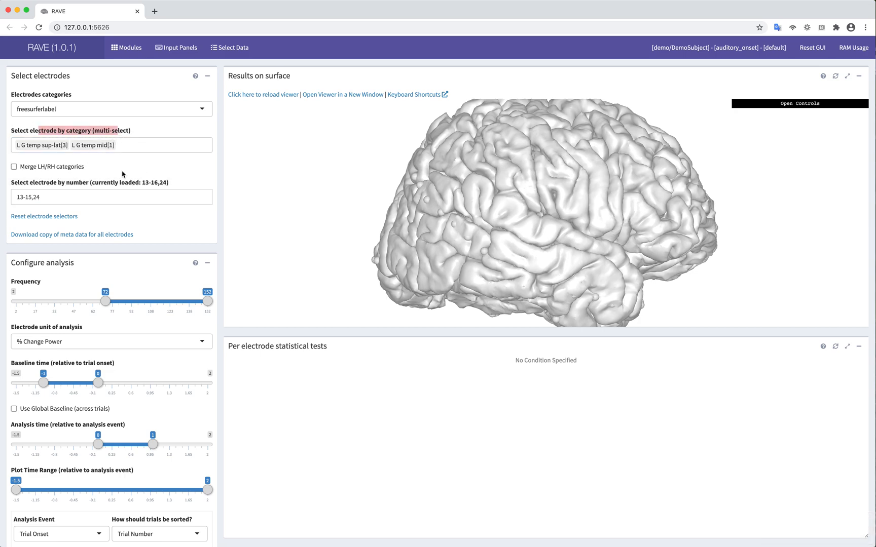
pyautogui.click(126, 171)
pyautogui.moveTo(61, 195); pyautogui.dragTo(4, 198)
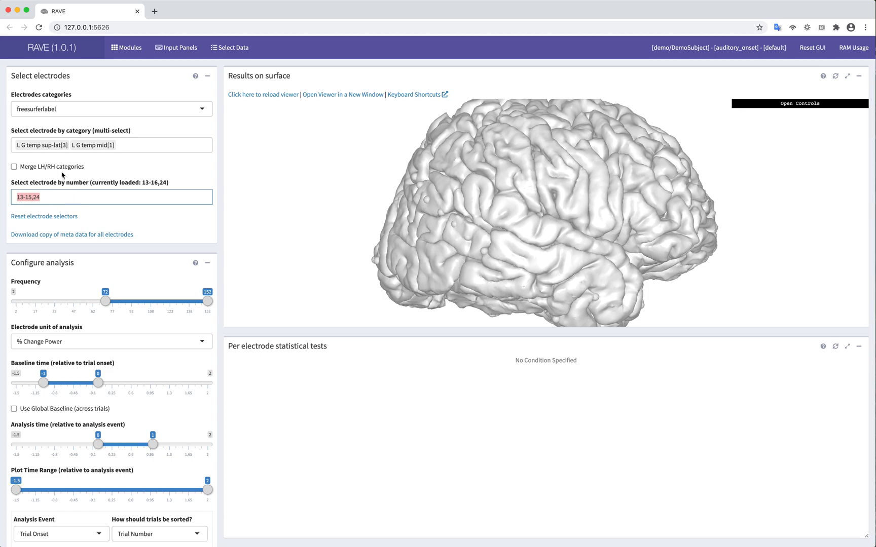
# - Set the electrode selection by number to 14
pyautogui.click(67, 197)
pyautogui.moveTo(23, 198)
pyautogui.mouseDown()
pyautogui.moveTo(100, 187)
pyautogui.moveTo(32, 181)
pyautogui.moveTo(9, 197)
pyautogui.mouseUp()
pyautogui.click(50, 197)
pyautogui.write('14')
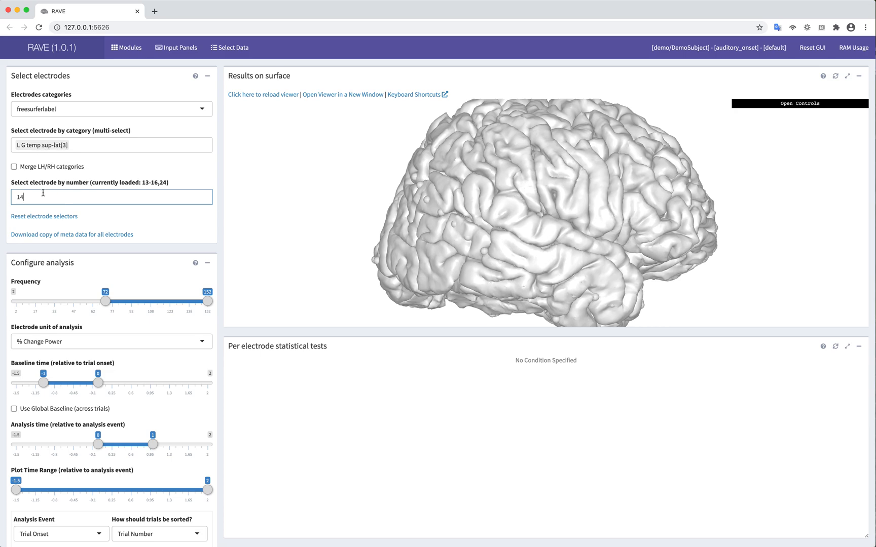
pyautogui.moveTo(28, 183); pyautogui.dragTo(88, 183)
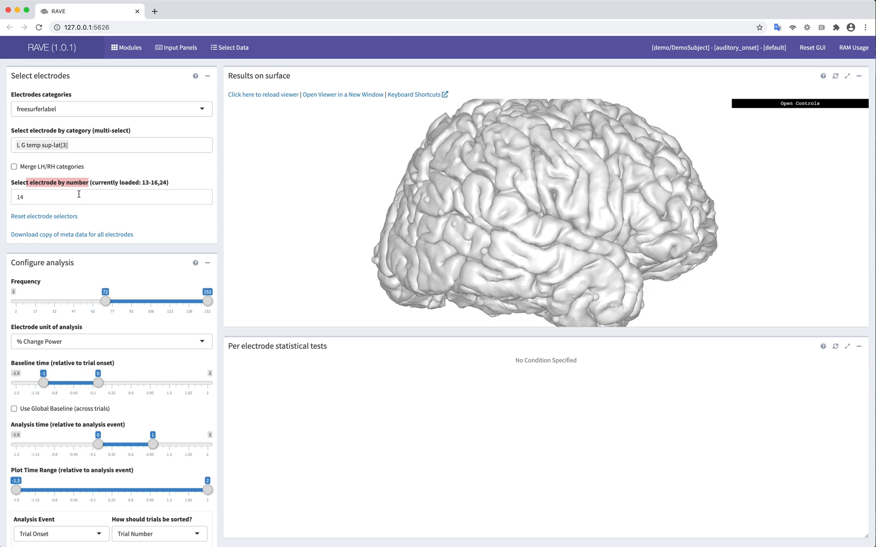
pyautogui.click(76, 197)
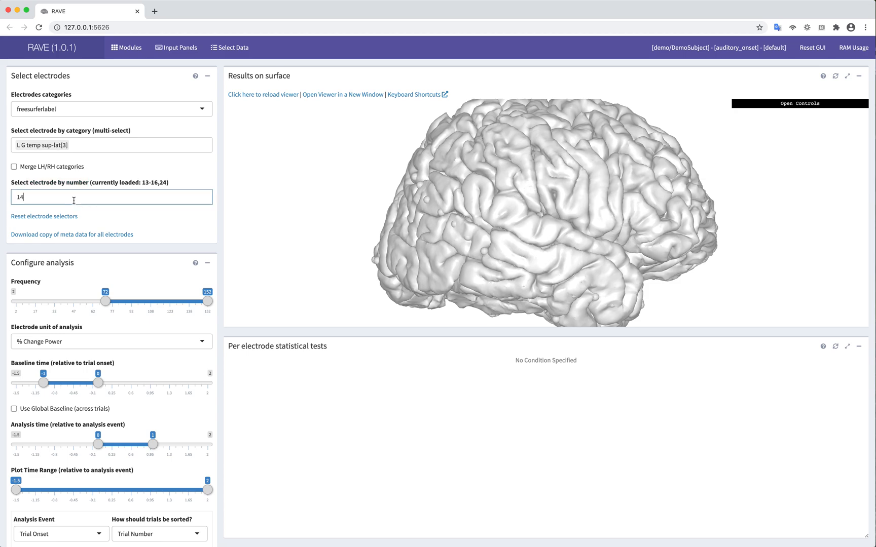
# - Add the L G par inf-suprmar and L G temp mid regions to the electrode selection by category
pyautogui.click(89, 144)
pyautogui.click(70, 164)
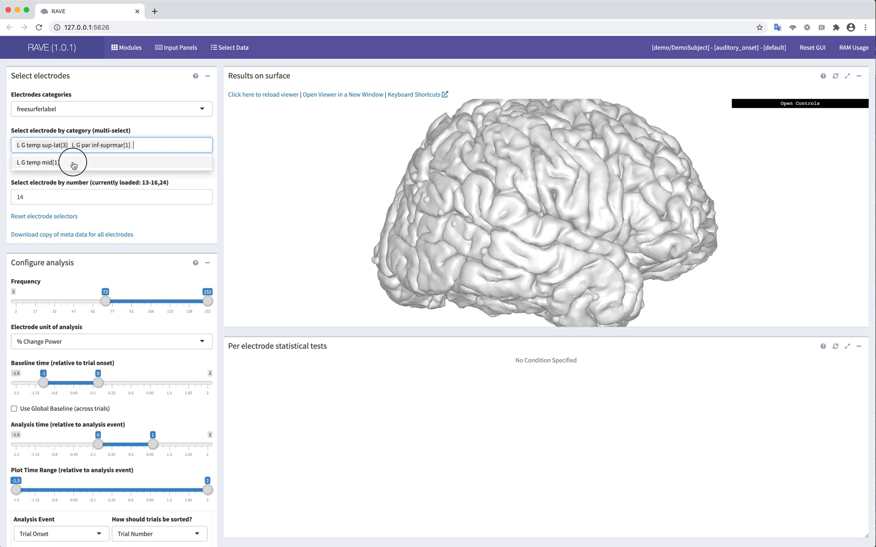
pyautogui.click(70, 165)
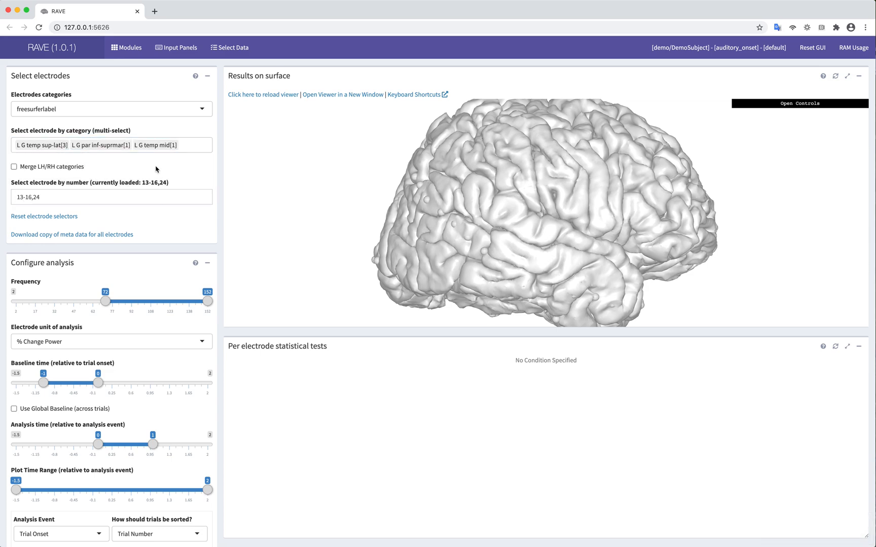
pyautogui.scroll(-3, 158, 168)
pyautogui.scroll(-3, 158, 168)
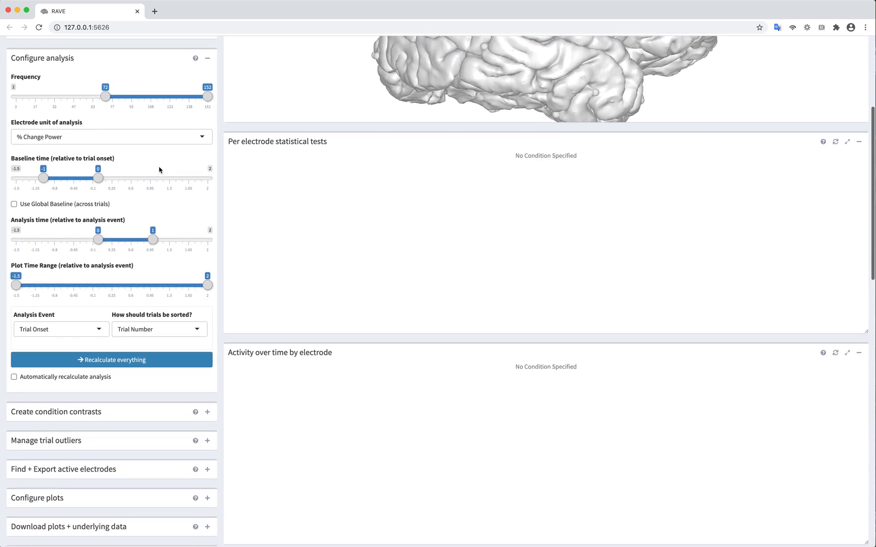
# - Examine the frequency range setting and the available options for the electrode unit of analysis
pyautogui.moveTo(42, 78); pyautogui.dragTo(0, 78)
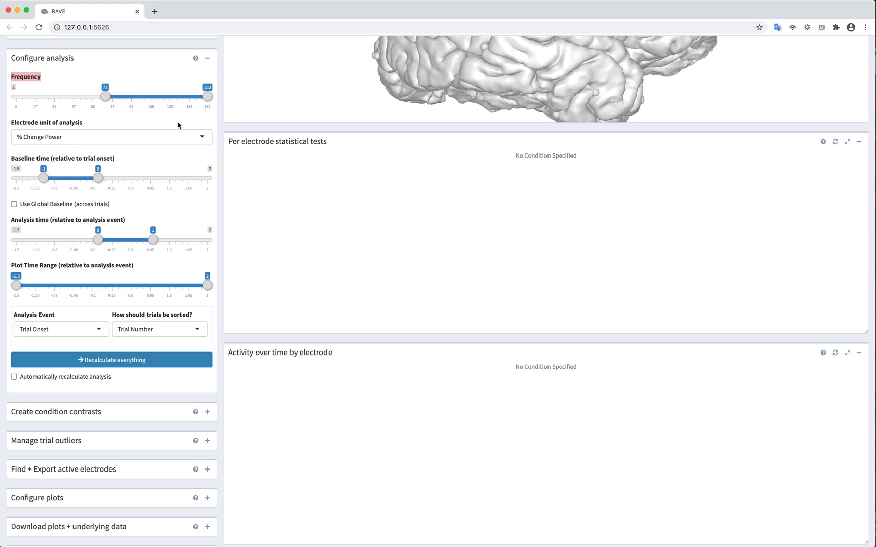
pyautogui.click(123, 128)
pyautogui.scroll(-1, 152, 139)
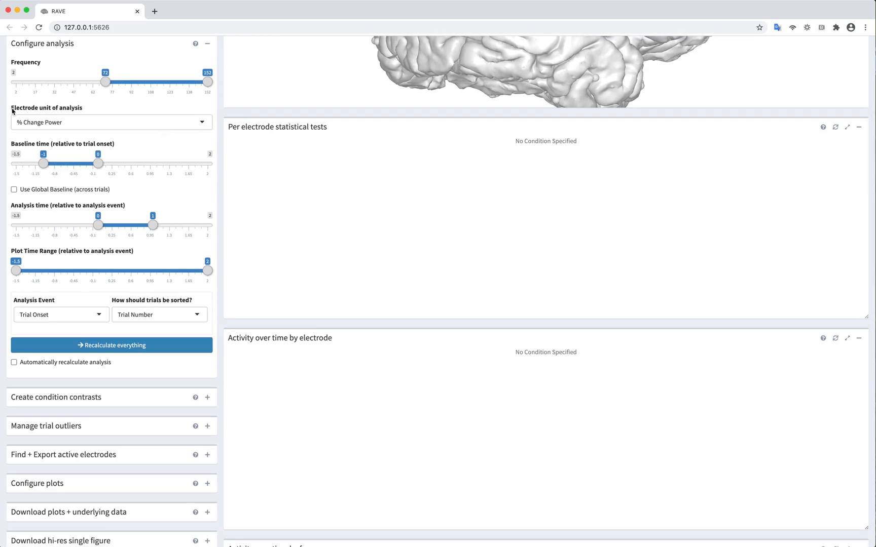
pyautogui.moveTo(13, 108); pyautogui.dragTo(86, 109)
pyautogui.click(87, 109)
pyautogui.click(58, 120)
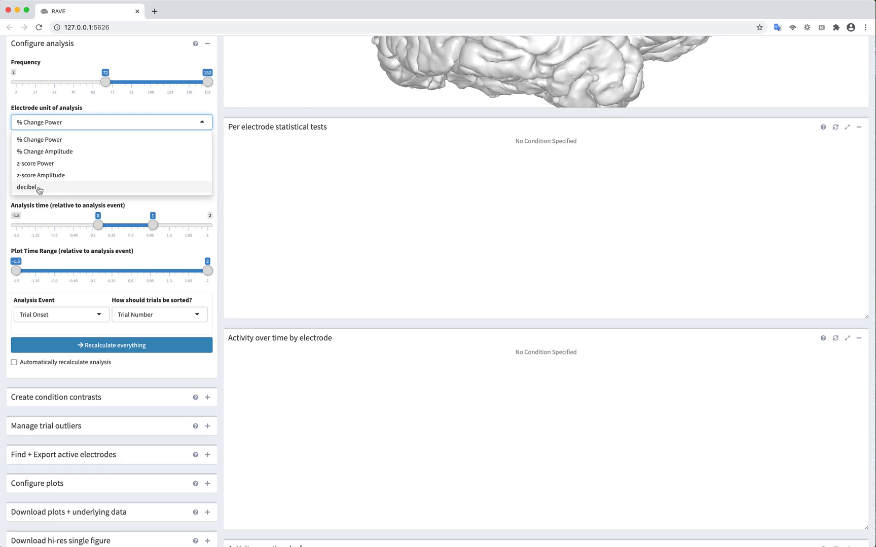
pyautogui.click(6, 182)
# - Shift the baseline time window to run from -1.5 to -0.5 relative to trial onset
pyautogui.moveTo(20, 145); pyautogui.dragTo(112, 149)
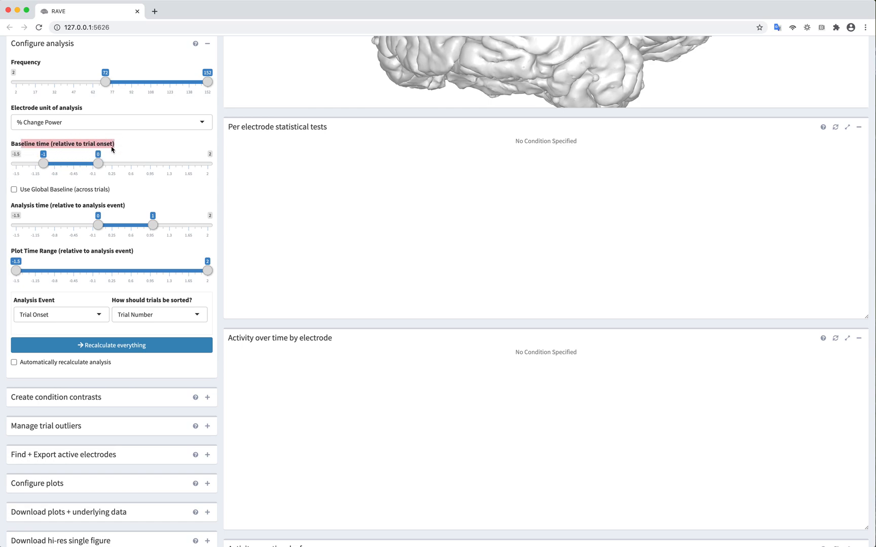
pyautogui.click(79, 148)
pyautogui.scroll(1, 79, 148)
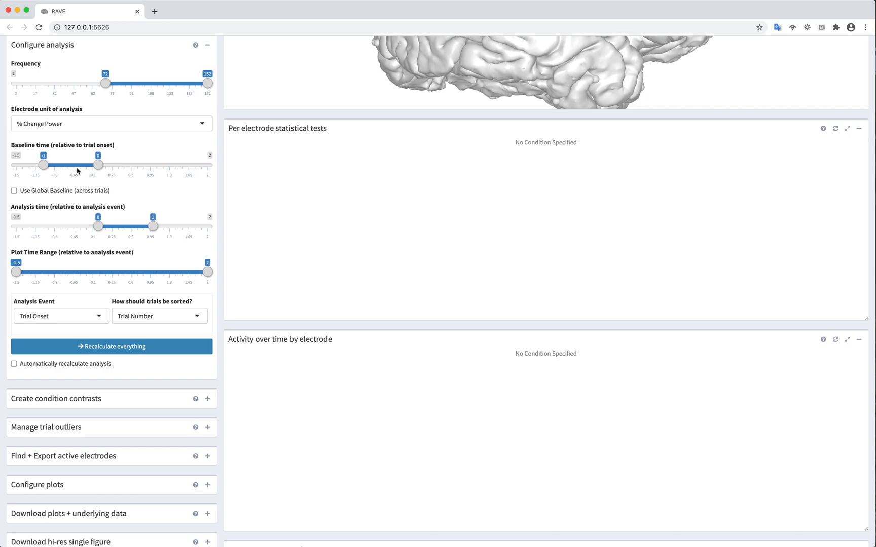
pyautogui.moveTo(80, 166); pyautogui.dragTo(30, 165)
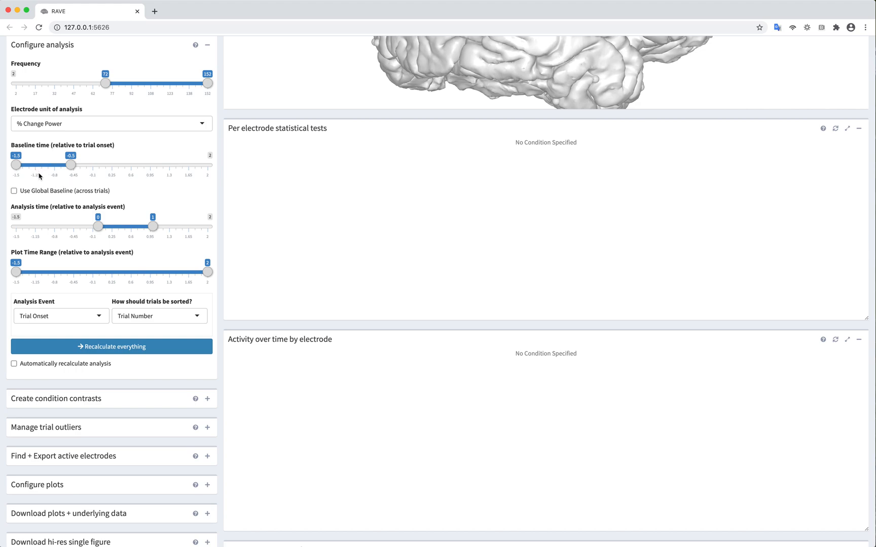
# - Review the global baseline option and the analysis time window against the baseline time window
pyautogui.scroll(-1, 44, 182)
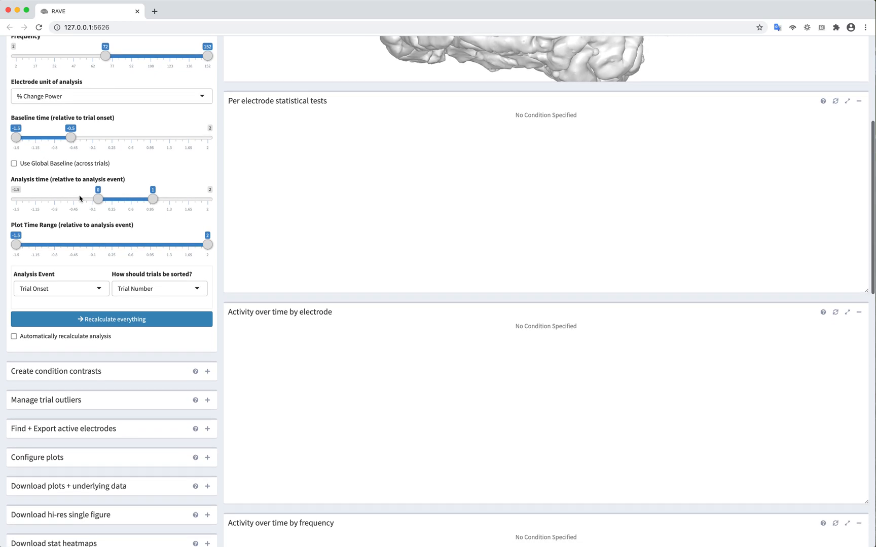
pyautogui.scroll(-2, 80, 196)
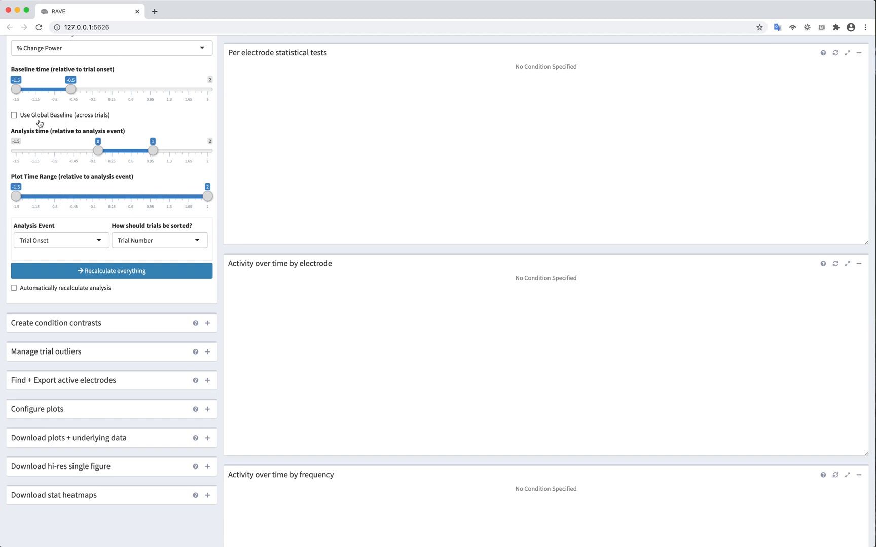
pyautogui.scroll(-1, 85, 179)
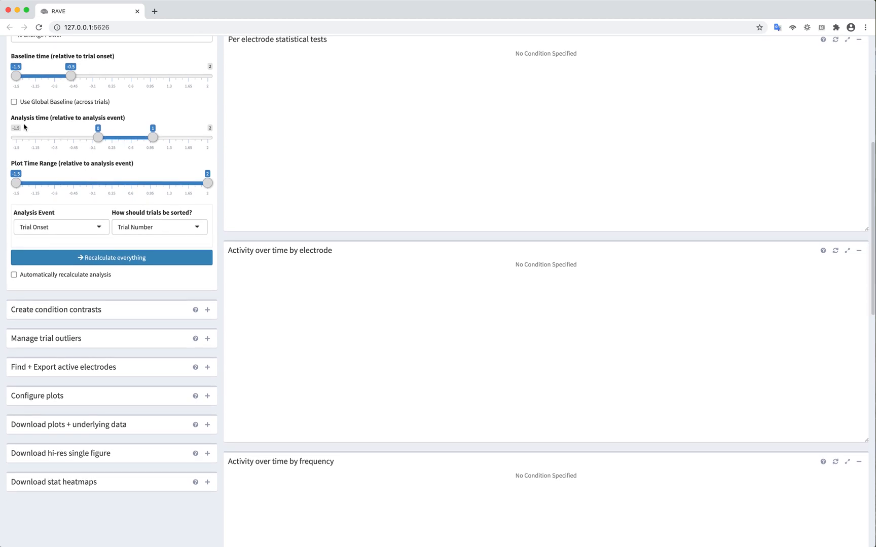
pyautogui.moveTo(19, 117); pyautogui.dragTo(71, 117)
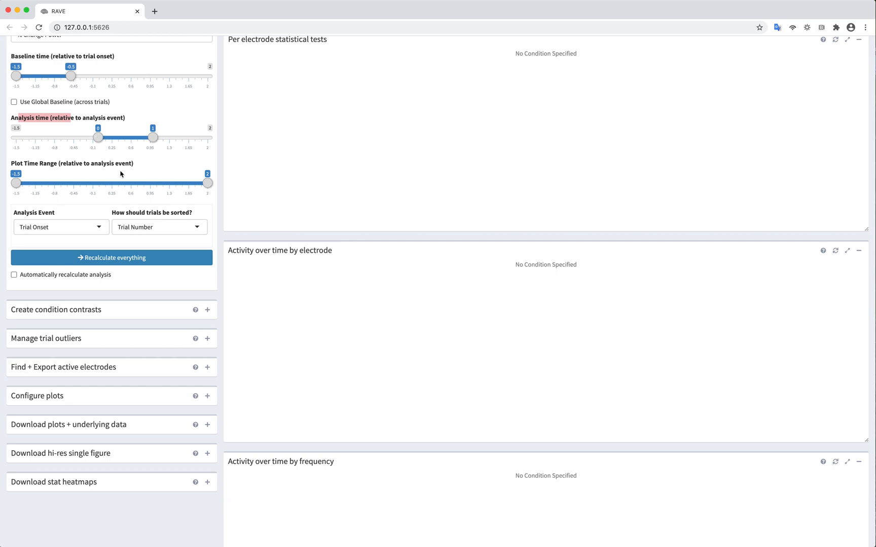
pyautogui.scroll(6, 120, 171)
pyautogui.scroll(-4, 82, 168)
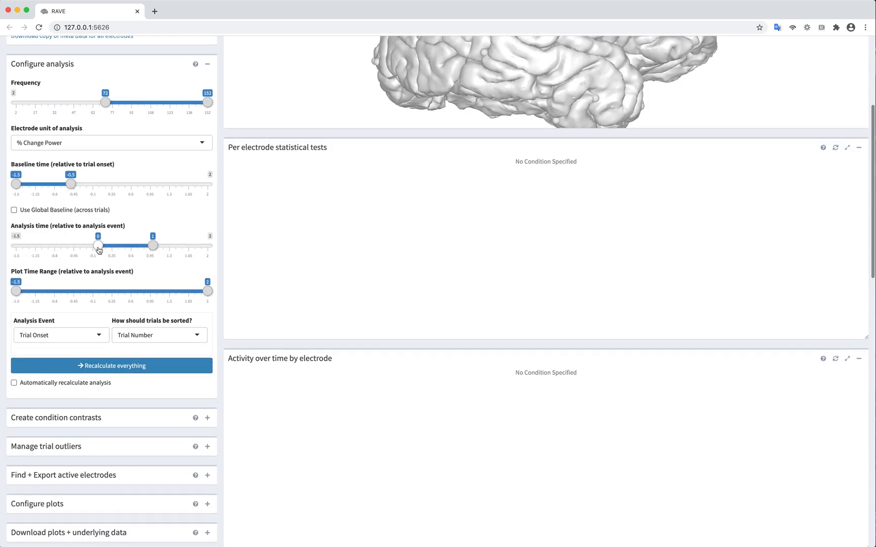
pyautogui.scroll(-3, 162, 235)
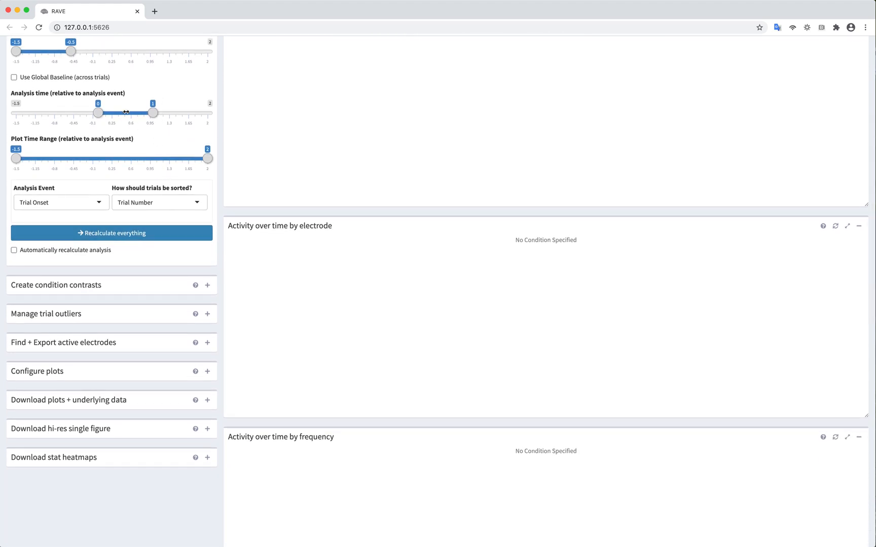
pyautogui.moveTo(153, 114); pyautogui.dragTo(132, 118)
pyautogui.click(133, 117)
pyautogui.moveTo(133, 117); pyautogui.dragTo(153, 116)
# - Check the available choices for the analysis event and for how trials should be sorted
pyautogui.scroll(-3, 116, 183)
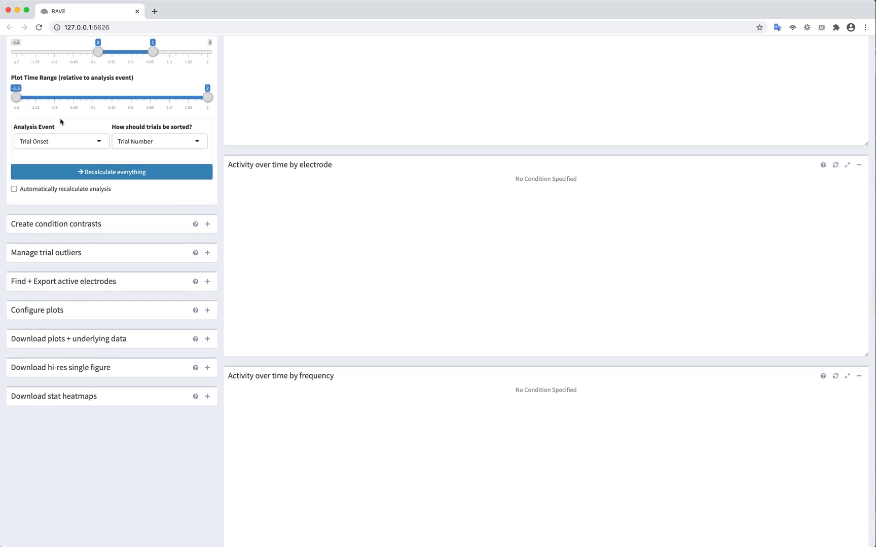
pyautogui.scroll(-3, 56, 120)
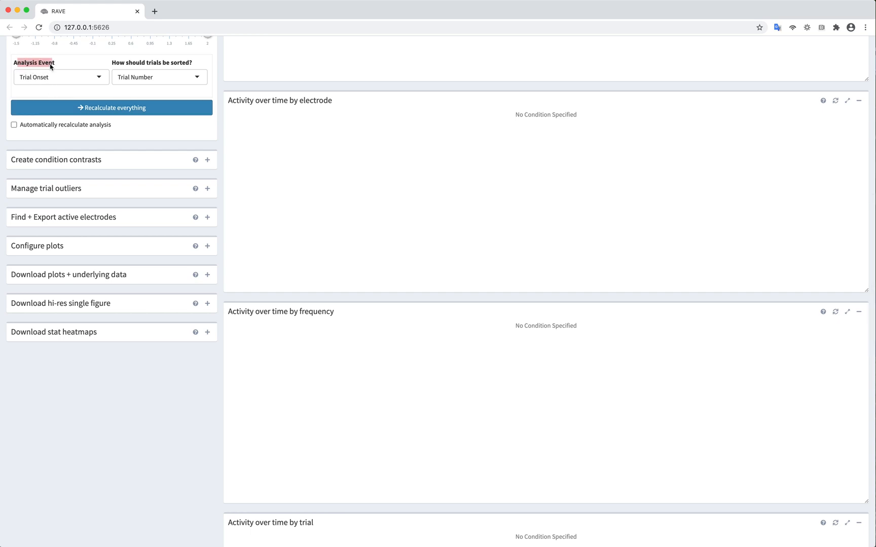
pyautogui.click(28, 80)
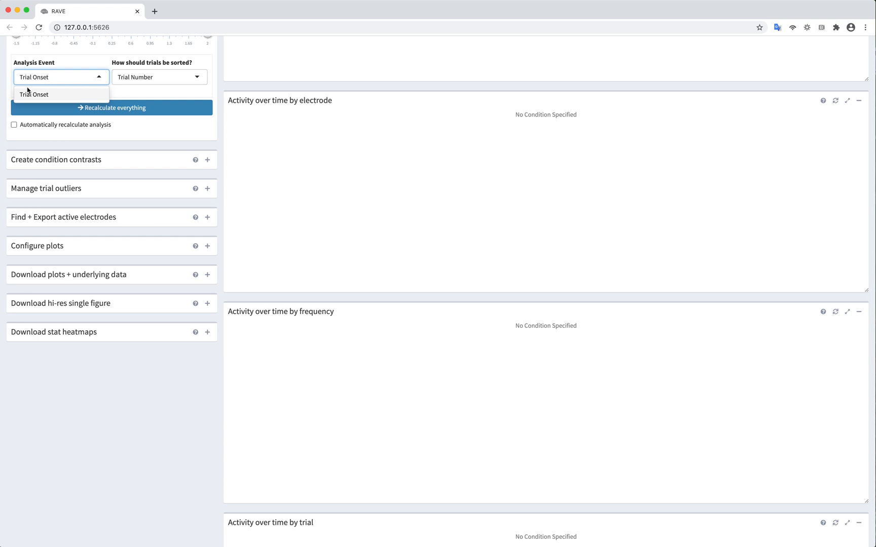
pyautogui.click(77, 61)
pyautogui.moveTo(109, 63); pyautogui.dragTo(179, 67)
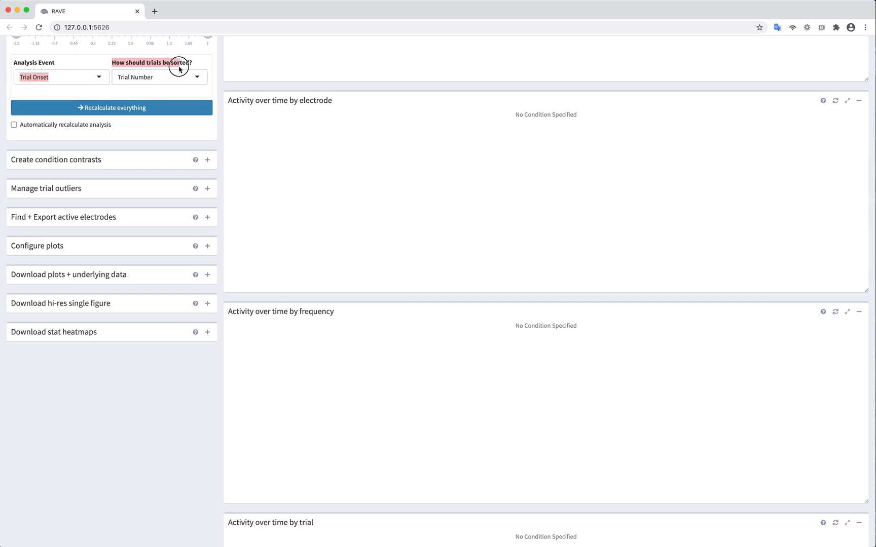
pyautogui.click(108, 62)
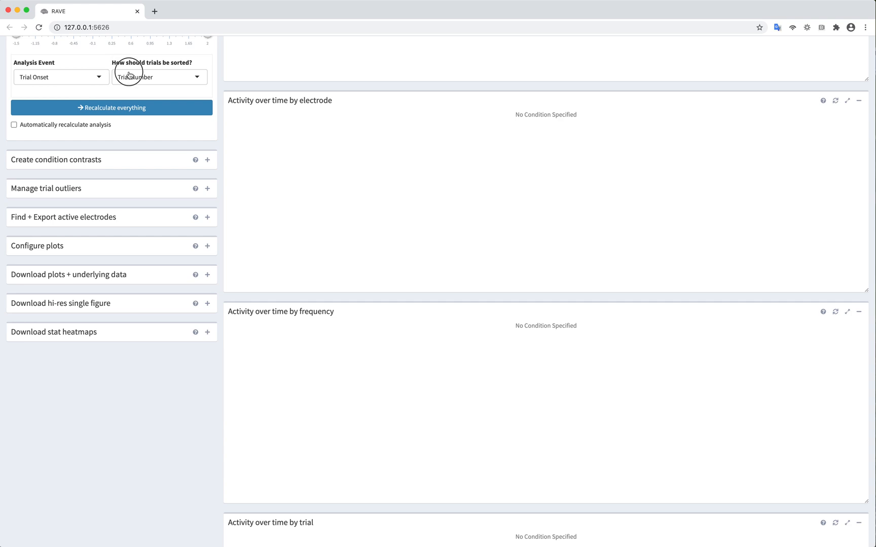
pyautogui.click(129, 73)
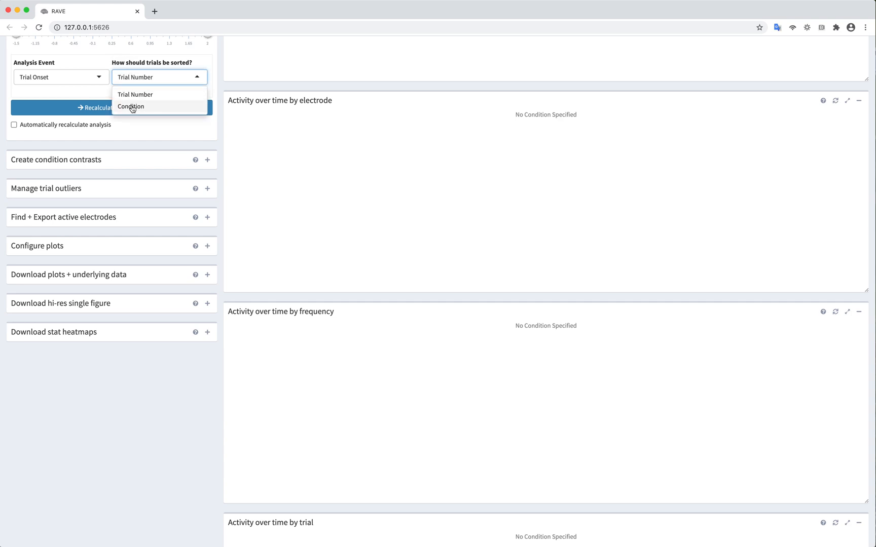
pyautogui.click(103, 64)
# - Recalculate the whole analysis and collapse the Select electrodes section
pyautogui.click(116, 110)
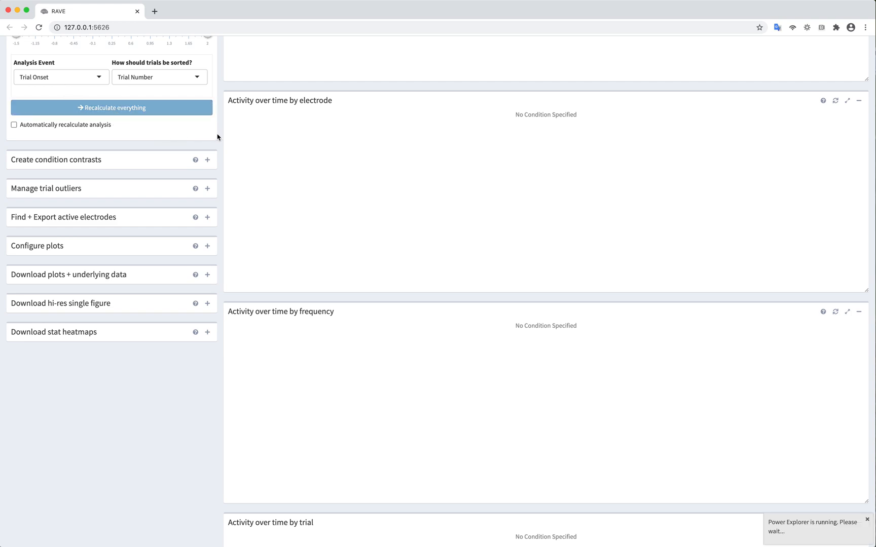
pyautogui.scroll(8, 218, 145)
pyautogui.scroll(10, 218, 146)
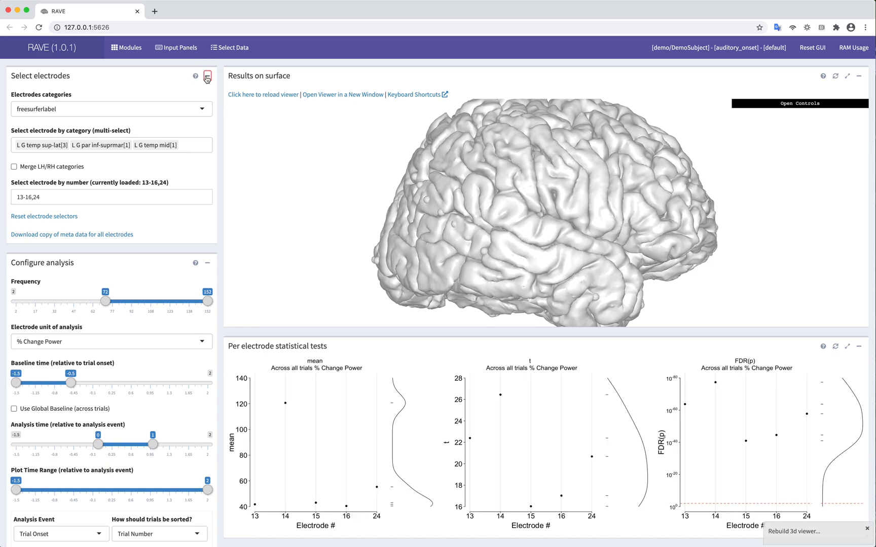
pyautogui.click(207, 75)
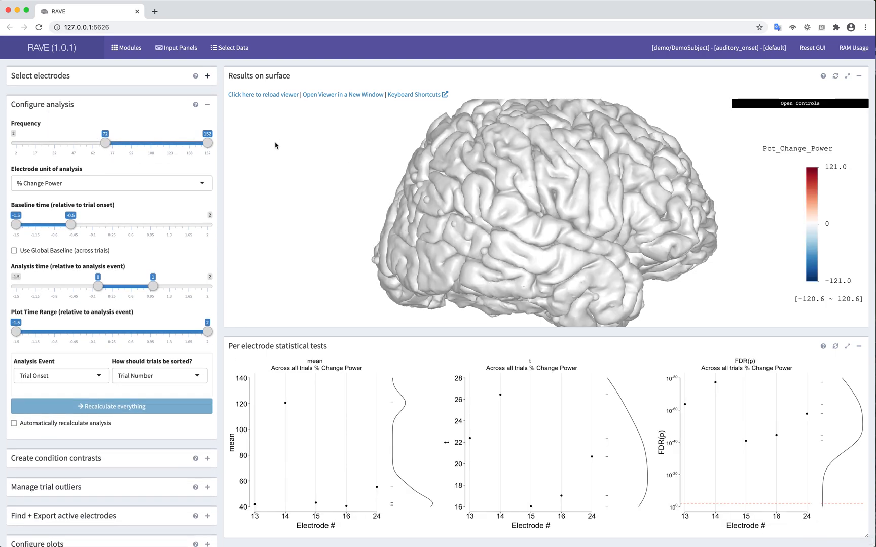
# - Rotate and zoom the 3D brain to inspect the coloured result electrodes on its lateral surface
pyautogui.moveTo(444, 197); pyautogui.dragTo(518, 185)
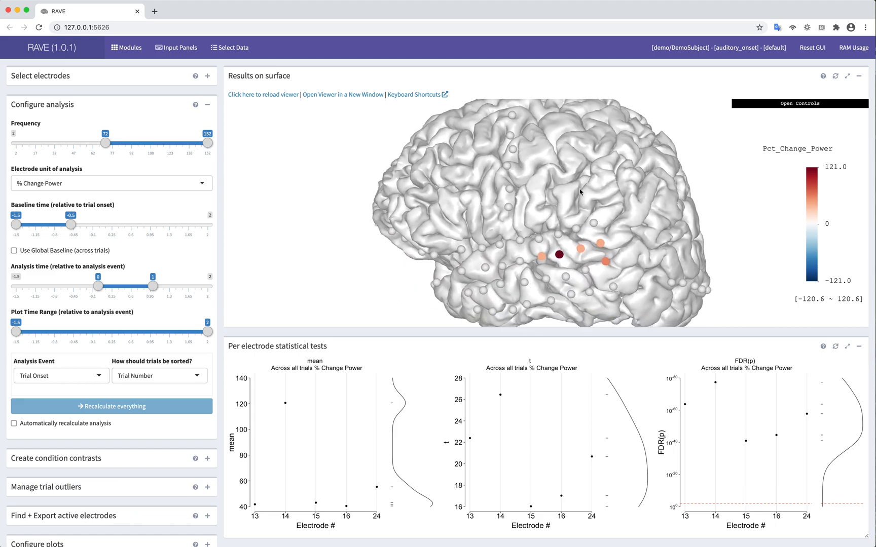
pyautogui.scroll(5, 535, 193)
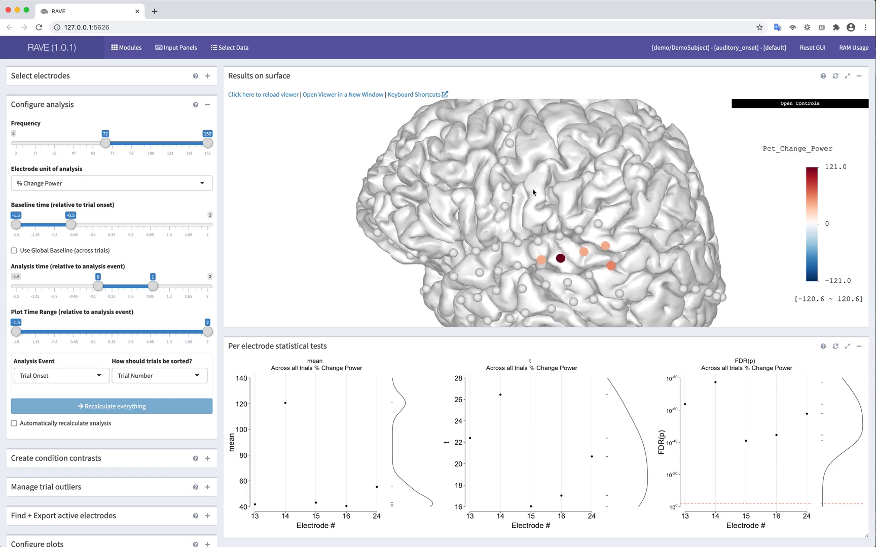
pyautogui.moveTo(578, 233); pyautogui.dragTo(484, 168)
pyautogui.moveTo(432, 160); pyautogui.dragTo(445, 177)
pyautogui.scroll(3, 448, 187)
pyautogui.scroll(-7, 448, 187)
pyautogui.scroll(3, 448, 187)
pyautogui.moveTo(461, 171); pyautogui.dragTo(453, 205)
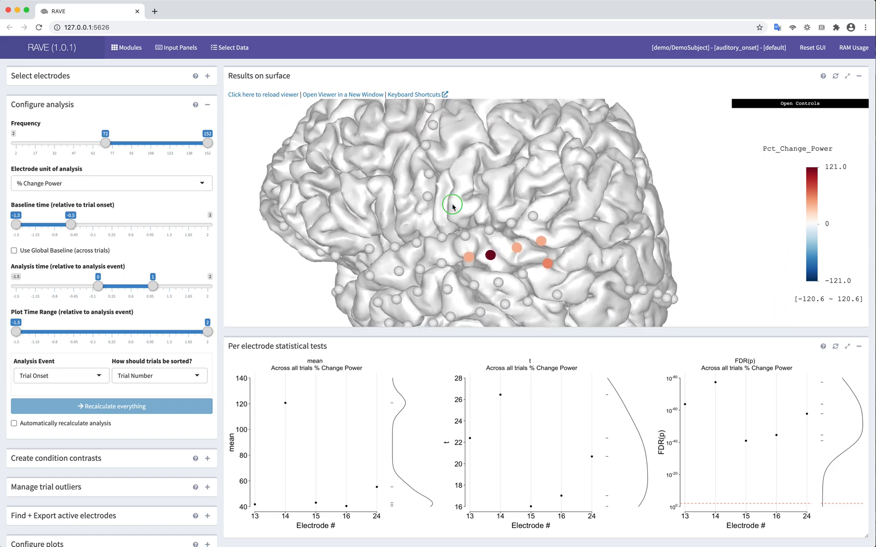
# - Inspect the percent change power values of electrodes 14 and 13 on the brain surface
pyautogui.moveTo(376, 196); pyautogui.dragTo(580, 248)
pyautogui.click(516, 261)
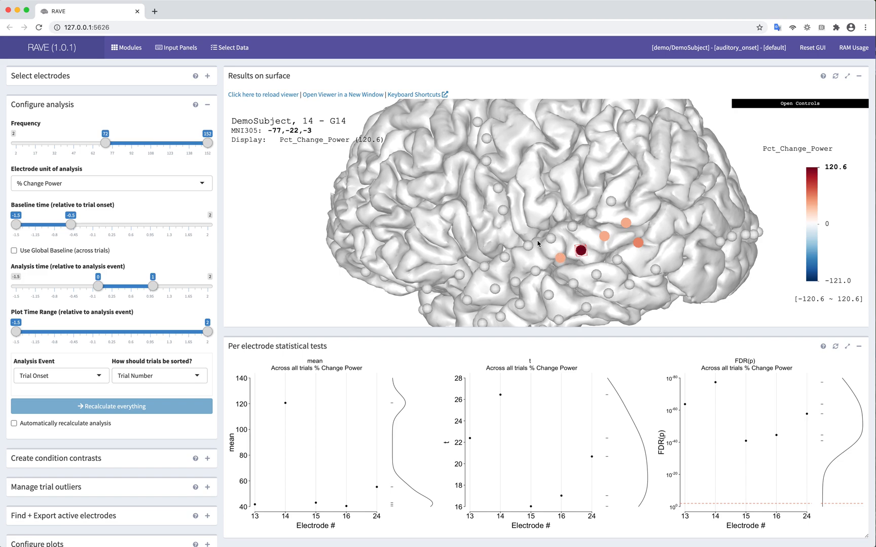
pyautogui.click(559, 261)
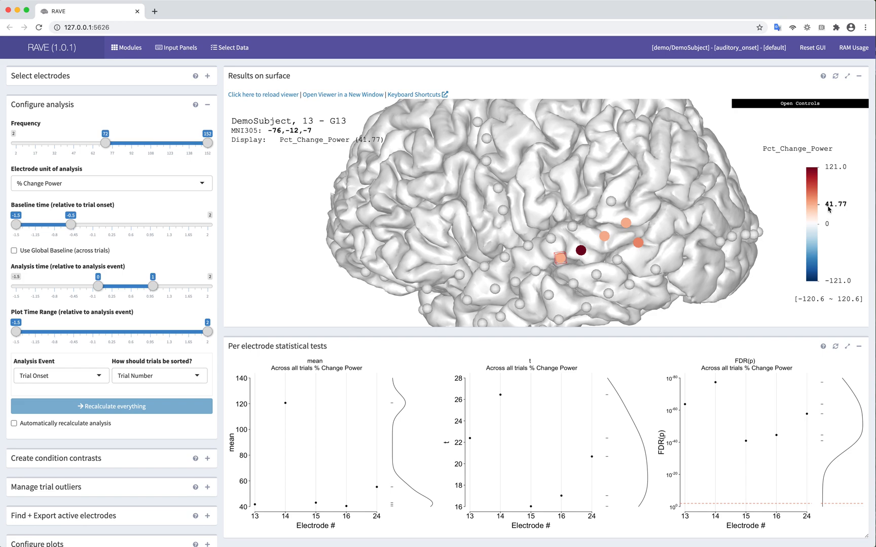
# - Open the 3D viewer controls and set the display data to t with a display range of 50
pyautogui.click(805, 103)
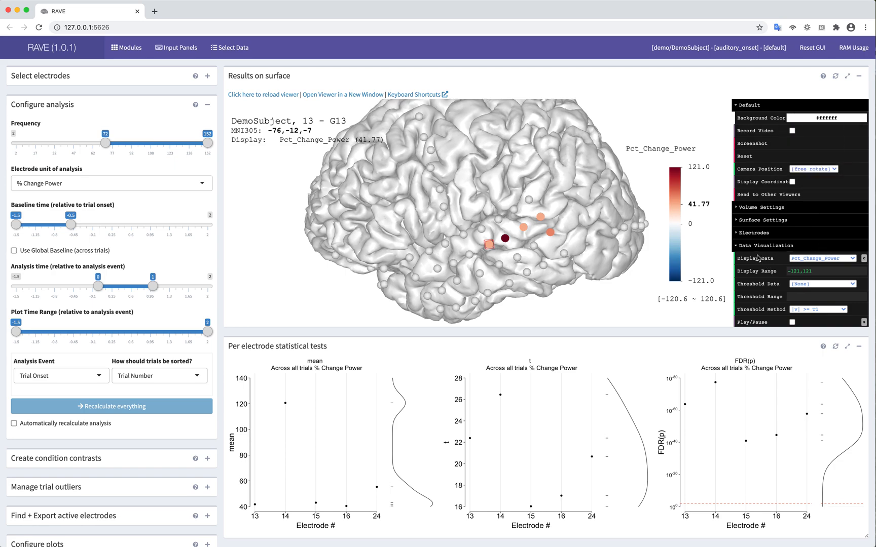
pyautogui.scroll(-1, 764, 248)
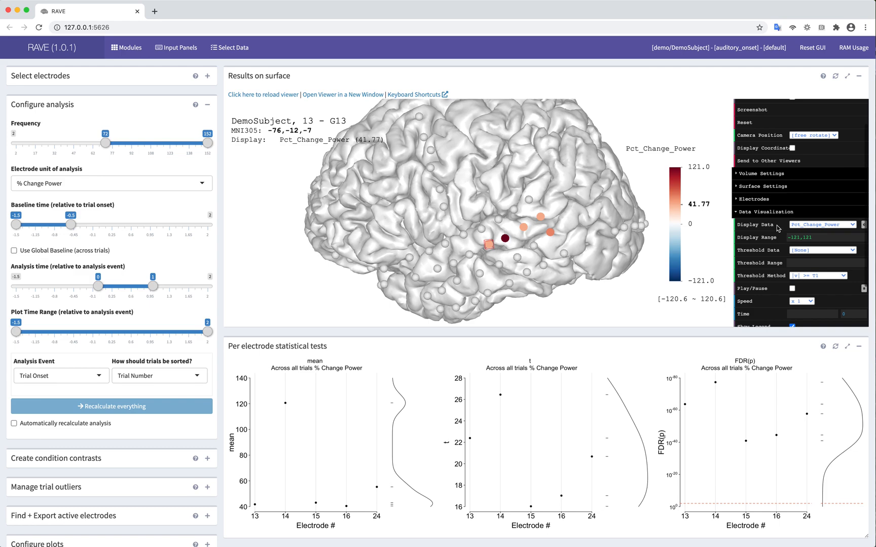
pyautogui.scroll(-1, 806, 228)
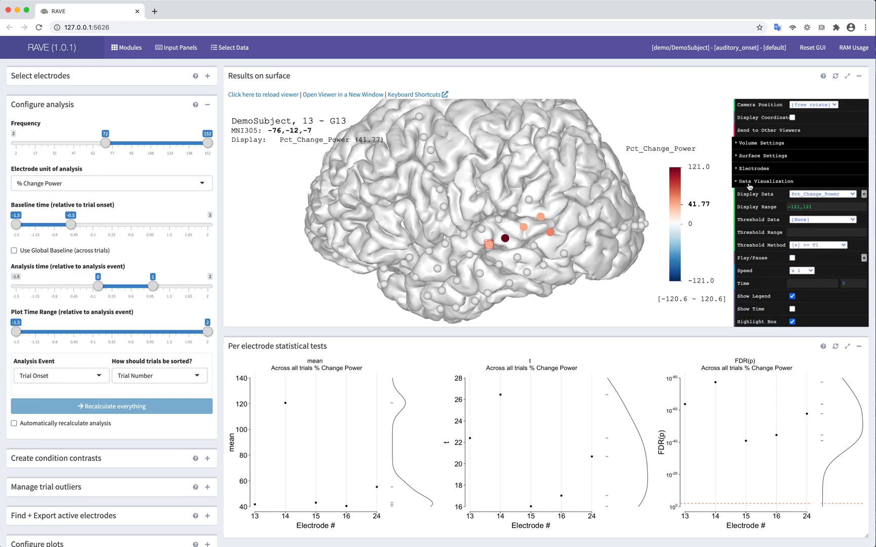
pyautogui.click(816, 194)
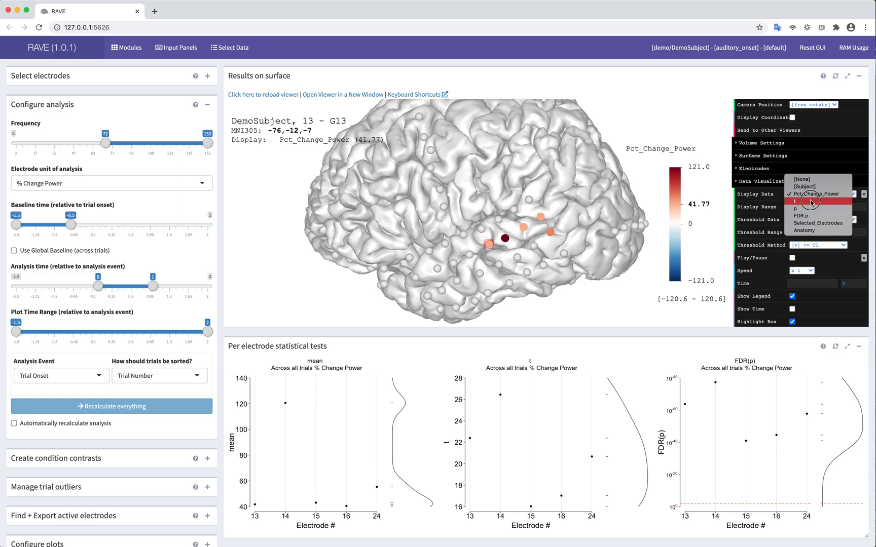
pyautogui.click(811, 201)
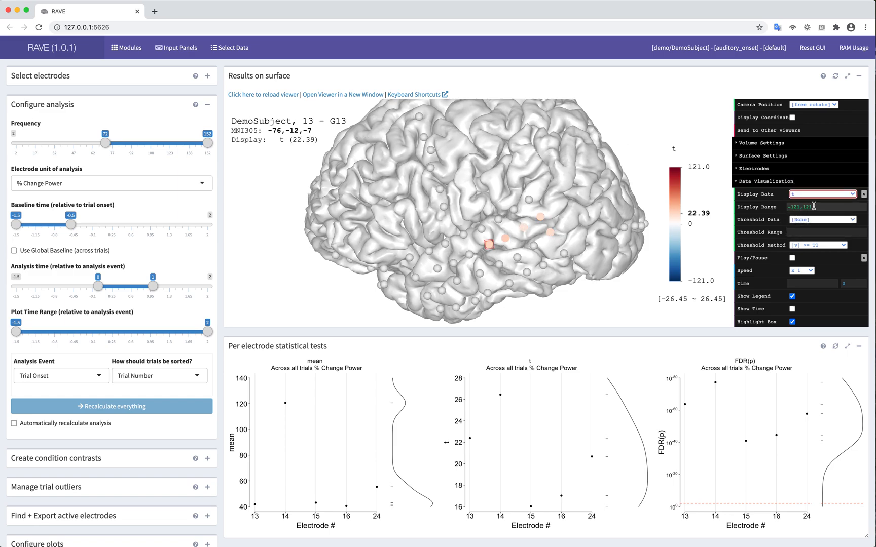
pyautogui.moveTo(820, 206); pyautogui.dragTo(785, 208)
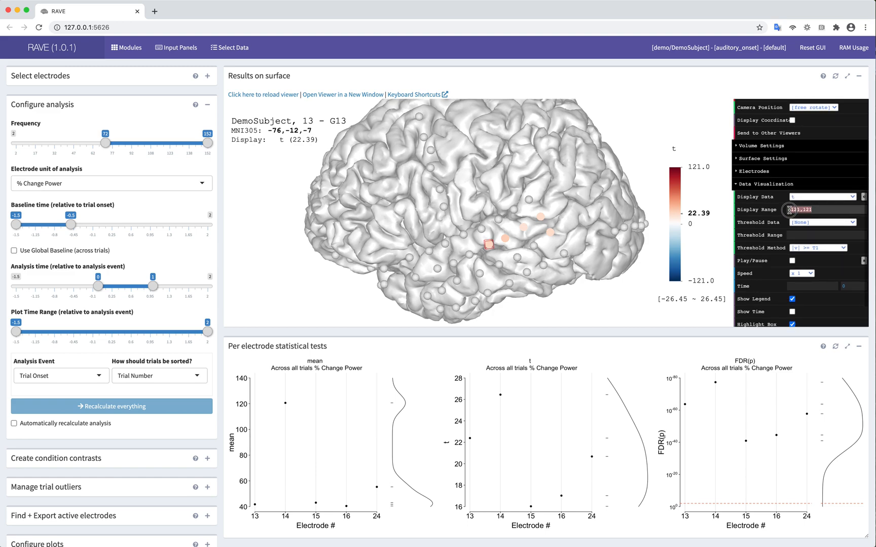
pyautogui.write('50')
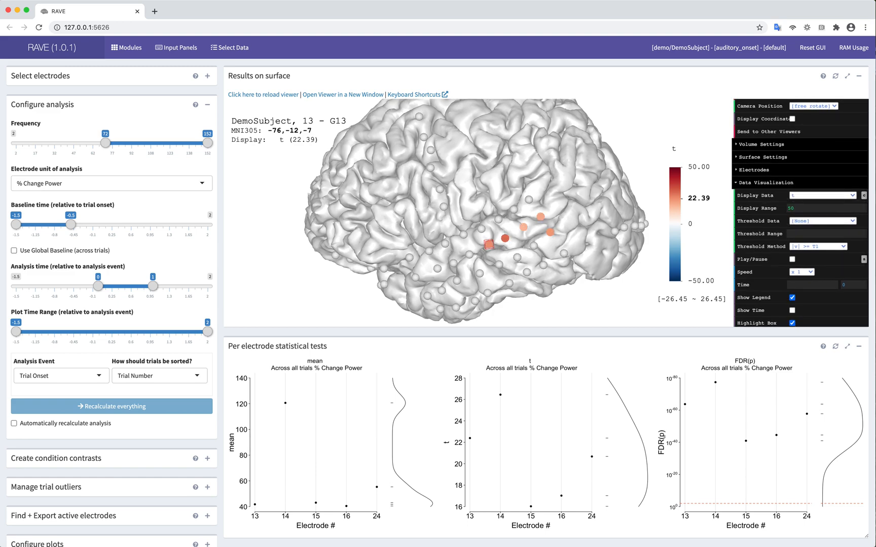
# - Set the 3D viewer's threshold data to t and its display data to Pct_Change_Power
pyautogui.click(801, 223)
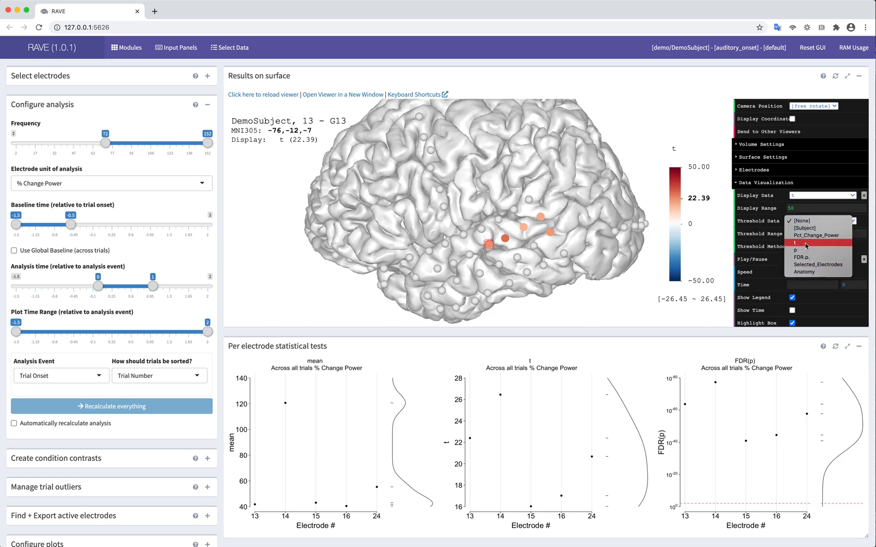
pyautogui.click(808, 245)
pyautogui.click(810, 195)
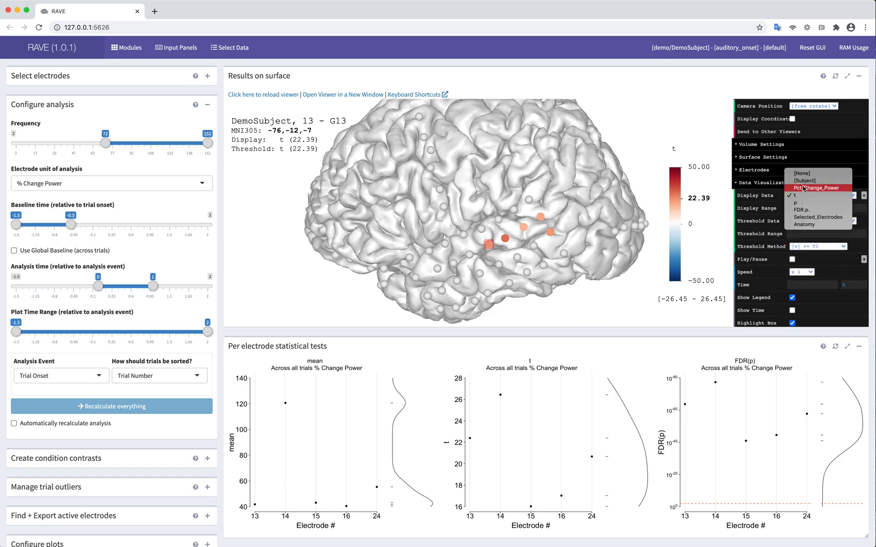
pyautogui.click(806, 188)
# - Set the threshold range to 15 and check the display and threshold values of electrode 15 on the brain surface
pyautogui.click(800, 234)
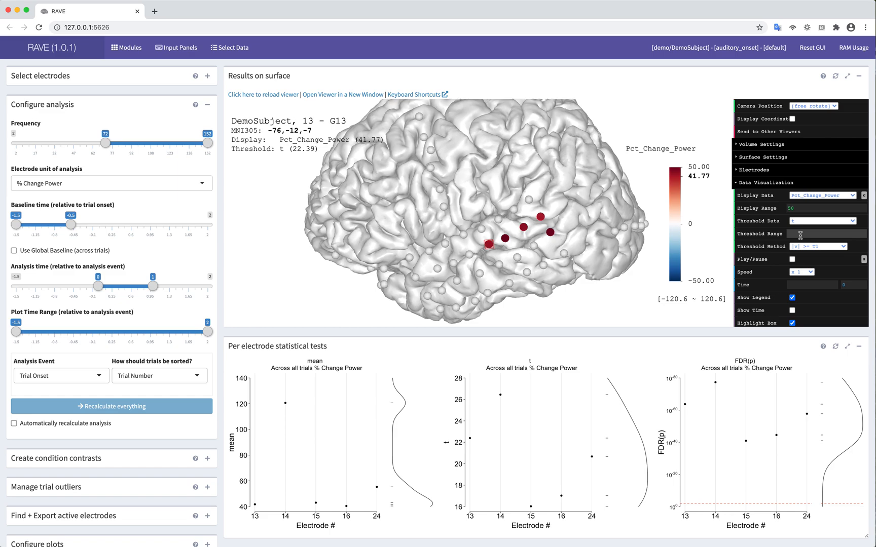
pyautogui.write('15')
pyautogui.press('Return')
pyautogui.moveTo(545, 233); pyautogui.dragTo(549, 231)
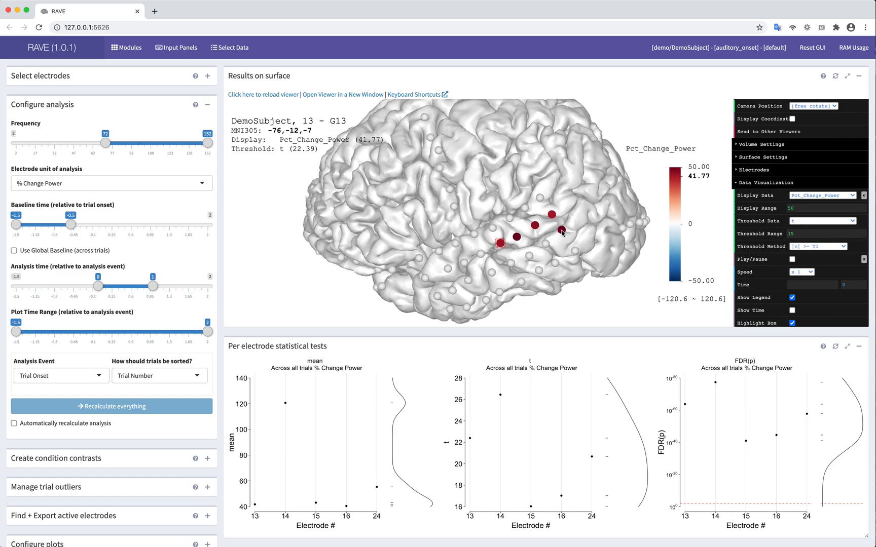
pyautogui.click(561, 230)
pyautogui.click(535, 226)
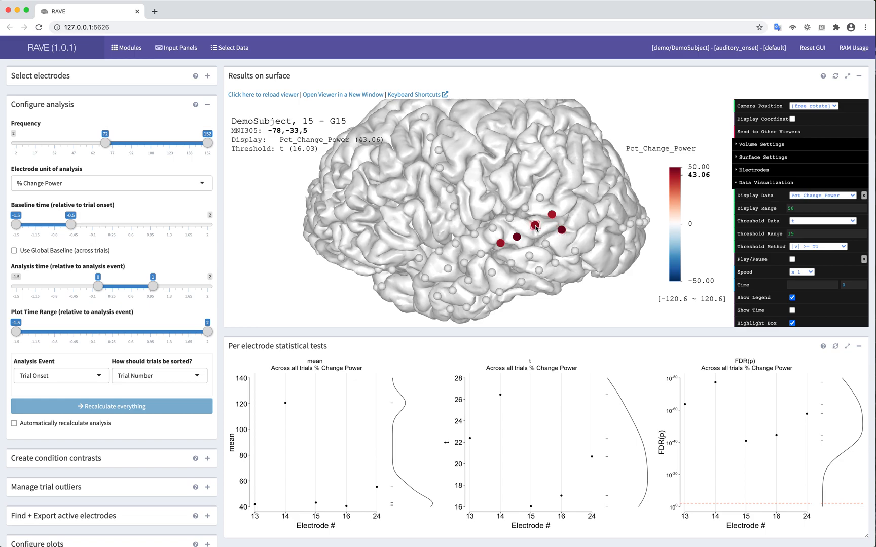
# - Set the threshold range to 17 and switch the electrode visibility to hide inactives
pyautogui.click(776, 237)
pyautogui.write('17')
pyautogui.click(743, 170)
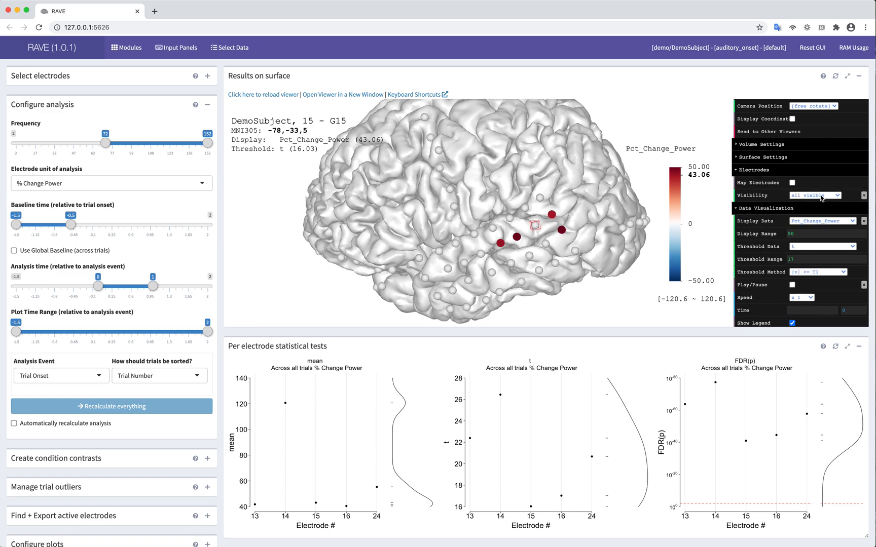
pyautogui.click(788, 198)
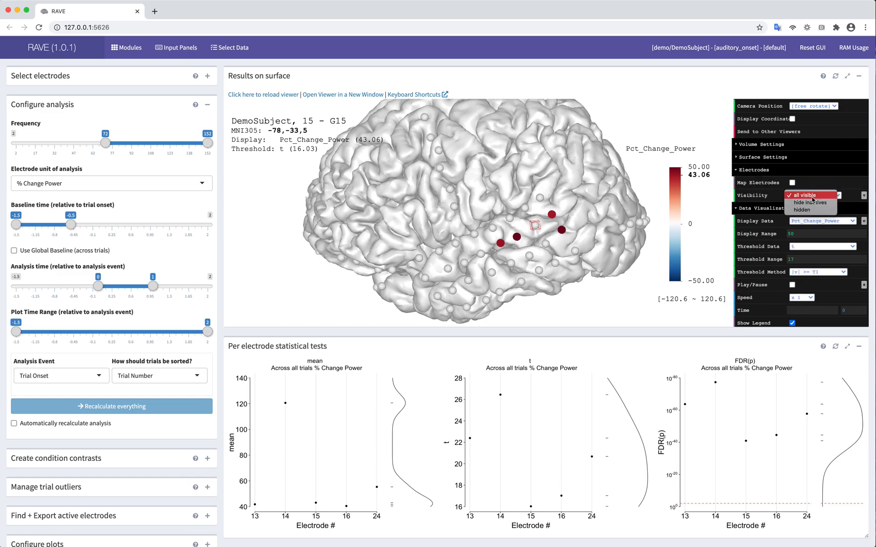
pyautogui.click(809, 202)
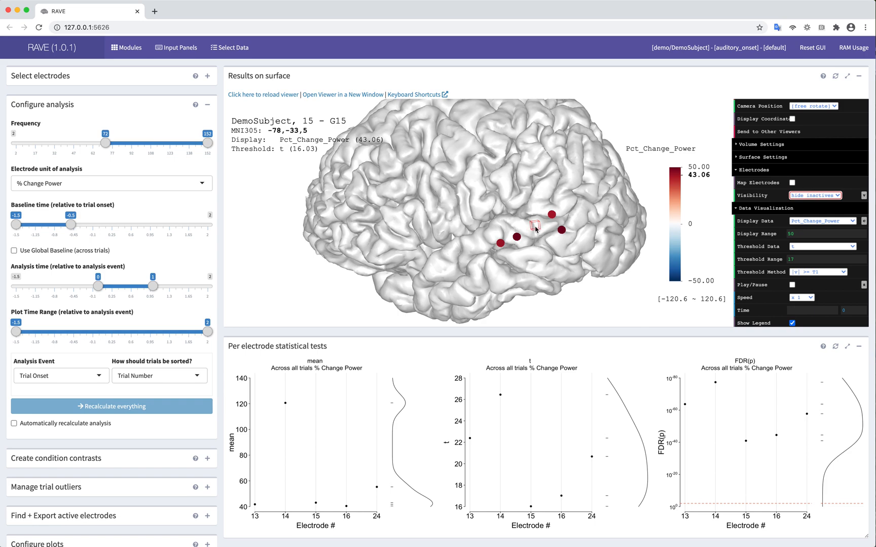
# - Keep t as the threshold data and set the threshold range to 0
pyautogui.click(793, 248)
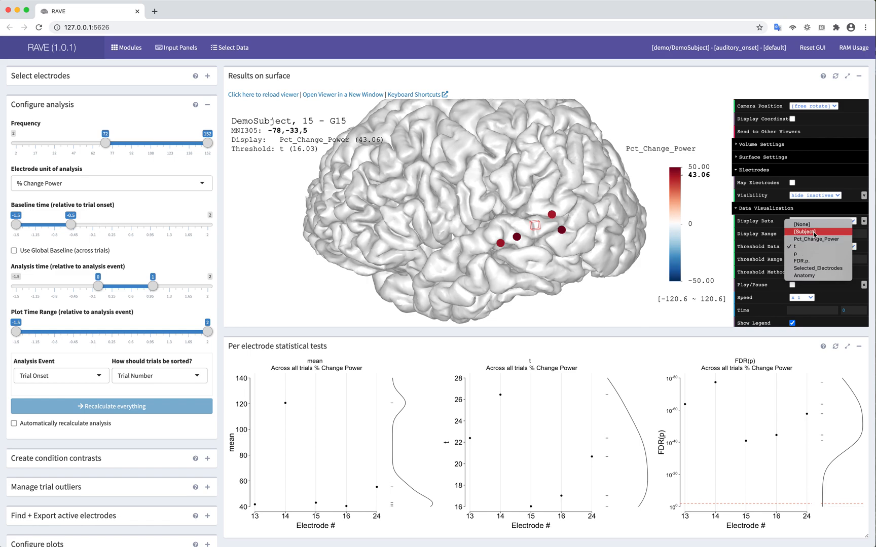
pyautogui.click(806, 248)
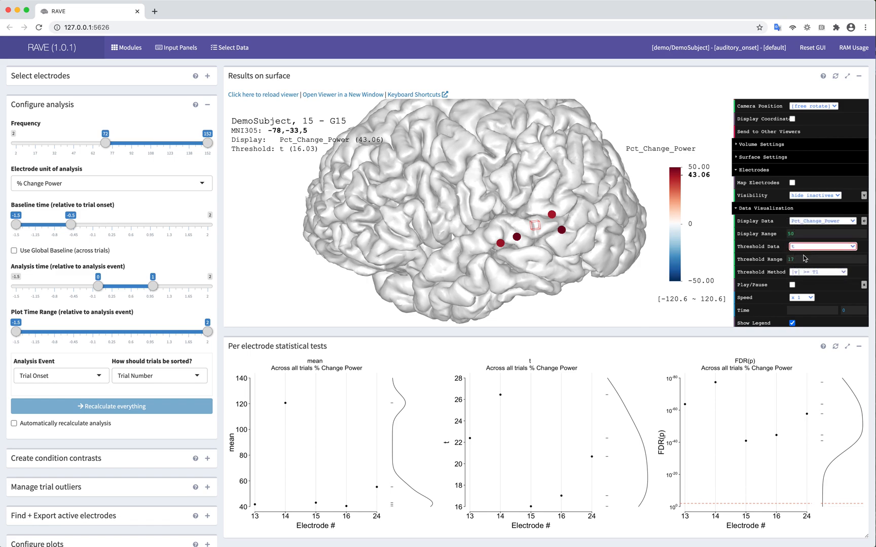
pyautogui.write('0')
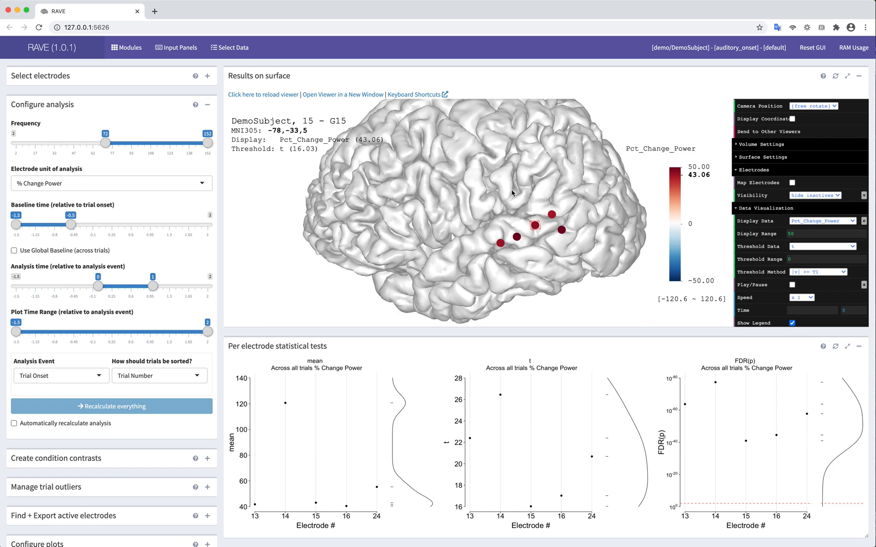
# - Save a screenshot of the 3D brain with its result electrodes and open the downloaded PDF
pyautogui.scroll(-2, 560, 216)
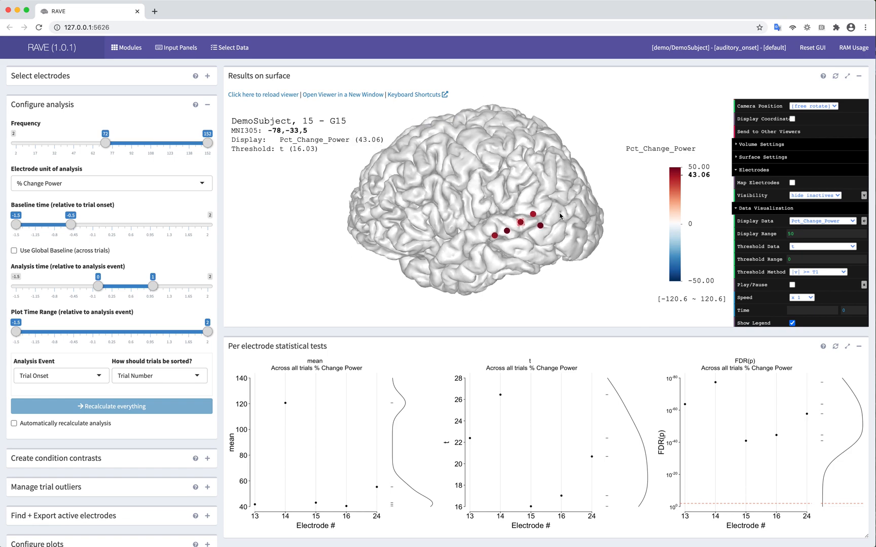
pyautogui.click(502, 182)
pyautogui.moveTo(502, 182); pyautogui.dragTo(570, 238)
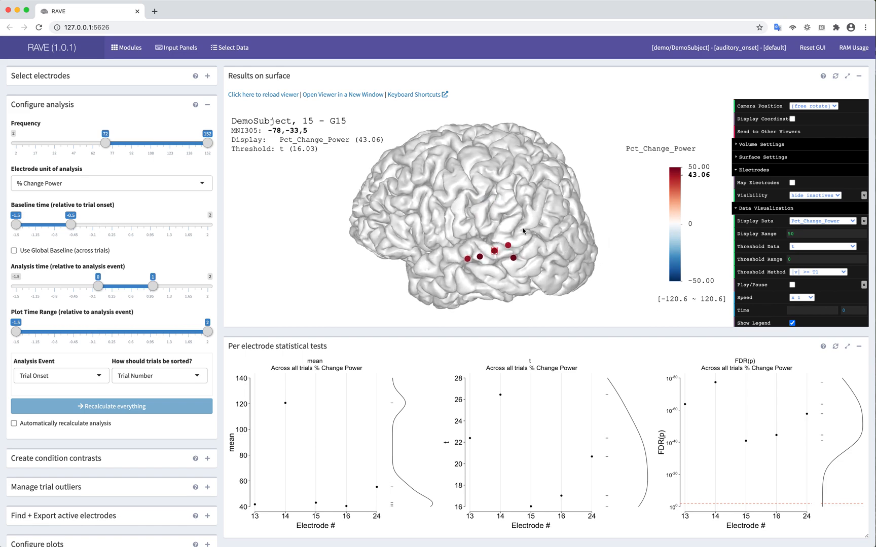
pyautogui.scroll(3, 750, 179)
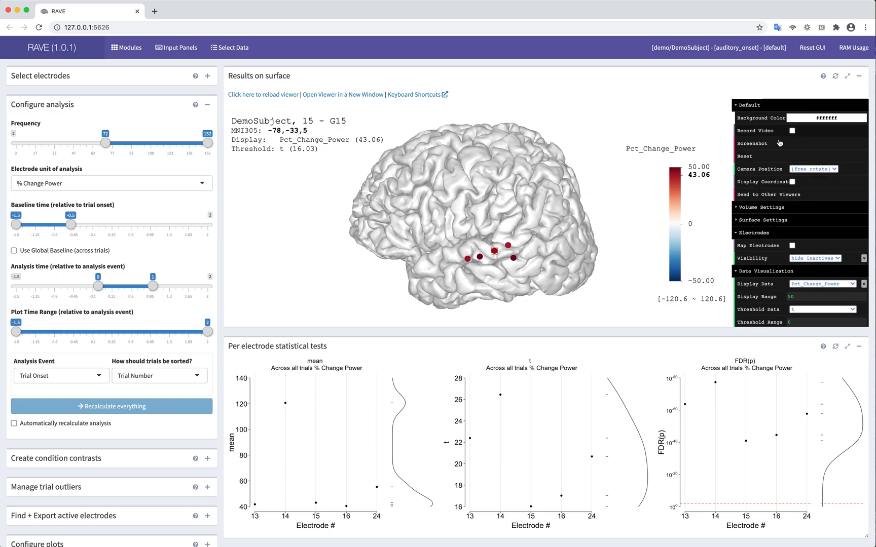
pyautogui.click(751, 145)
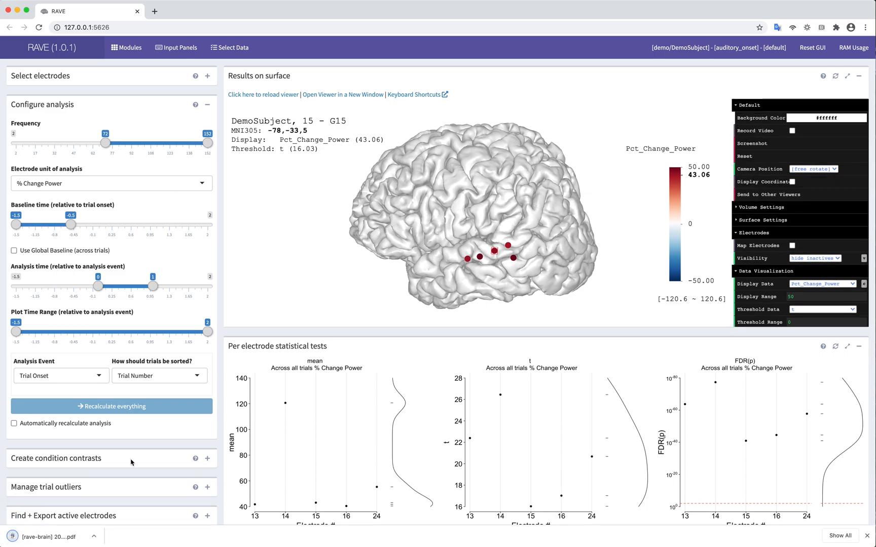
pyautogui.click(45, 535)
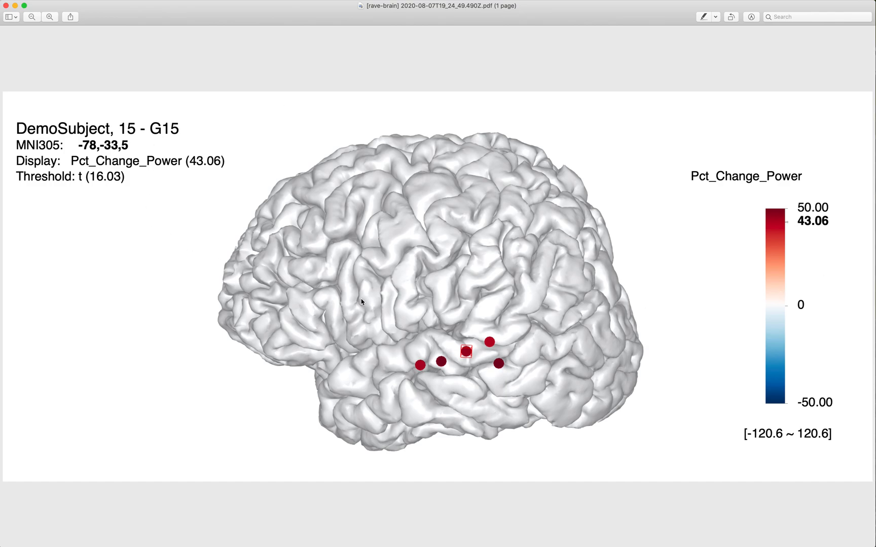
# - Test selecting the electrode label and the whole page content in the screenshot PDF, and close it
pyautogui.moveTo(121, 130); pyautogui.dragTo(206, 135)
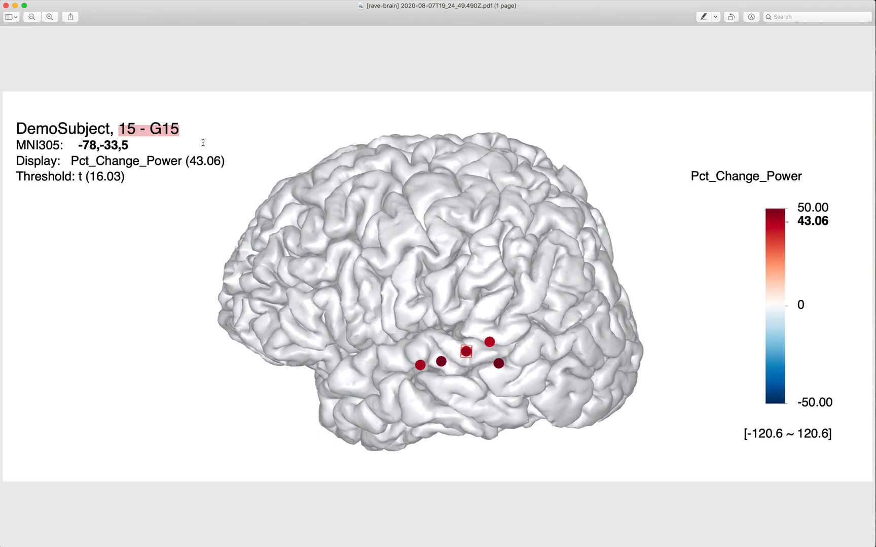
pyautogui.click(188, 167)
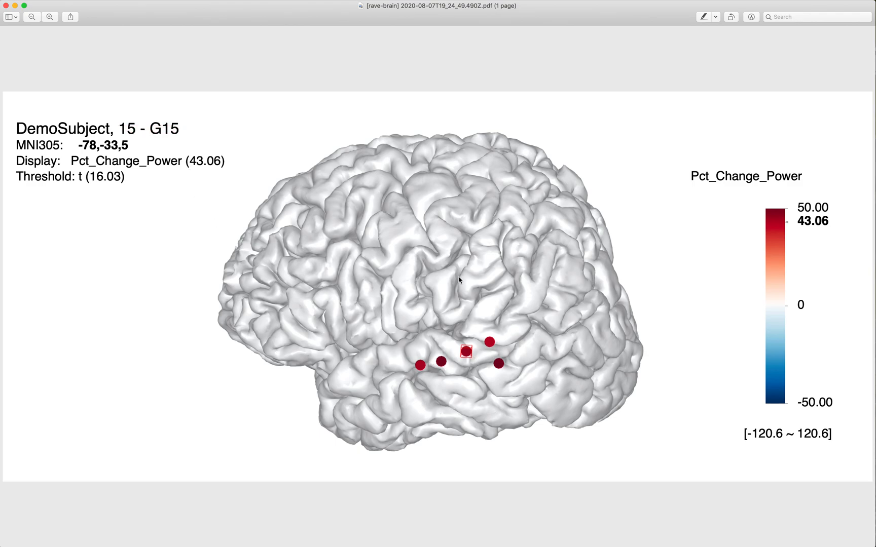
pyautogui.press('super+a')
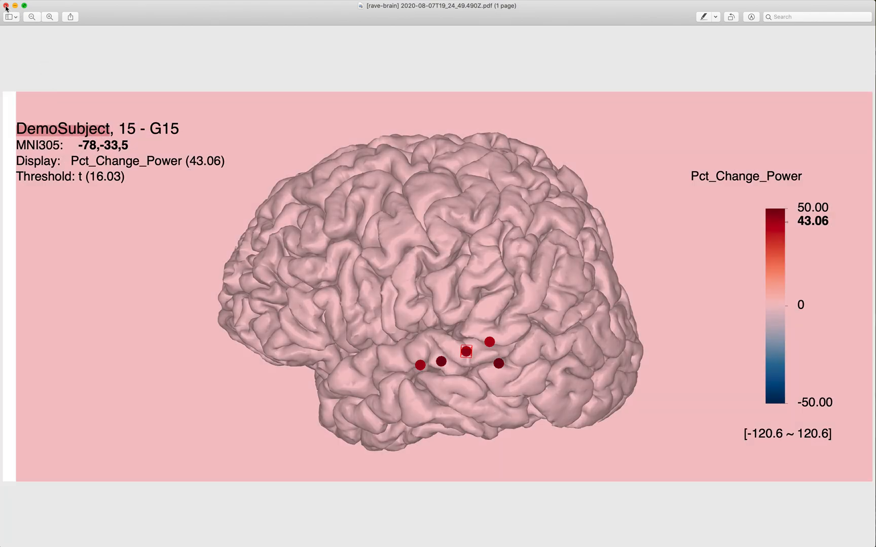
pyautogui.click(5, 5)
pyautogui.click(220, 229)
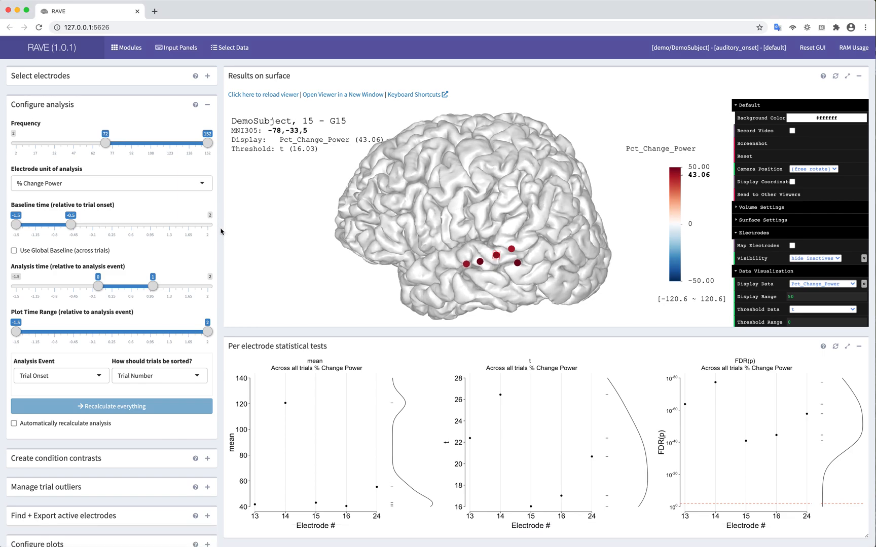
# - Examine the per electrode statistical tests and the activity over time plots by electrode and frequency
pyautogui.scroll(-10, 220, 231)
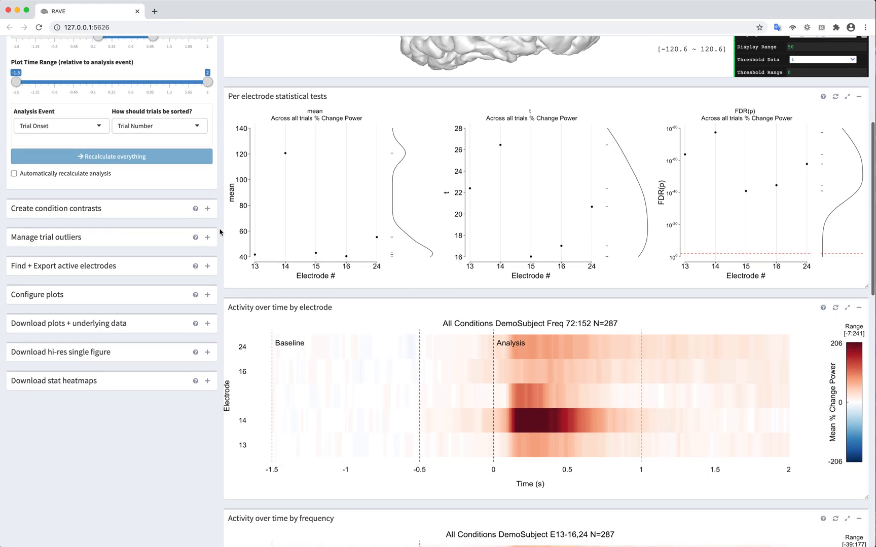
pyautogui.moveTo(251, 74); pyautogui.dragTo(317, 74)
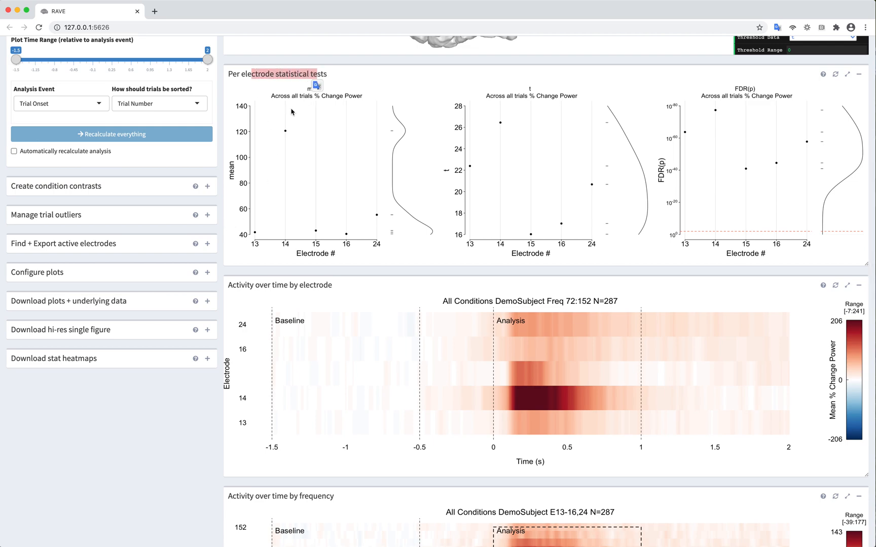
pyautogui.click(220, 93)
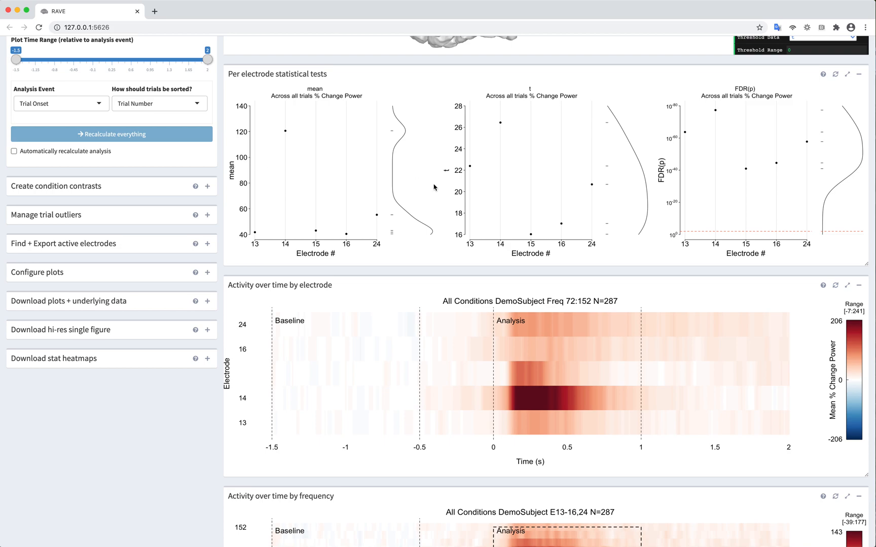
pyautogui.scroll(-4, 462, 280)
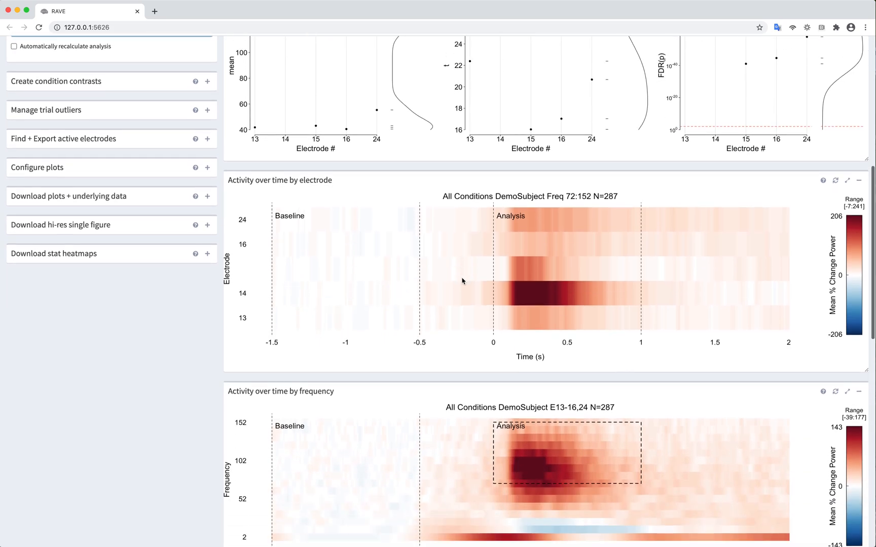
pyautogui.scroll(-1, 462, 281)
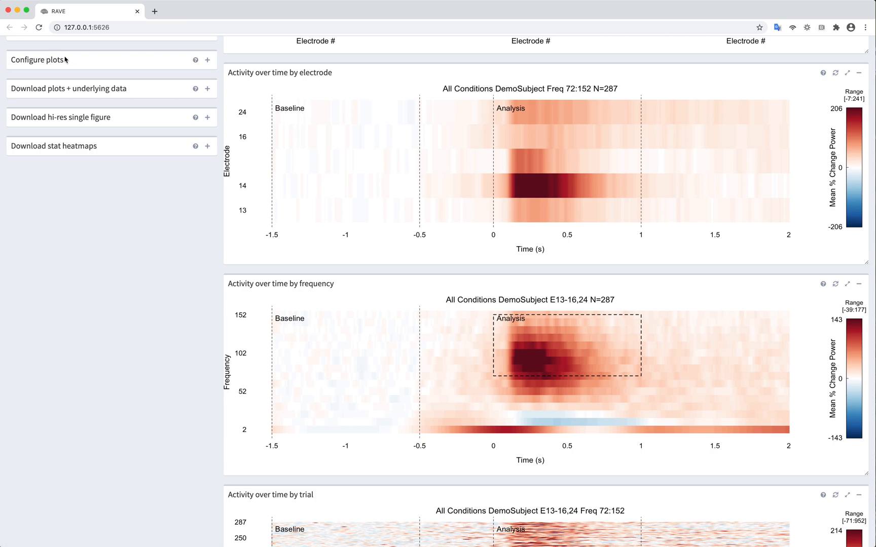
# - Expand the Configure plots section and set the heat map range to the 100th percentile
pyautogui.moveTo(29, 61); pyautogui.dragTo(52, 62)
pyautogui.click(207, 59)
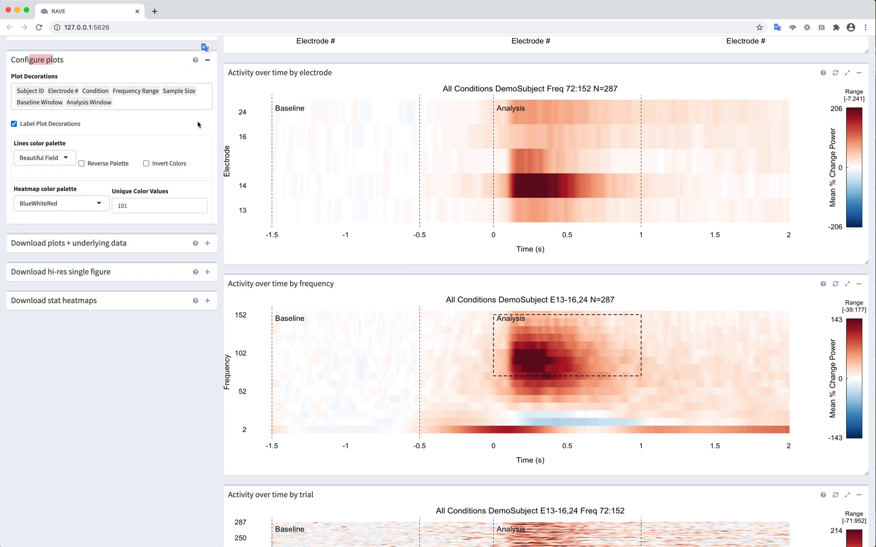
pyautogui.click(80, 253)
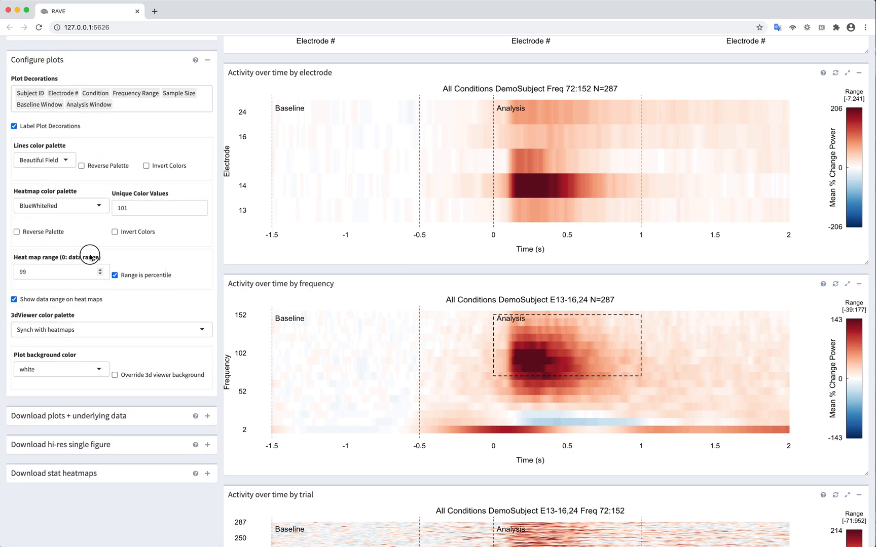
pyautogui.doubleClick(18, 273)
pyautogui.write('100')
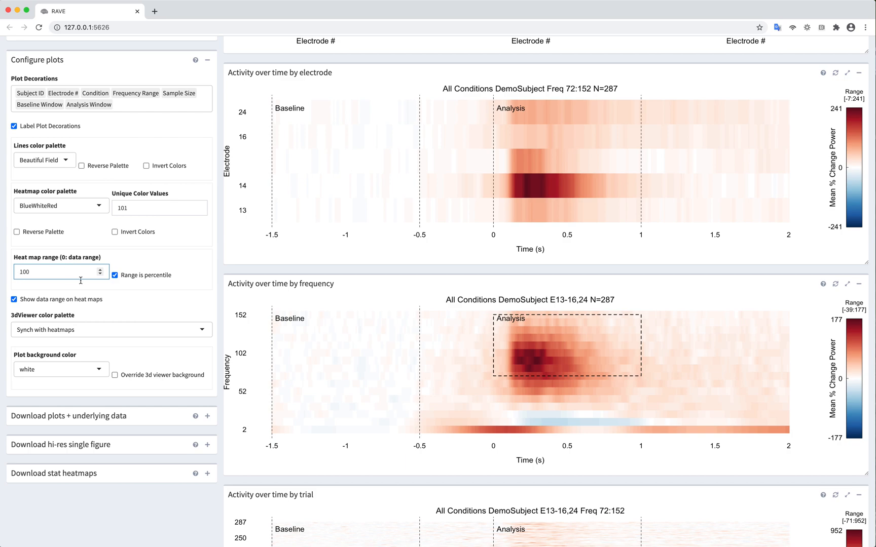
# - Turn off the percentile range and try absolute heat map ranges of 200 and 150
pyautogui.click(17, 273)
pyautogui.click(149, 276)
pyautogui.moveTo(38, 272); pyautogui.dragTo(0, 269)
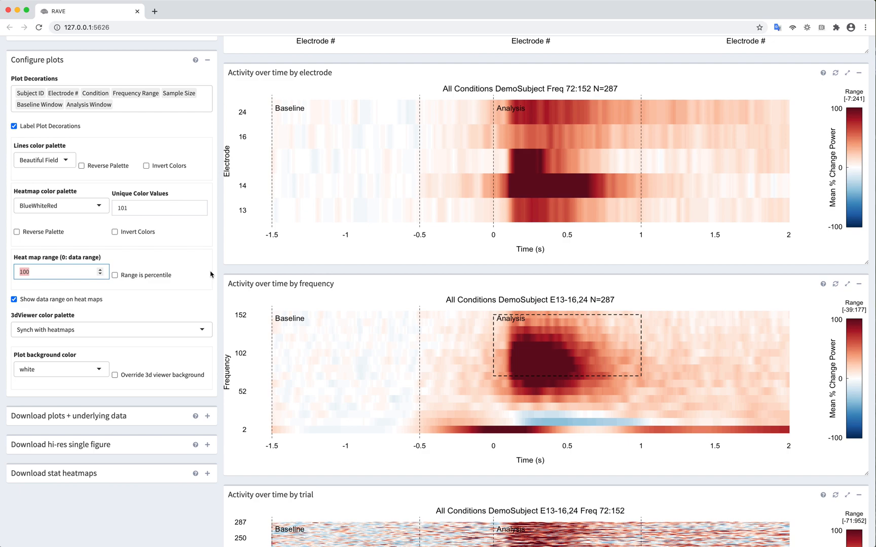
pyautogui.write('200')
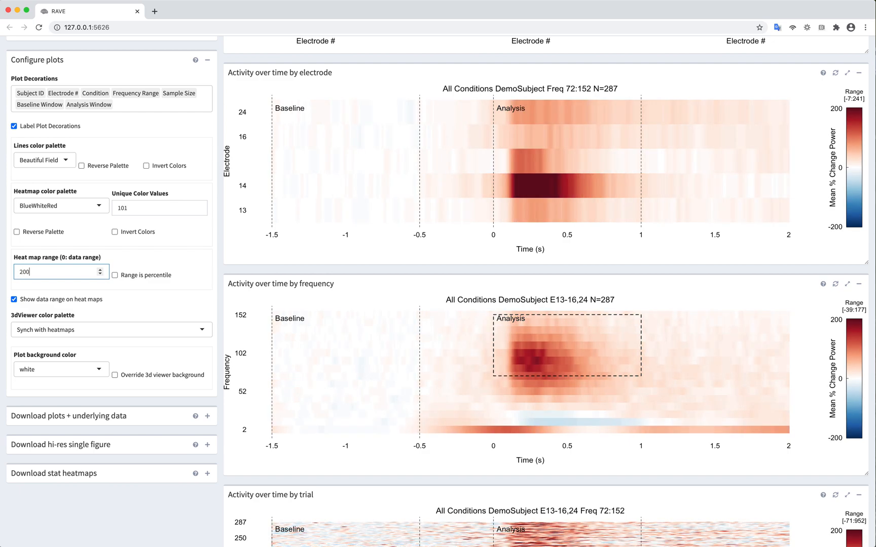
pyautogui.moveTo(31, 272); pyautogui.dragTo(0, 274)
pyautogui.write('150')
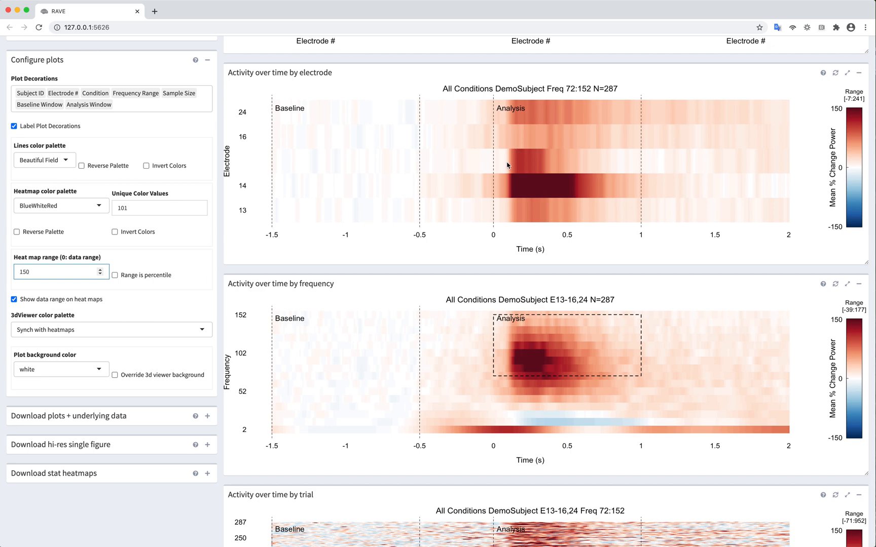
# - Turn the percentile option back on and set the heat map range to 99
pyautogui.click(130, 276)
pyautogui.moveTo(101, 272); pyautogui.dragTo(16, 272)
pyautogui.write('99')
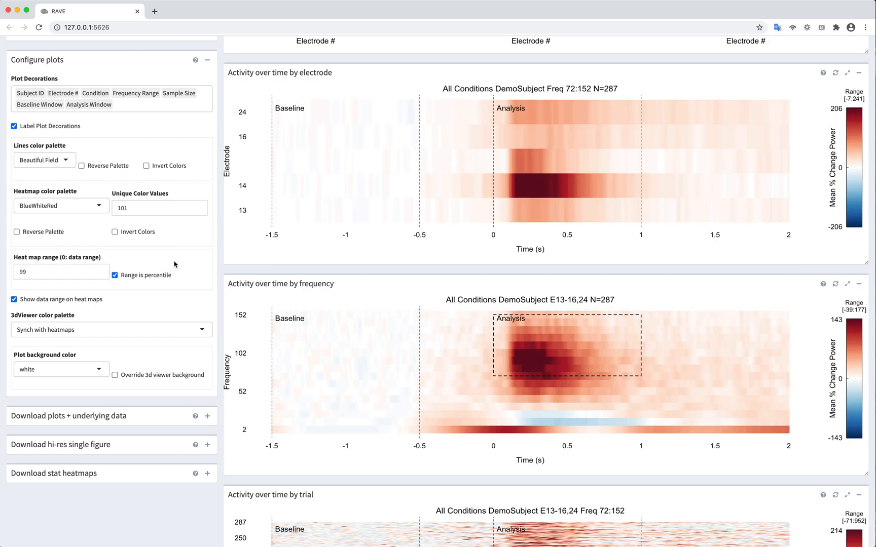
# - Collapse the Configure plots section and the Activity over time by electrode plot
pyautogui.click(207, 60)
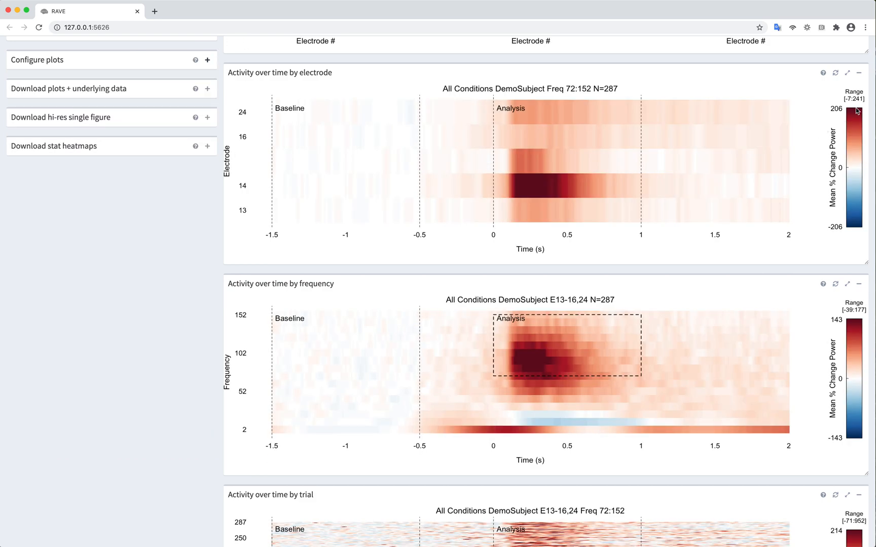
pyautogui.click(858, 72)
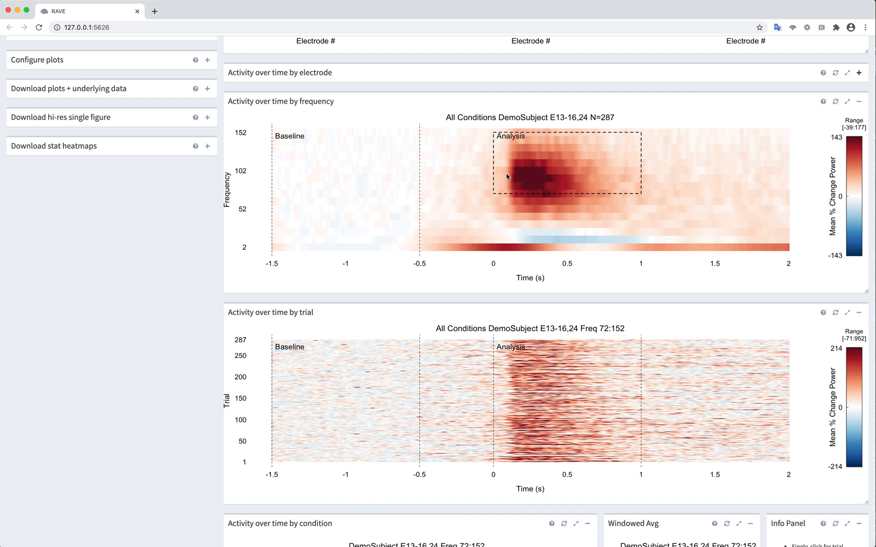
pyautogui.scroll(-1, 524, 163)
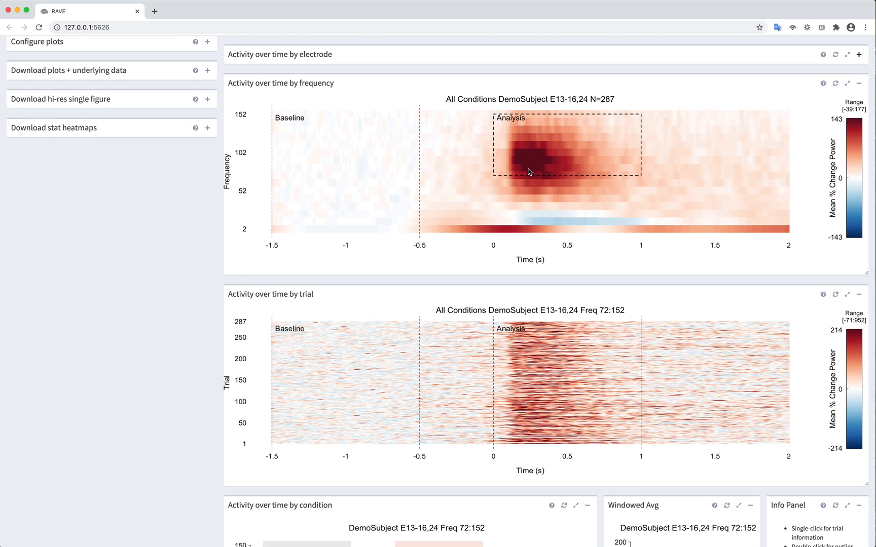
# - Enlarge the Activity over time by trial plot vertically
pyautogui.scroll(8, 528, 171)
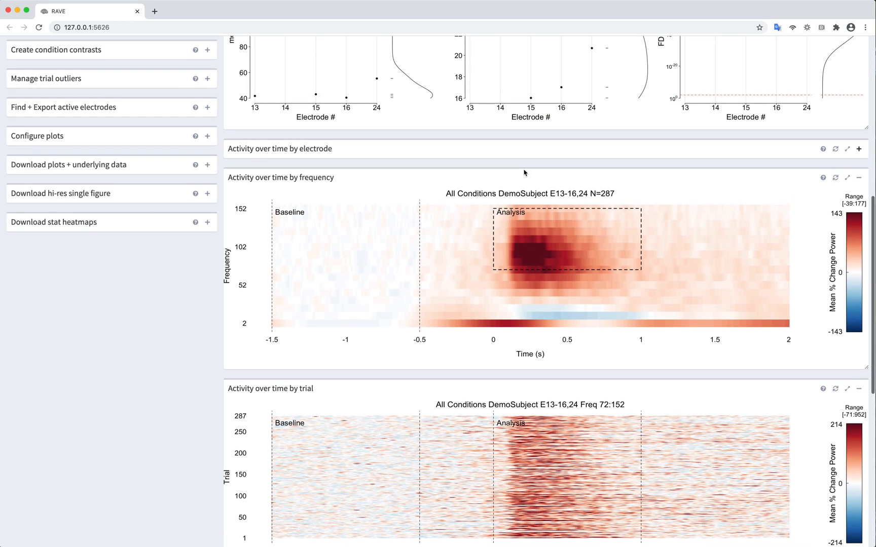
pyautogui.scroll(-4, 536, 169)
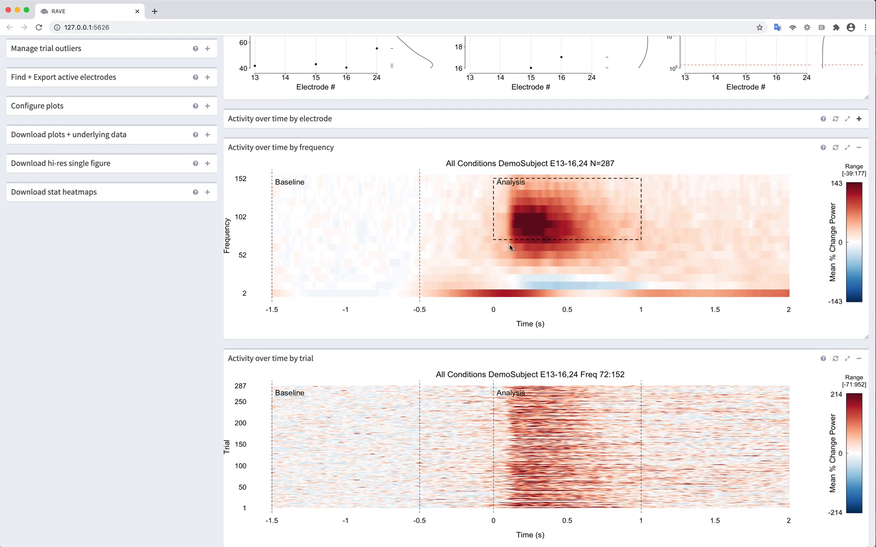
pyautogui.scroll(-3, 572, 214)
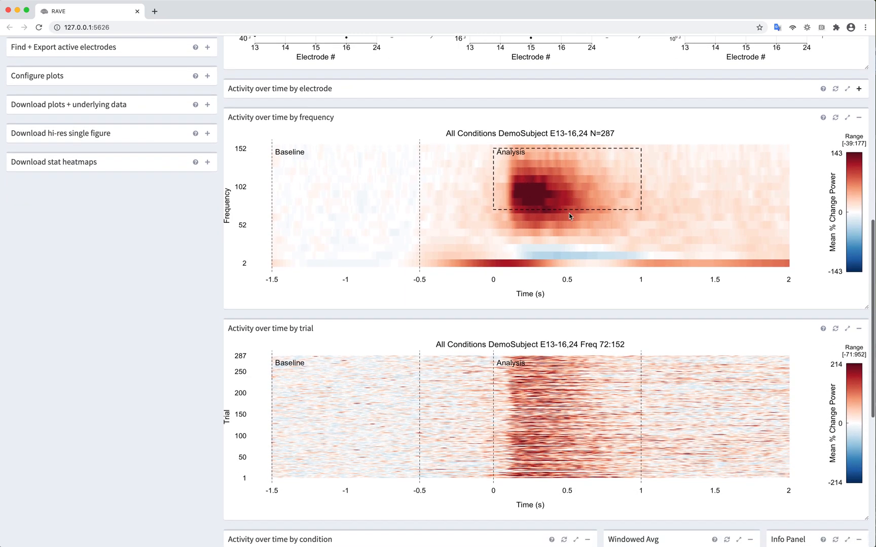
pyautogui.scroll(-1, 568, 215)
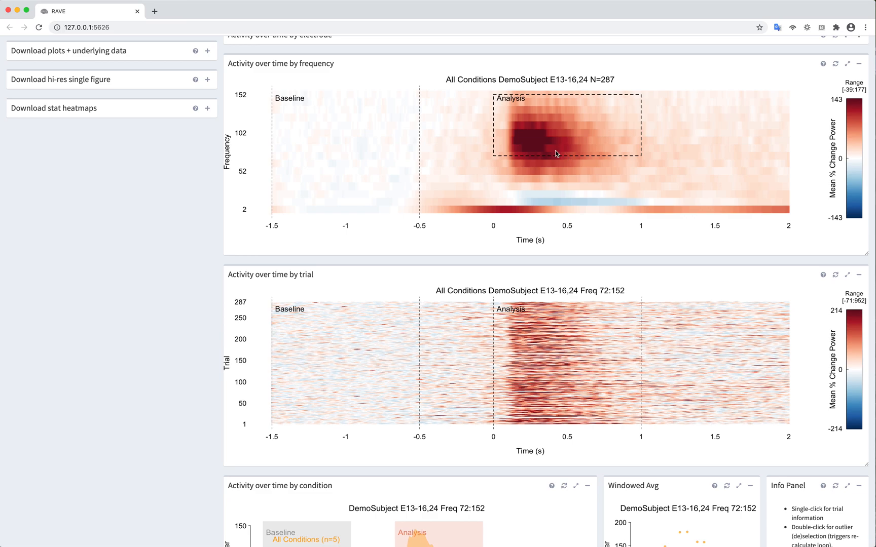
pyautogui.scroll(-8, 715, 104)
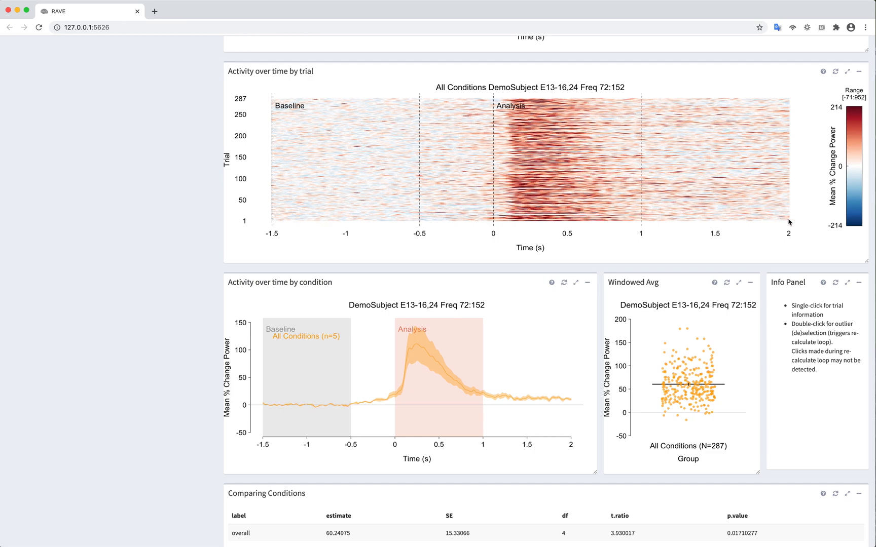
pyautogui.moveTo(866, 261); pyautogui.dragTo(866, 404)
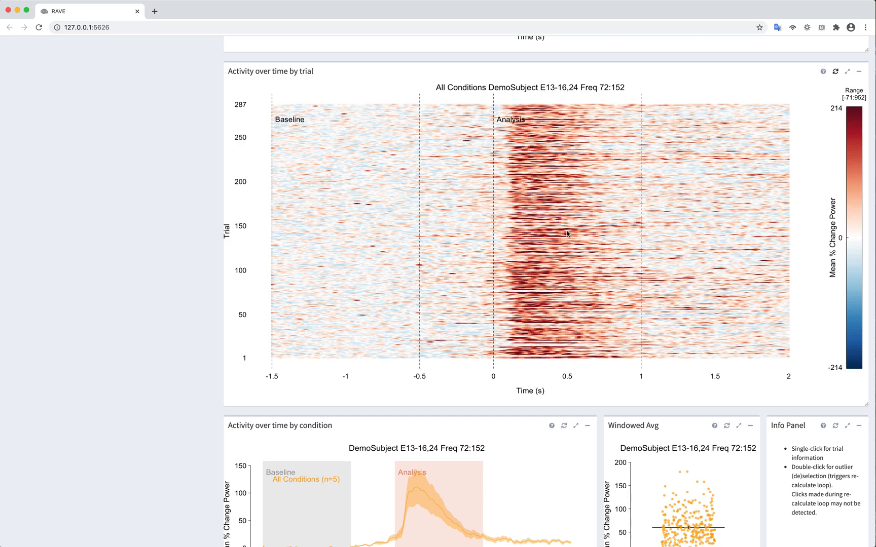
# - Set the trial sorting to Condition
pyautogui.scroll(10, 197, 188)
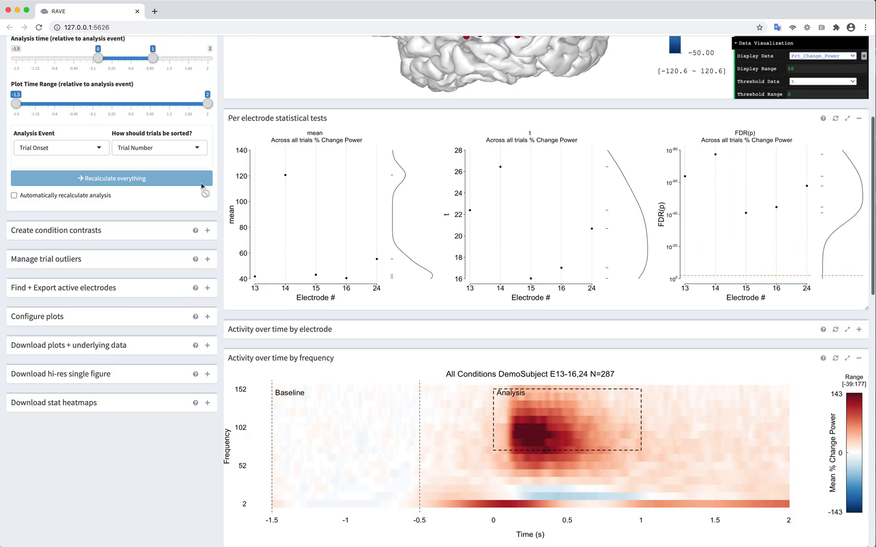
pyautogui.scroll(1, 201, 184)
pyautogui.moveTo(106, 159); pyautogui.dragTo(227, 167)
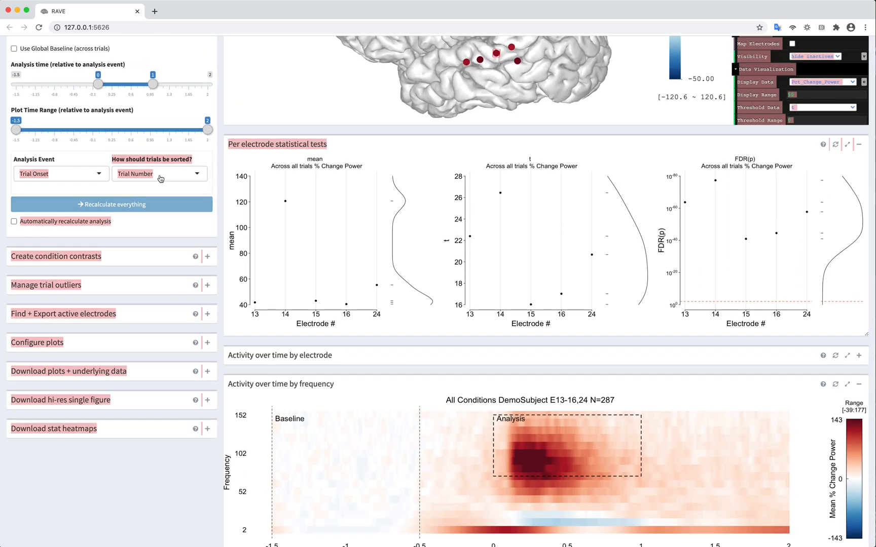
pyautogui.click(161, 177)
pyautogui.click(143, 201)
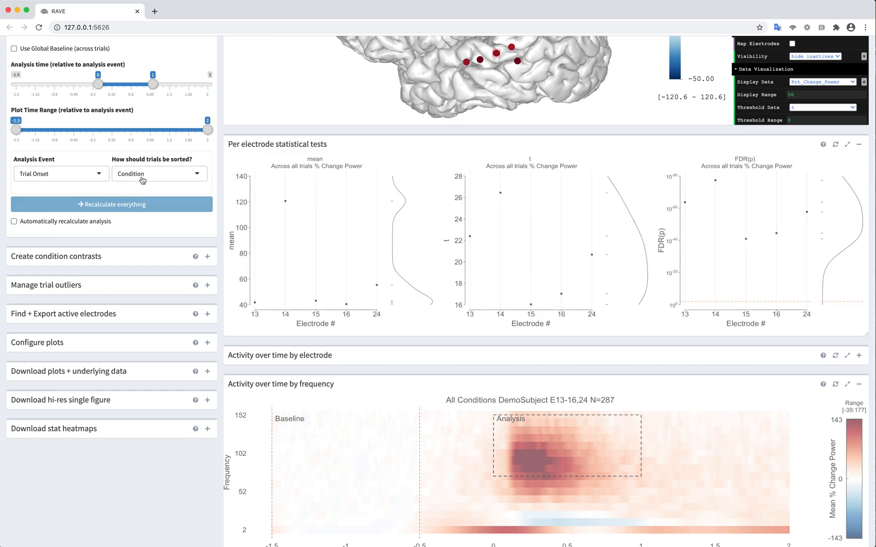
# - Examine the condition-sorted Activity over time by trial plot, and collapse it
pyautogui.scroll(-15, 223, 185)
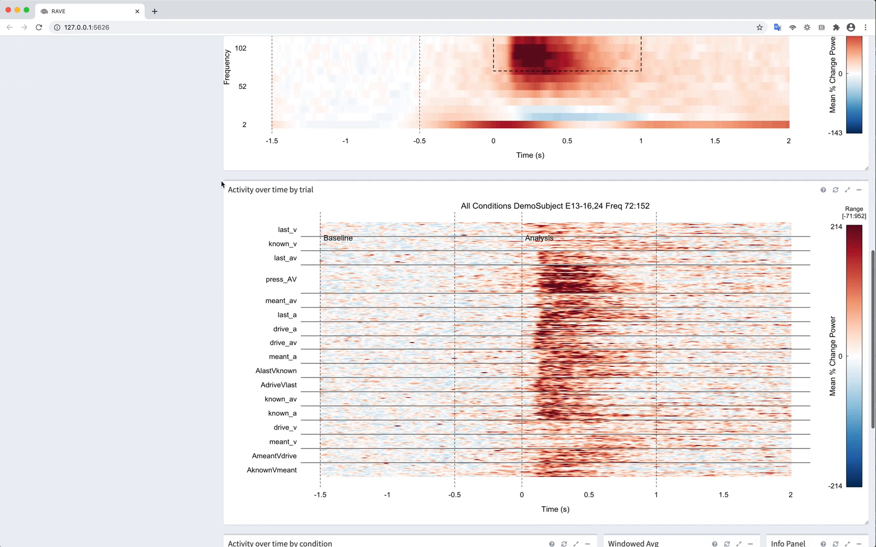
pyautogui.scroll(-1, 222, 185)
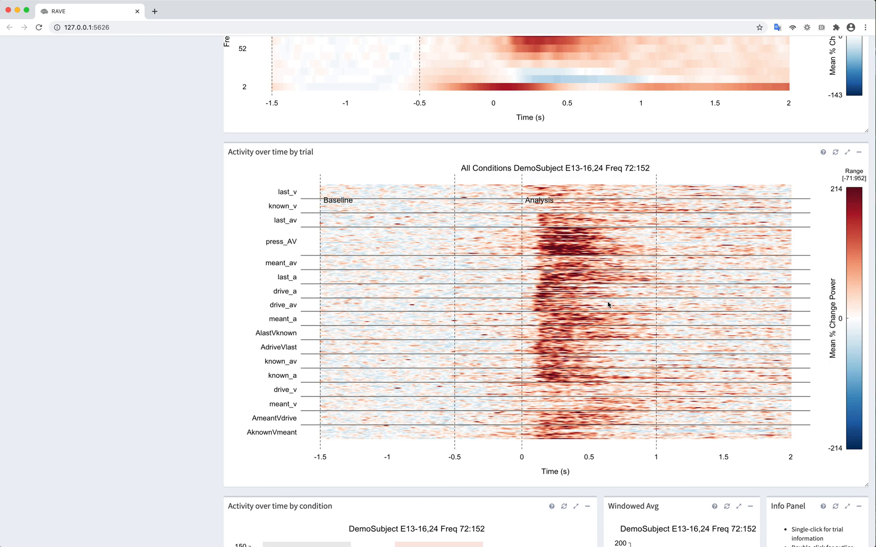
pyautogui.scroll(-1, 611, 308)
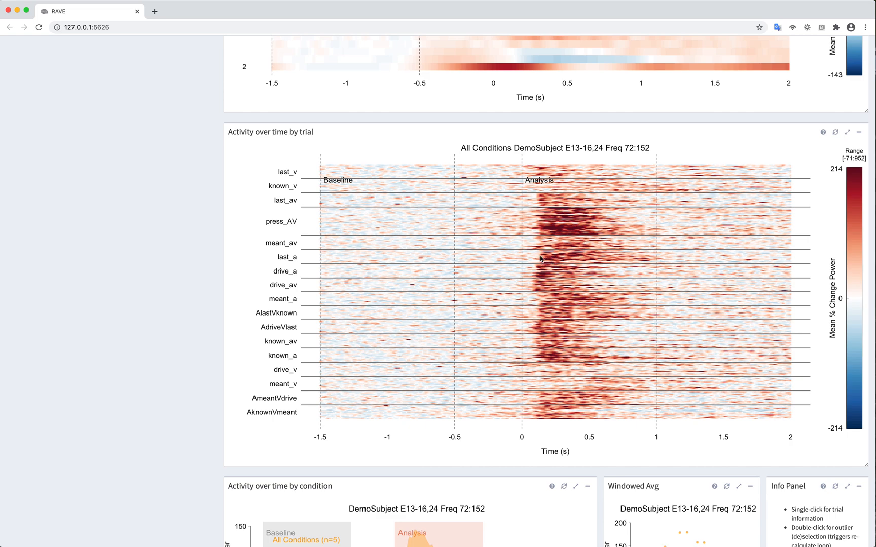
pyautogui.scroll(-2, 456, 309)
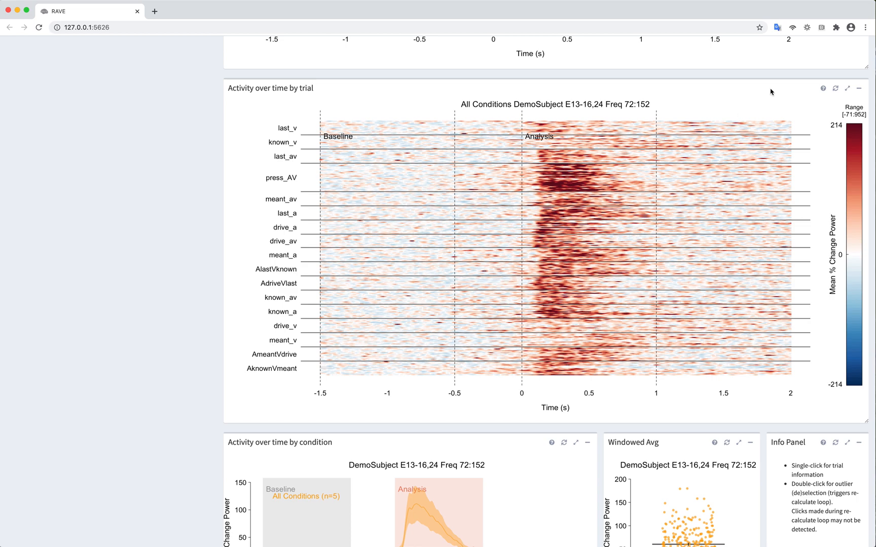
pyautogui.click(858, 88)
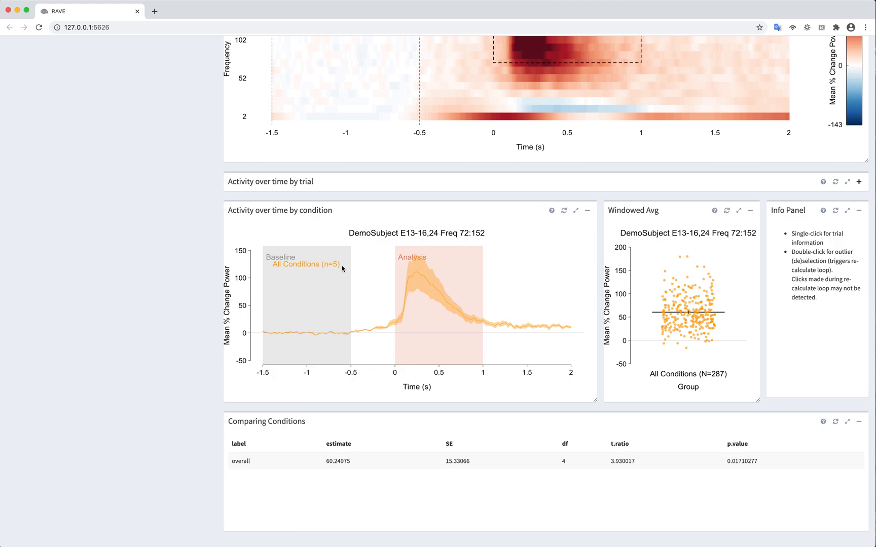
# - Show the trial information of a high-value point in the Windowed Avg plot and mark trial 75 as an outlier
pyautogui.moveTo(617, 211); pyautogui.dragTo(644, 211)
pyautogui.click(643, 211)
pyautogui.click(686, 257)
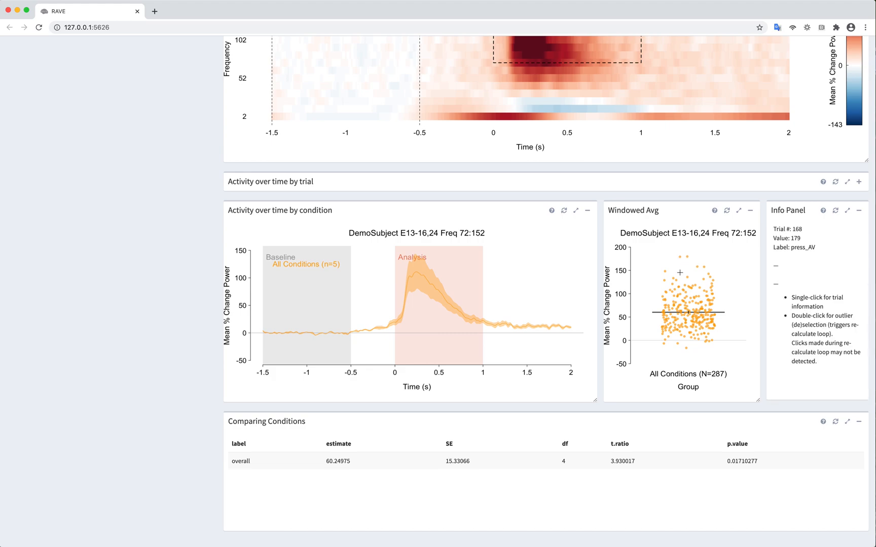
pyautogui.doubleClick(803, 247)
pyautogui.click(795, 238)
pyautogui.doubleClick(679, 256)
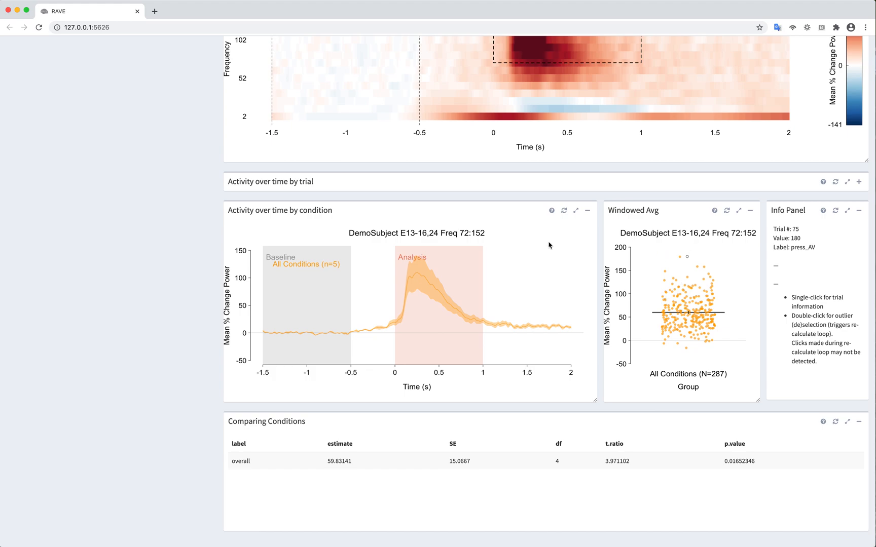
# - Expand the Activity over time by trial plot and check how the outlier trial is marked there and in Windowed Avg
pyautogui.scroll(5, 543, 249)
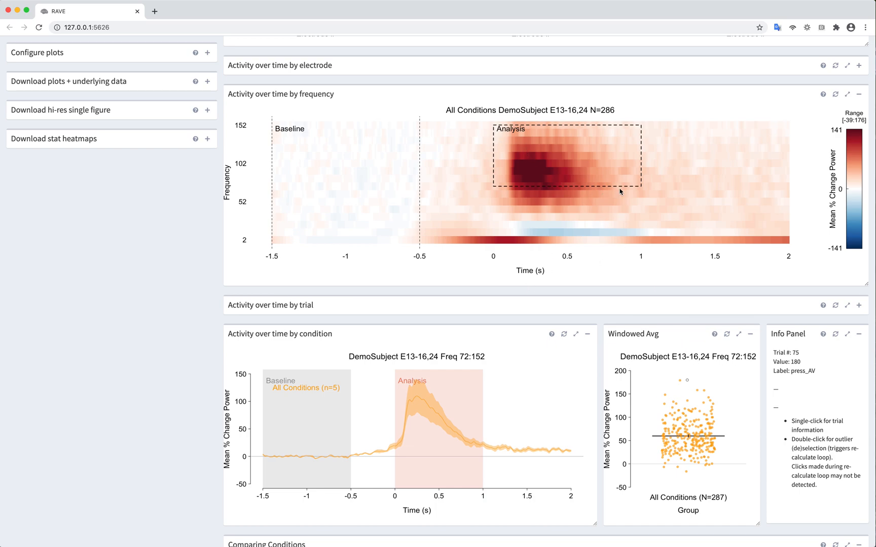
pyautogui.scroll(-3, 838, 235)
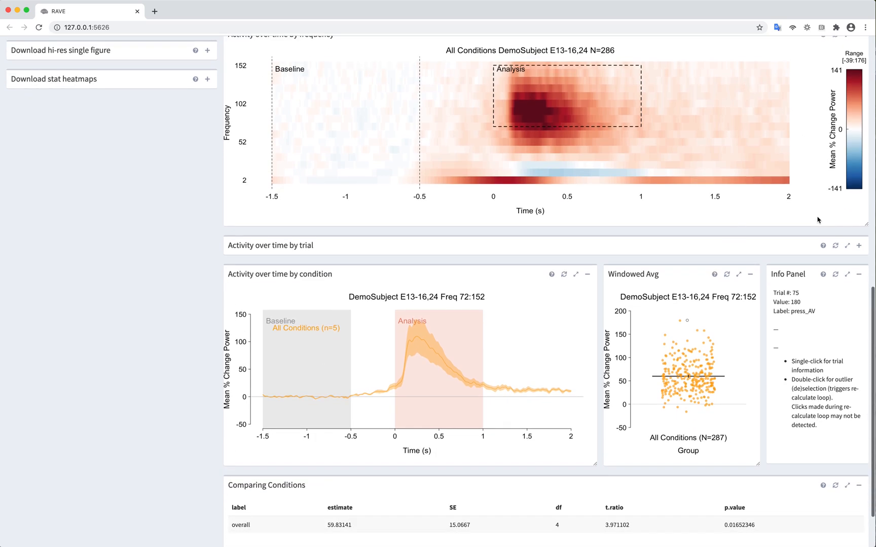
pyautogui.click(858, 246)
pyautogui.scroll(-3, 398, 274)
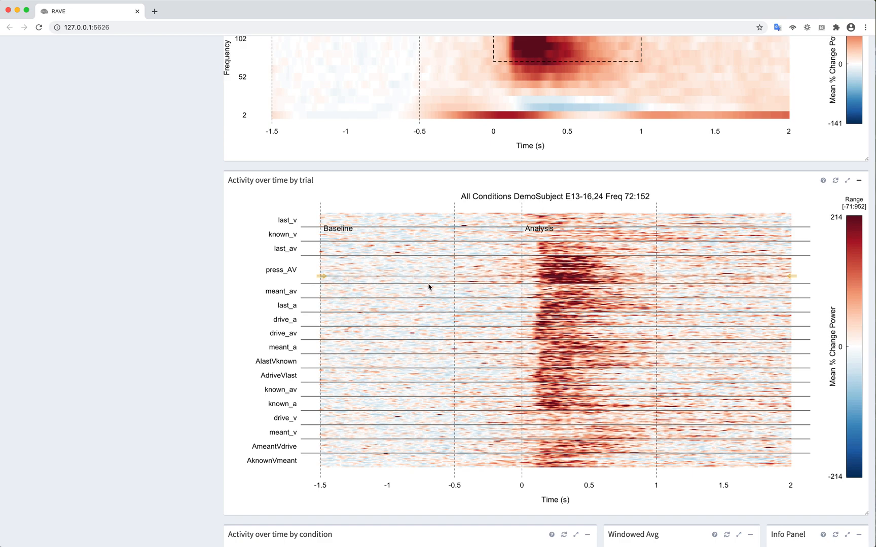
pyautogui.scroll(-5, 411, 279)
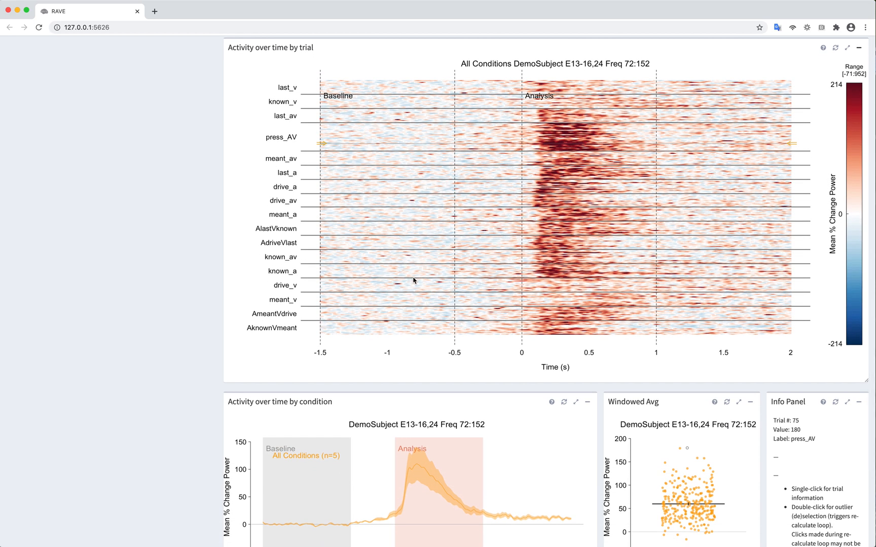
pyautogui.scroll(-2, 566, 297)
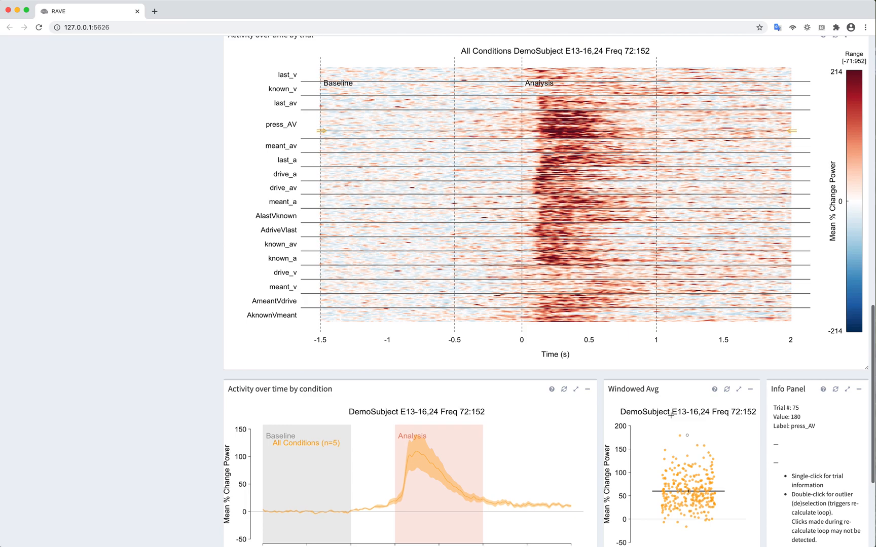
pyautogui.scroll(-1, 682, 411)
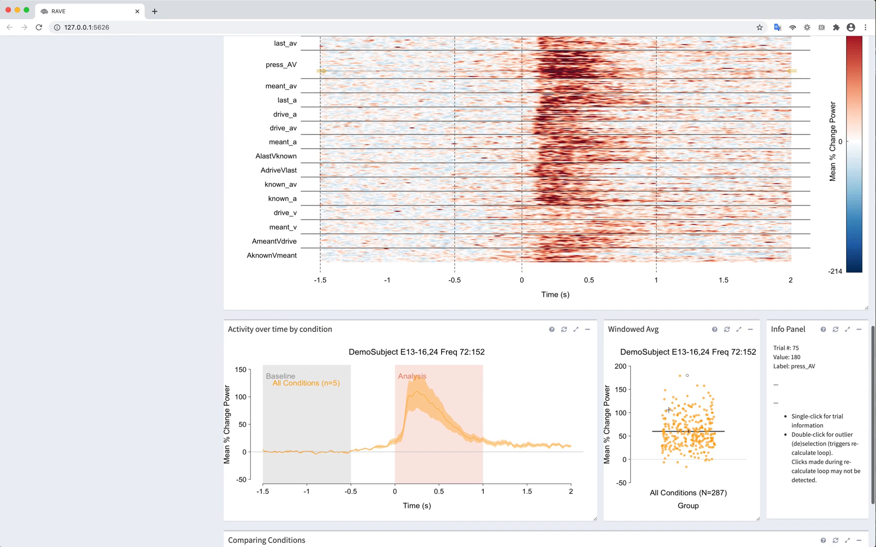
# - Expand the Manage trial outliers section
pyautogui.scroll(15, 216, 285)
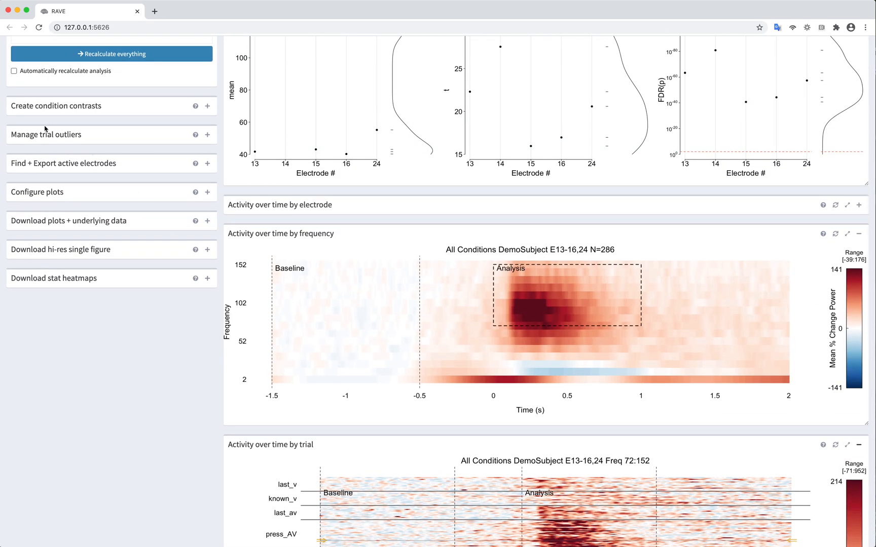
pyautogui.moveTo(10, 135); pyautogui.dragTo(83, 136)
pyautogui.click(208, 134)
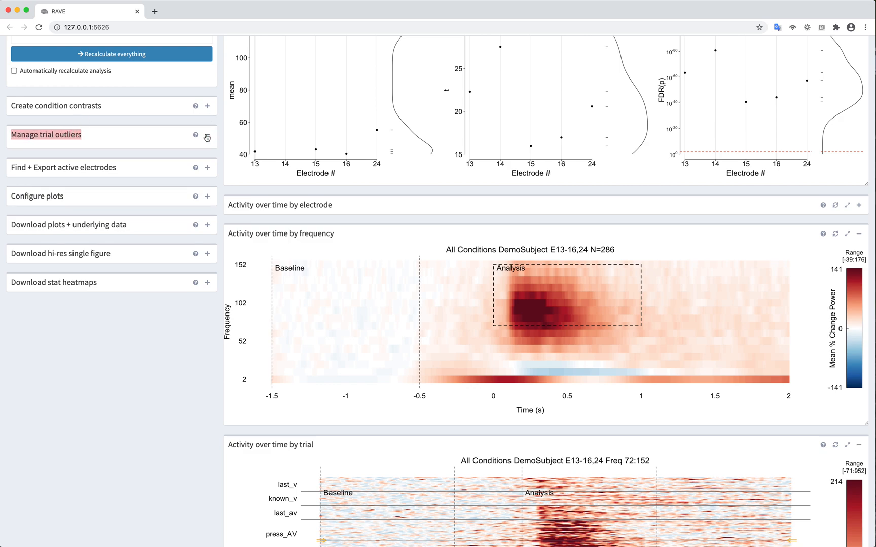
pyautogui.click(158, 156)
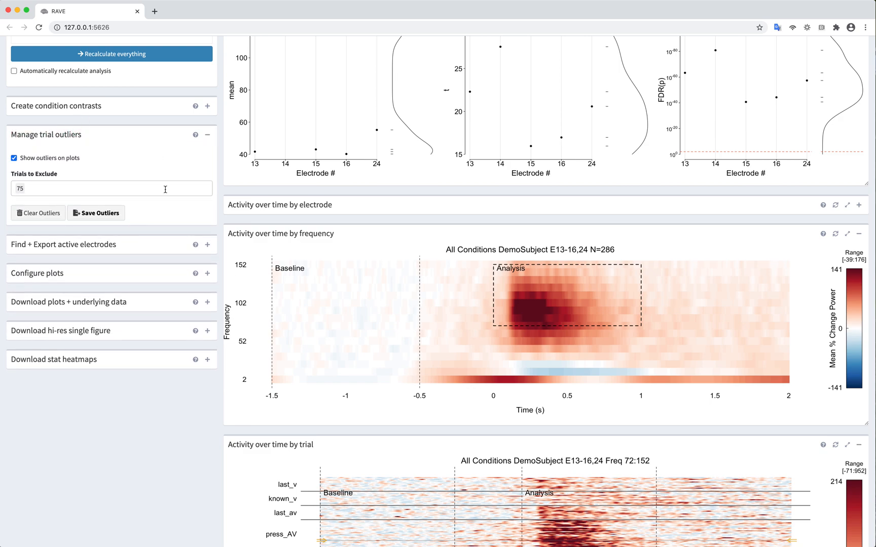
pyautogui.click(90, 213)
# - Add trial 210 to the Trials to Exclude
pyautogui.click(77, 189)
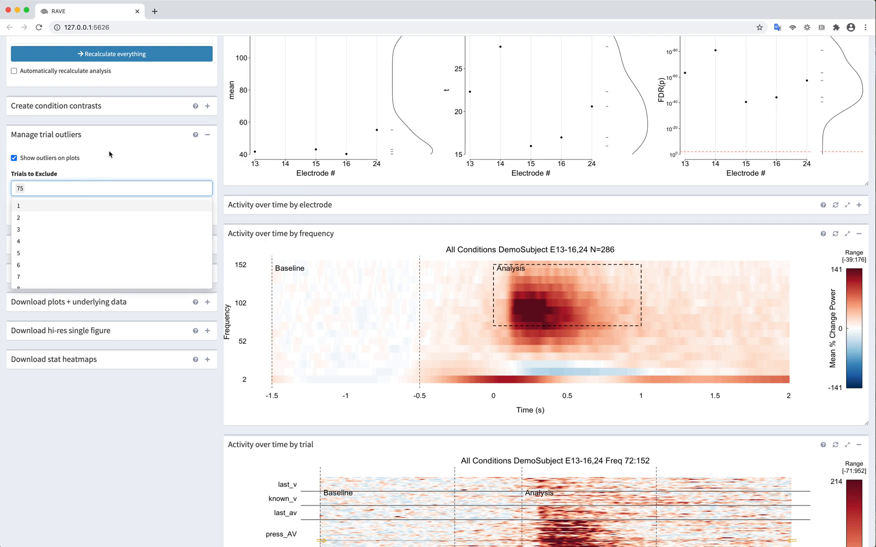
pyautogui.scroll(-8, 86, 239)
pyautogui.scroll(-20, 91, 238)
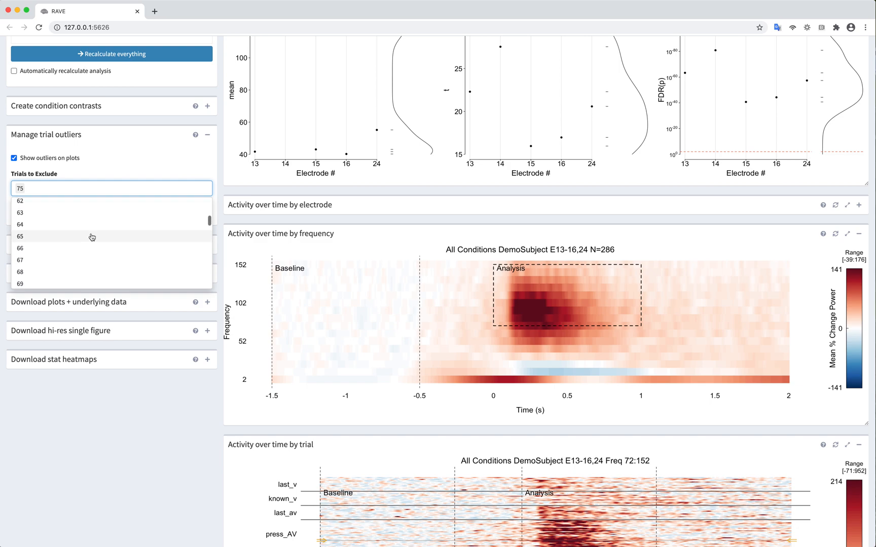
pyautogui.scroll(-20, 92, 238)
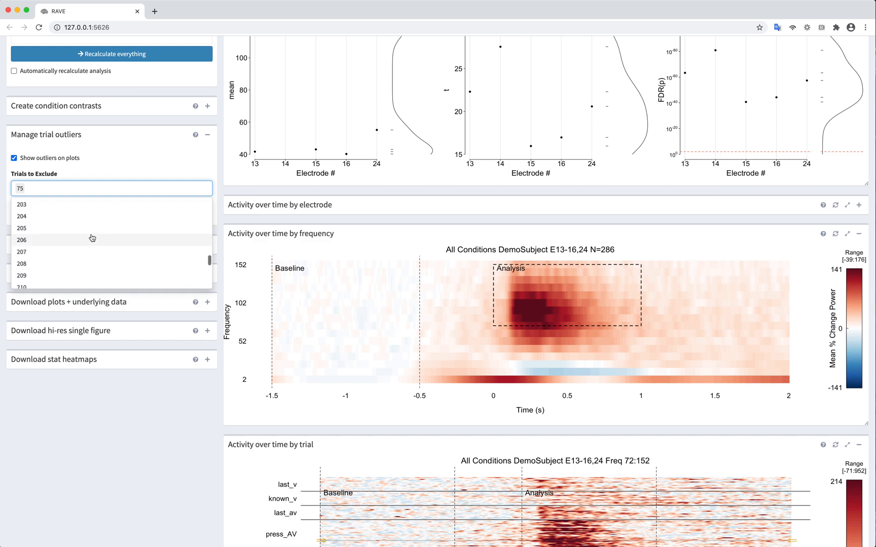
pyautogui.click(59, 270)
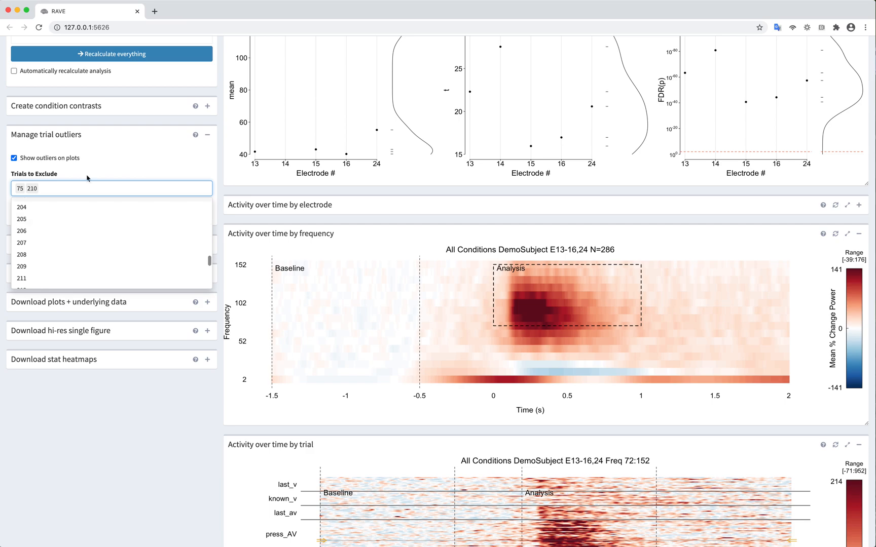
pyautogui.click(87, 180)
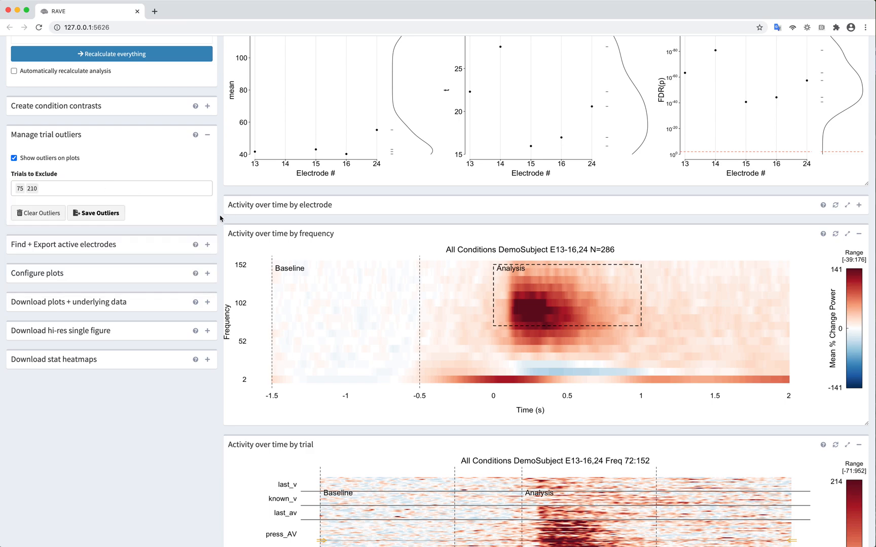
# - Recalculate the analysis and check the excluded trials in the Activity over time by trial and Windowed Avg plots
pyautogui.scroll(-5, 219, 219)
pyautogui.scroll(-5, 220, 219)
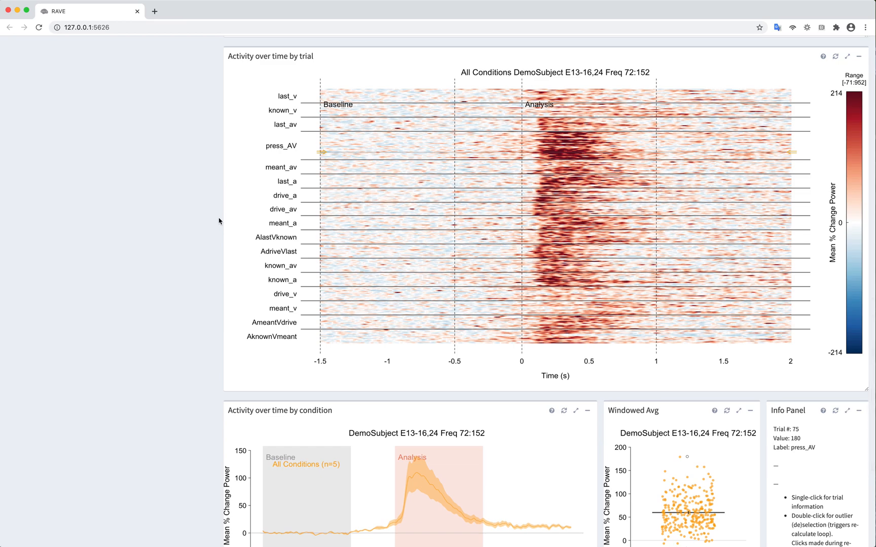
pyautogui.scroll(10, 213, 224)
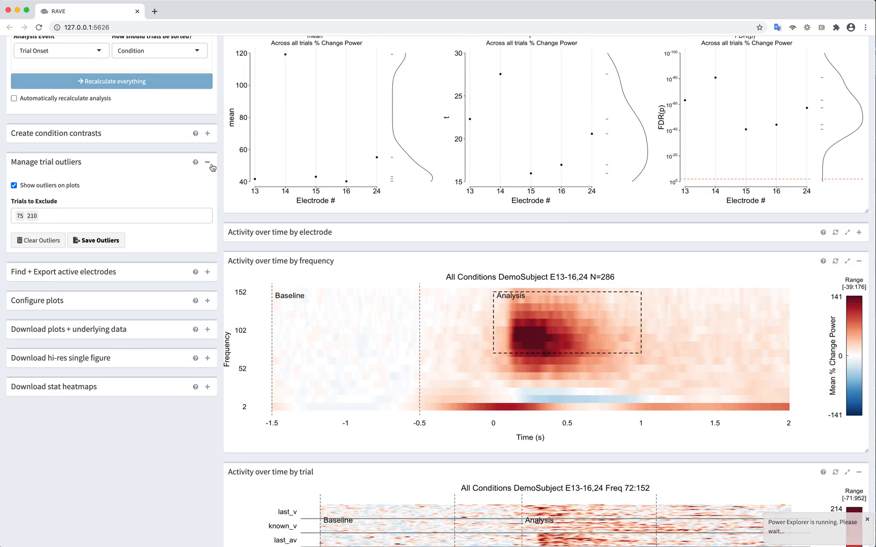
pyautogui.scroll(-8, 221, 169)
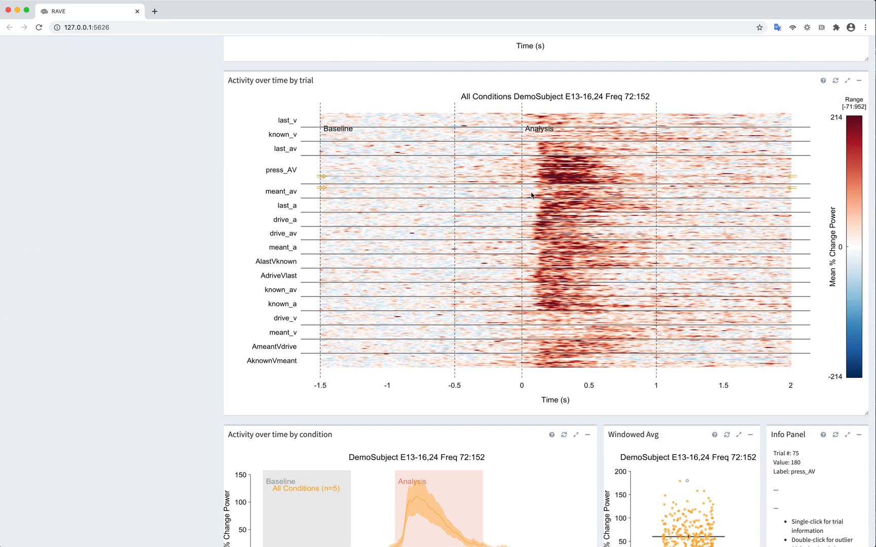
pyautogui.scroll(-3, 534, 197)
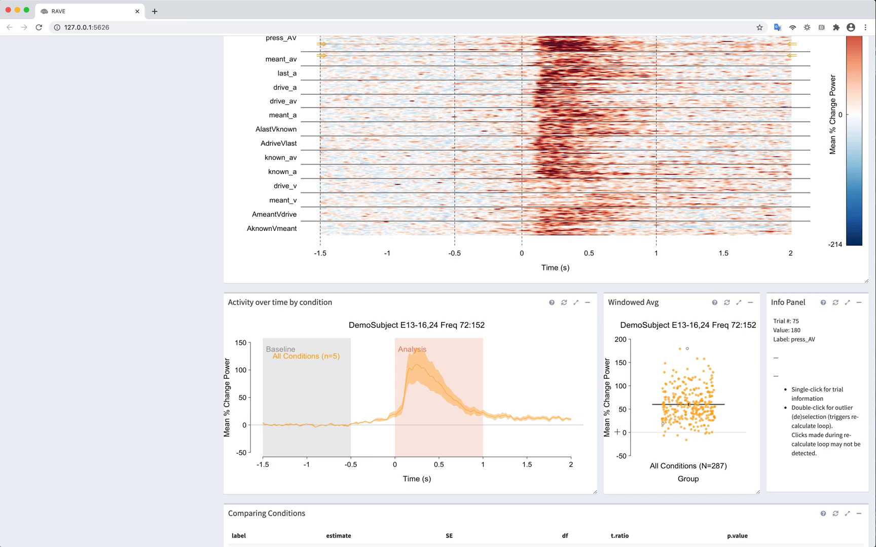
pyautogui.scroll(3, 253, 310)
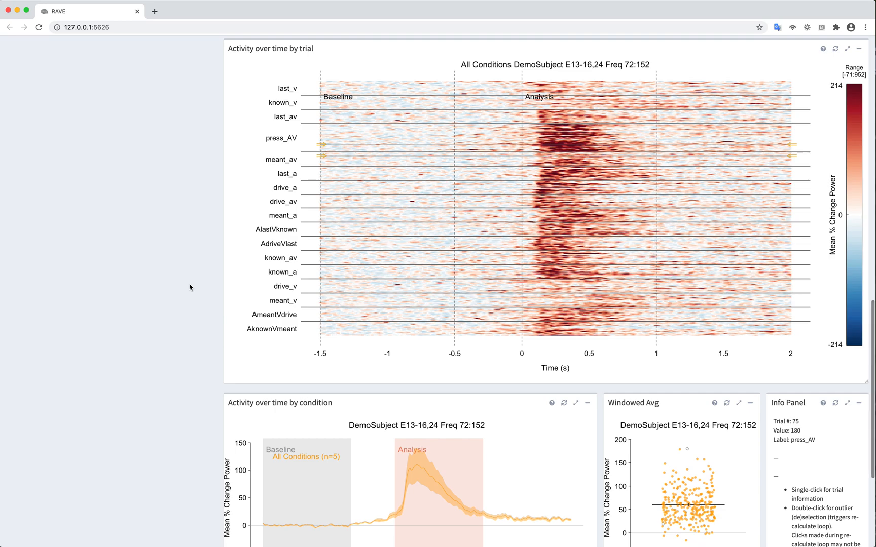
# - Clear all trials from the exclusion list, save the outliers and collapse the Manage trial outliers section
pyautogui.scroll(3, 190, 287)
pyautogui.scroll(2, 190, 278)
pyautogui.scroll(5, 206, 281)
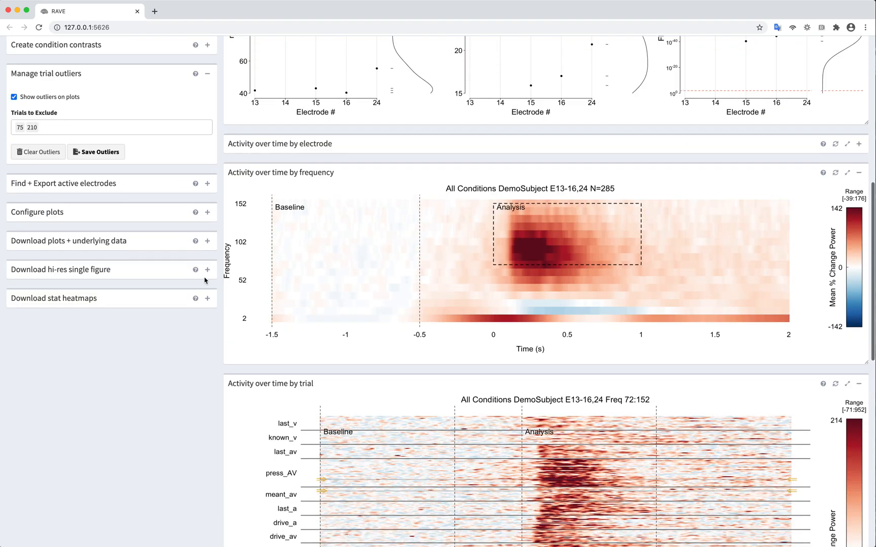
pyautogui.scroll(2, 206, 280)
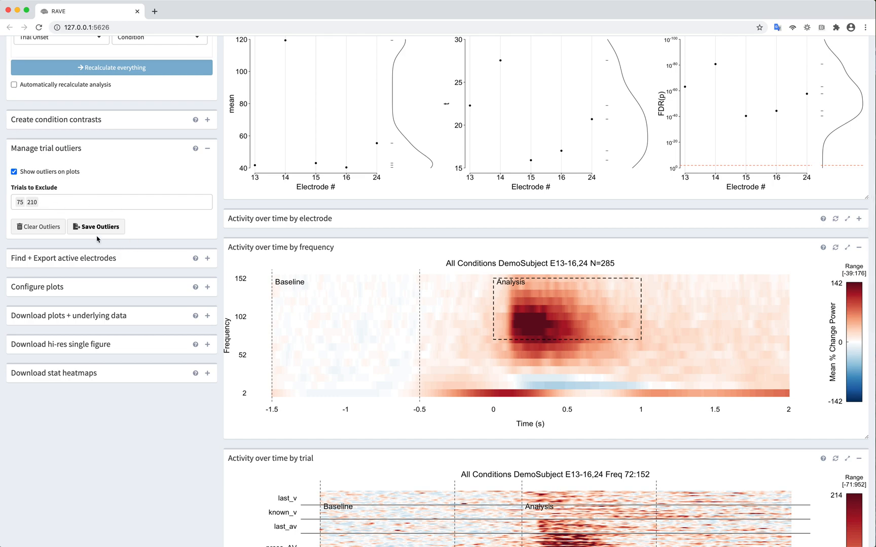
pyautogui.click(39, 227)
pyautogui.click(101, 229)
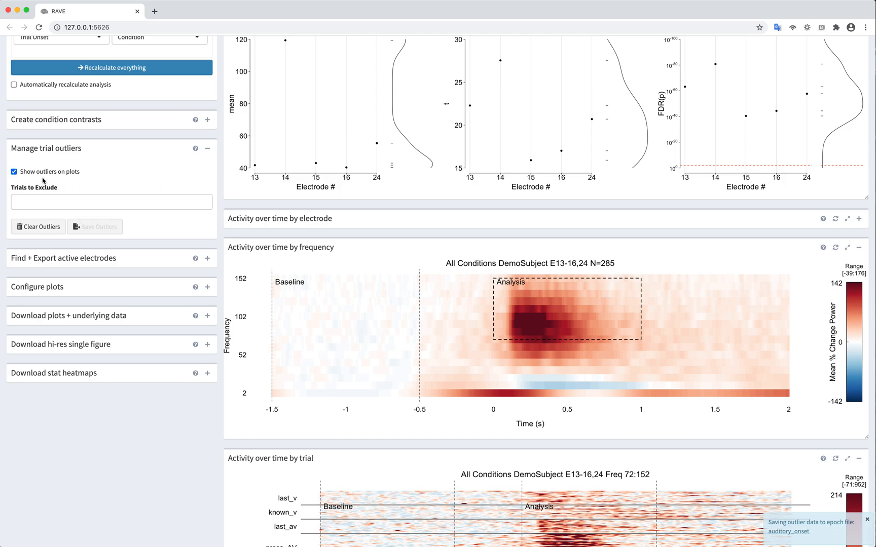
pyautogui.click(208, 148)
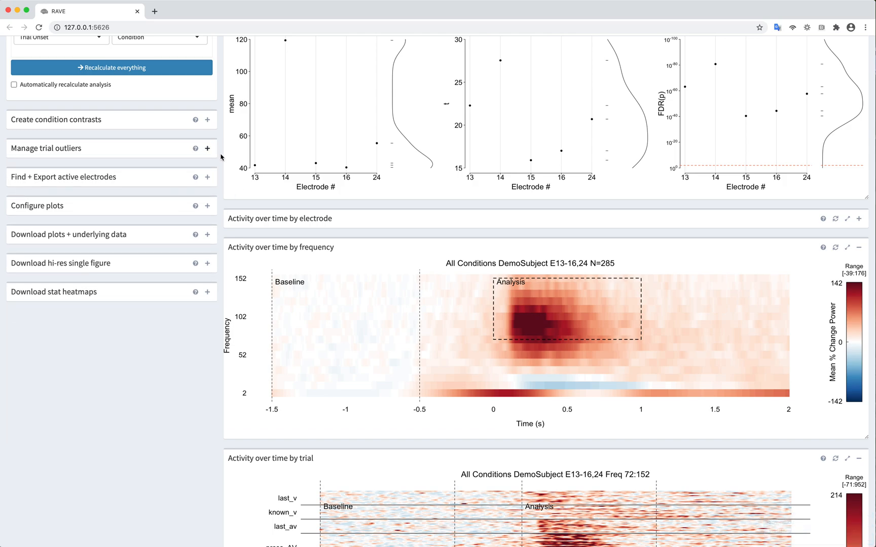
# - Recalculate the analysis and check the trial, condition and Windowed Avg plots with all trials included
pyautogui.scroll(-10, 215, 156)
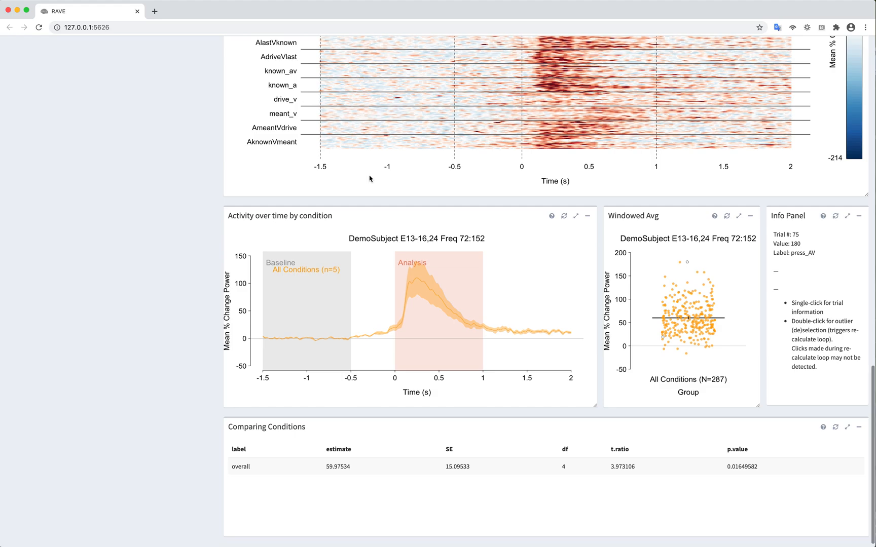
pyautogui.scroll(12, 126, 194)
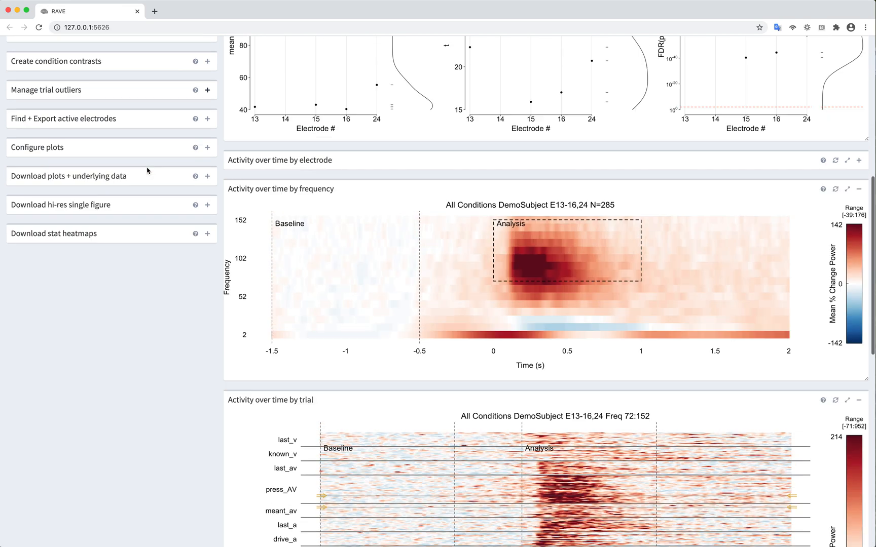
pyautogui.click(124, 147)
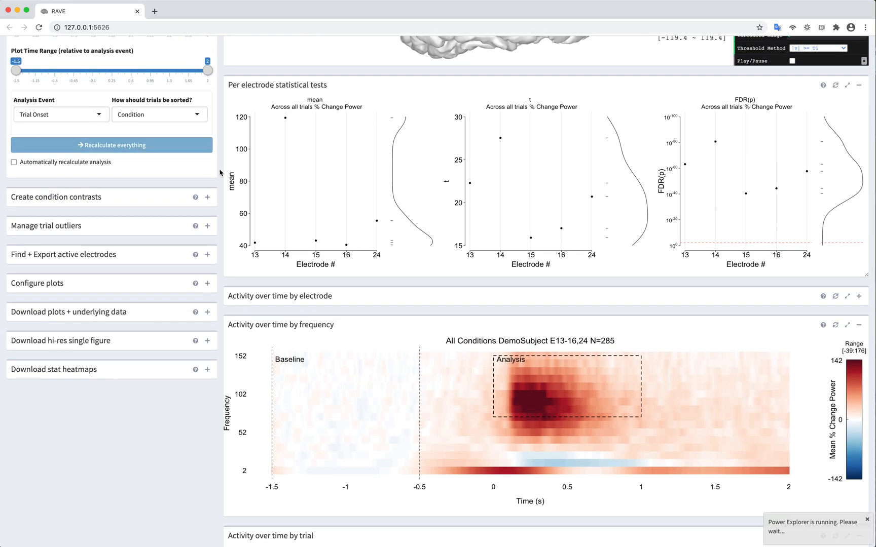
pyautogui.scroll(1, 220, 172)
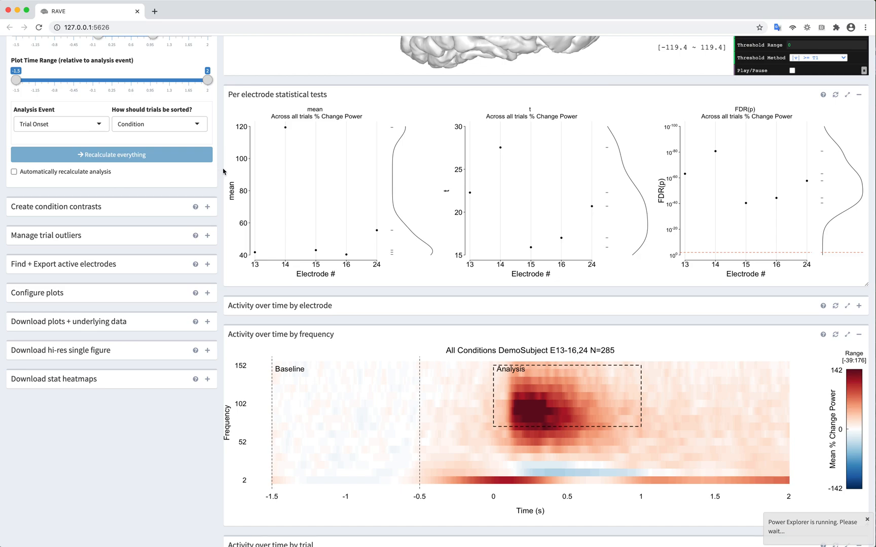
pyautogui.scroll(-3, 221, 171)
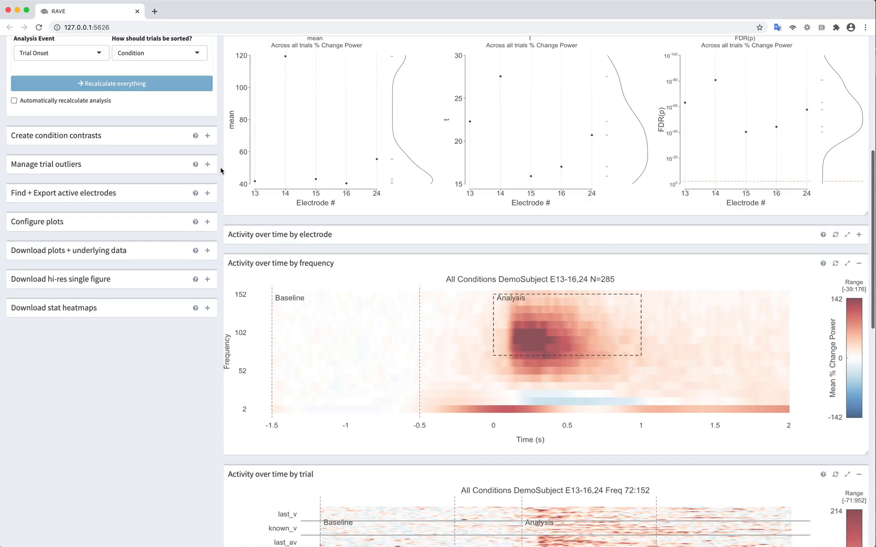
pyautogui.scroll(-15, 221, 171)
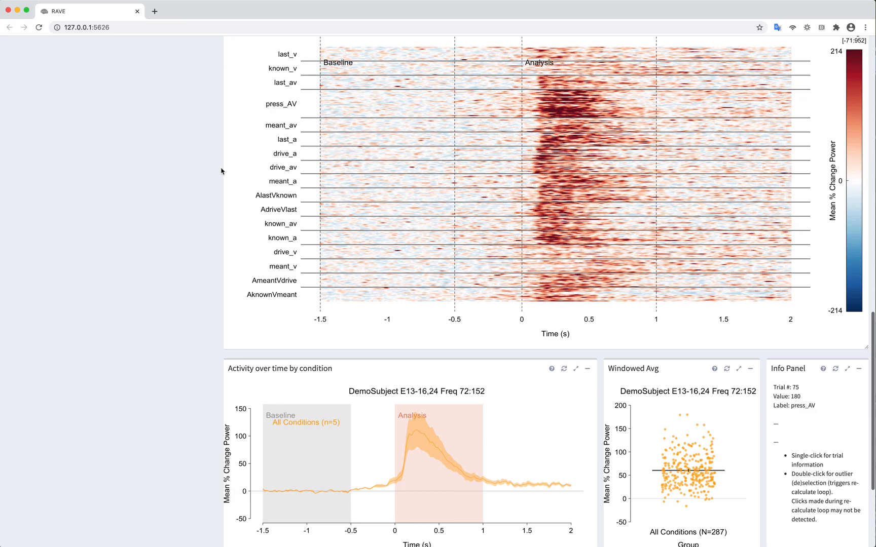
pyautogui.scroll(-6, 221, 171)
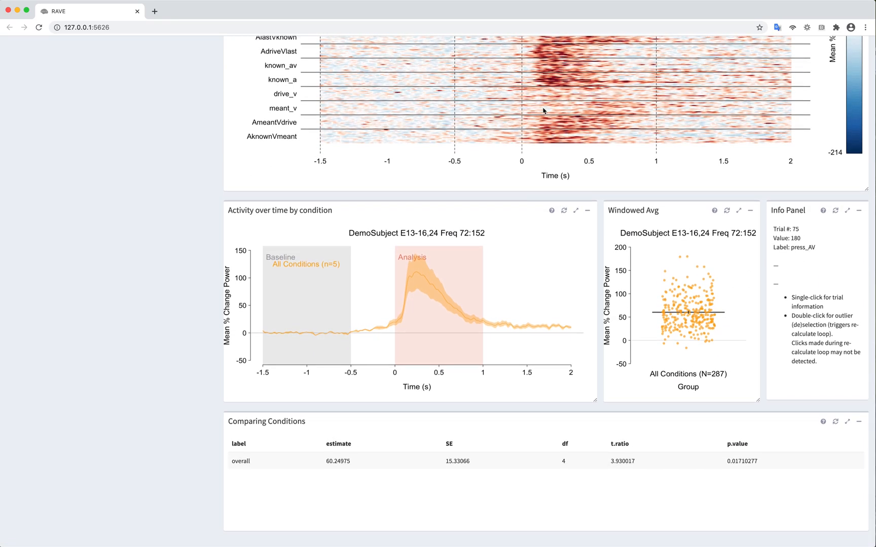
pyautogui.scroll(4, 538, 109)
pyautogui.scroll(-4, 562, 133)
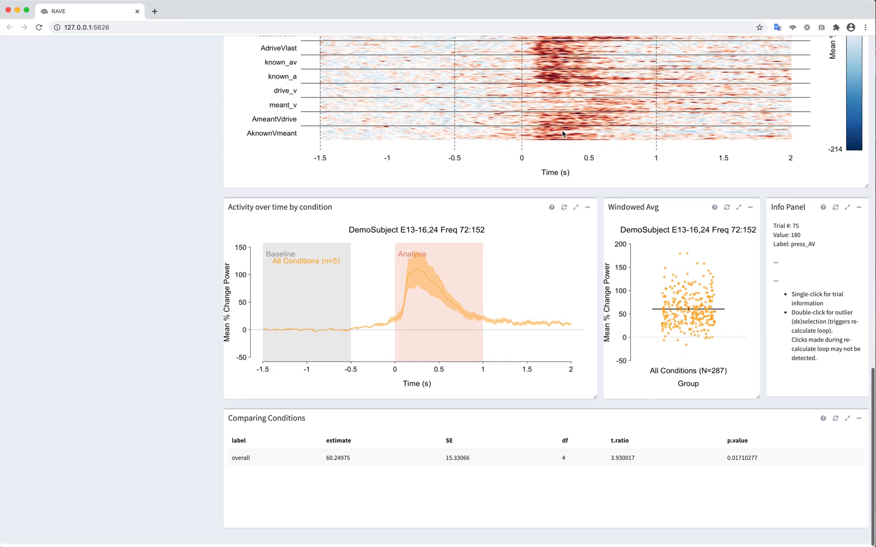
# - Examine the overall row of the Comparing Conditions table, including its estimate and degrees of freedom
pyautogui.moveTo(228, 420); pyautogui.dragTo(333, 438)
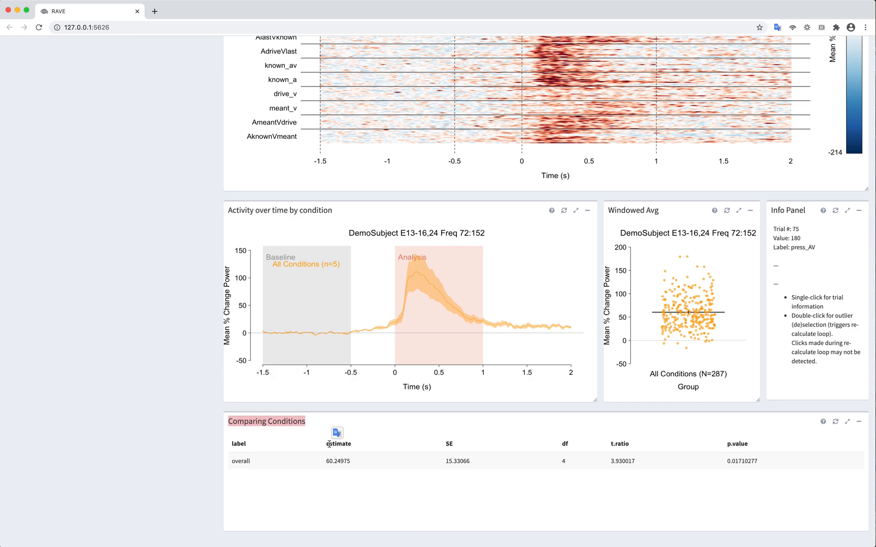
pyautogui.click(181, 421)
pyautogui.doubleClick(243, 460)
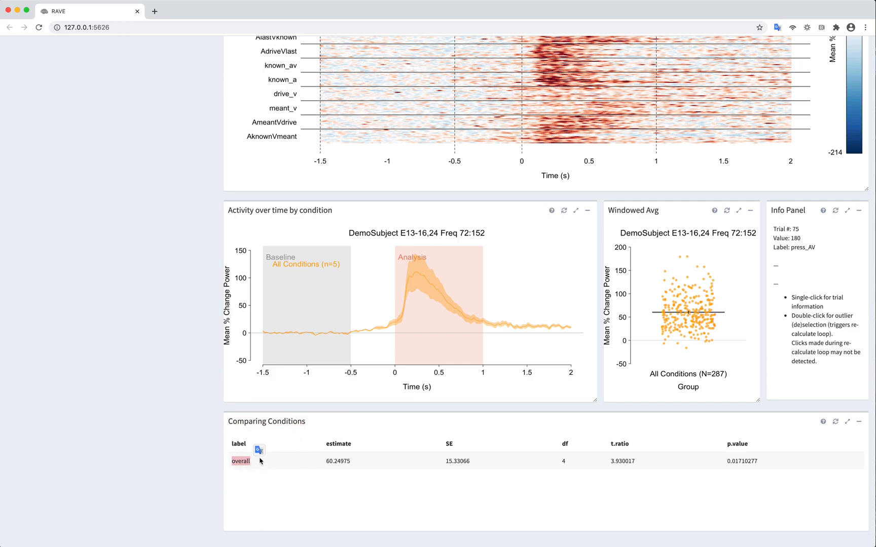
pyautogui.click(355, 463)
pyautogui.moveTo(241, 461); pyautogui.dragTo(220, 461)
pyautogui.click(275, 468)
pyautogui.moveTo(325, 462); pyautogui.dragTo(361, 463)
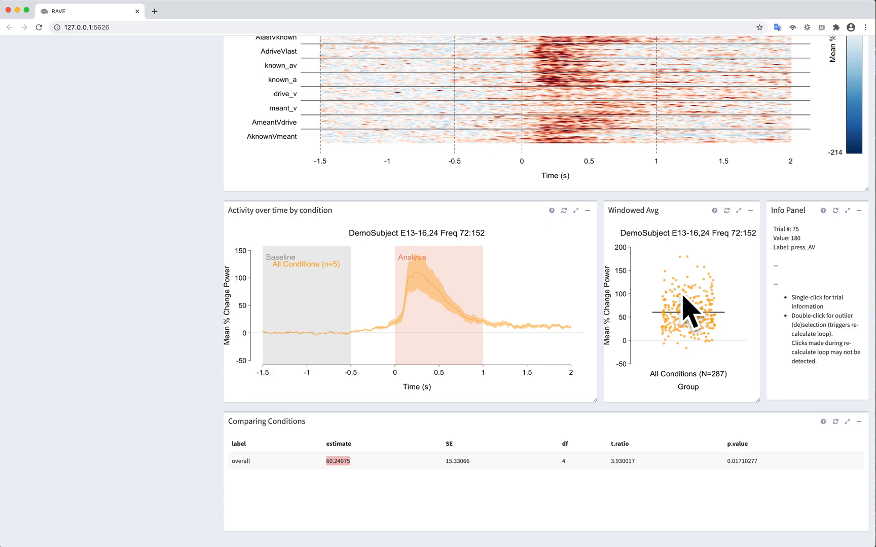
pyautogui.doubleClick(563, 461)
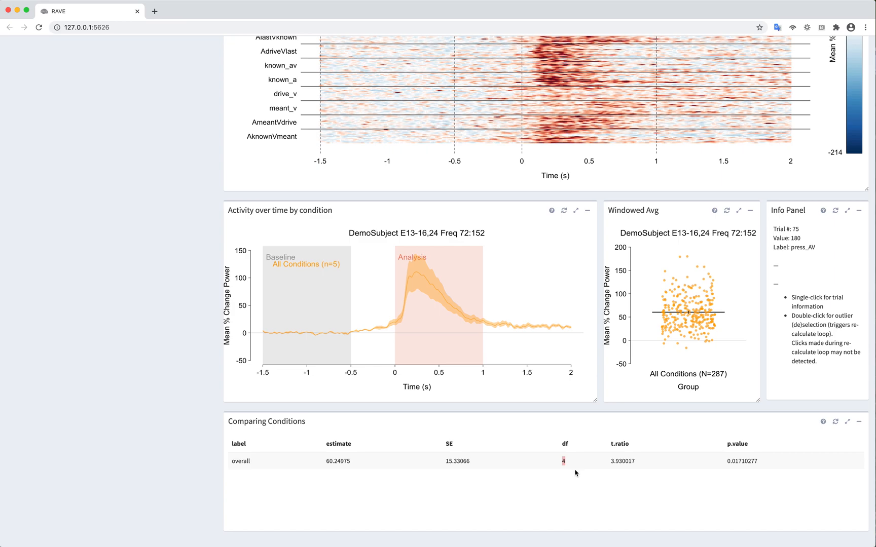
# - Expand the Create condition contrasts section
pyautogui.scroll(5, 200, 396)
pyautogui.scroll(15, 201, 398)
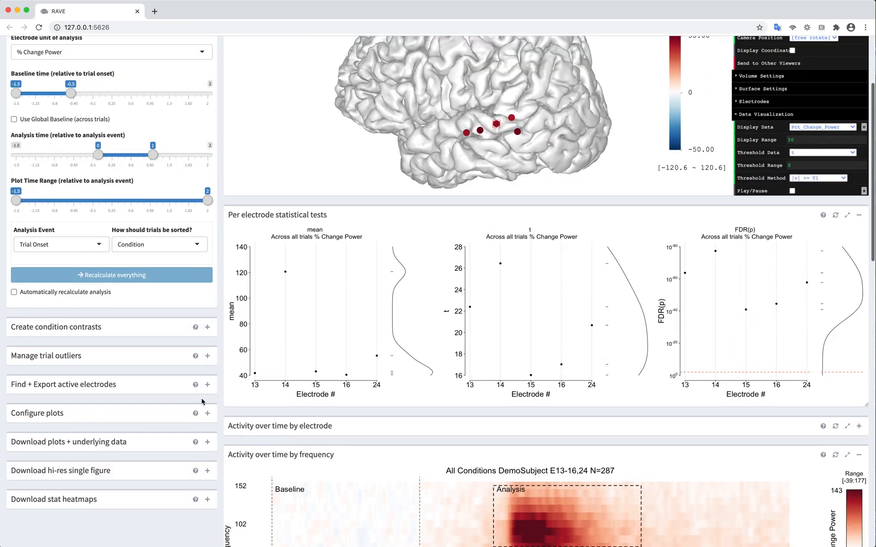
pyautogui.moveTo(116, 332); pyautogui.dragTo(8, 330)
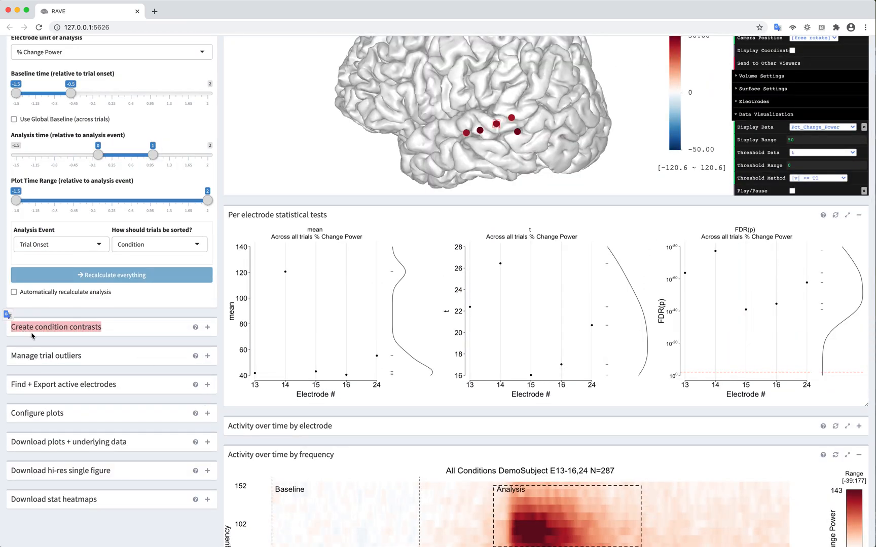
pyautogui.click(119, 332)
pyautogui.click(207, 326)
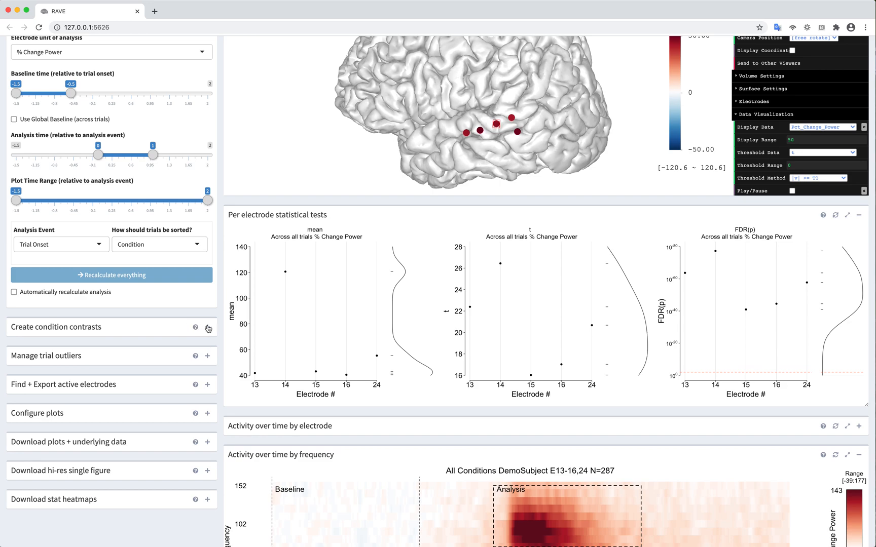
pyautogui.scroll(-3, 218, 320)
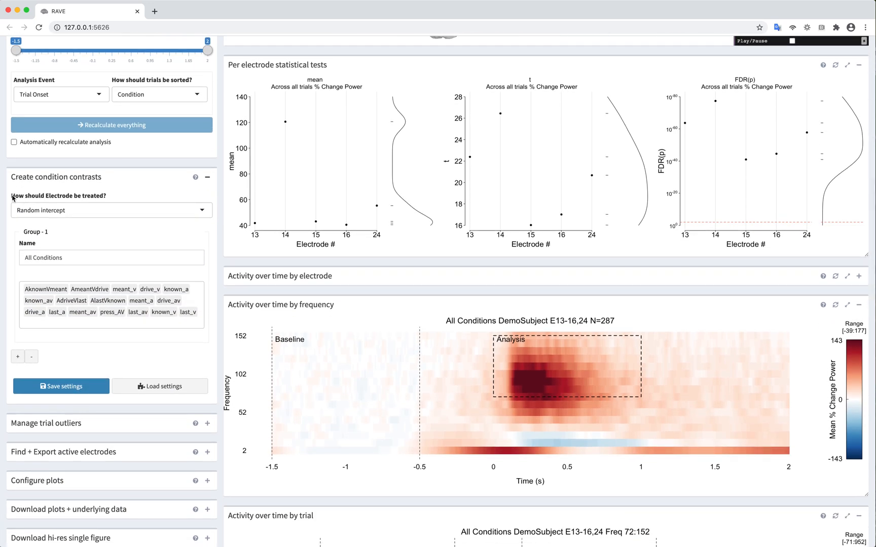
# - Set the electrode treatment to Contrasts per electrode and recalculate the analysis
pyautogui.moveTo(13, 198); pyautogui.dragTo(121, 200)
pyautogui.click(114, 200)
pyautogui.scroll(-1, 126, 198)
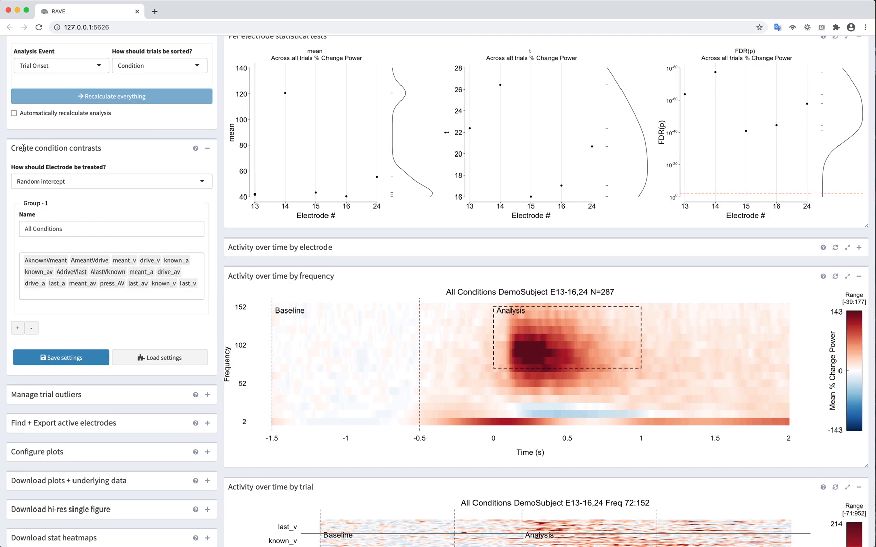
pyautogui.click(62, 183)
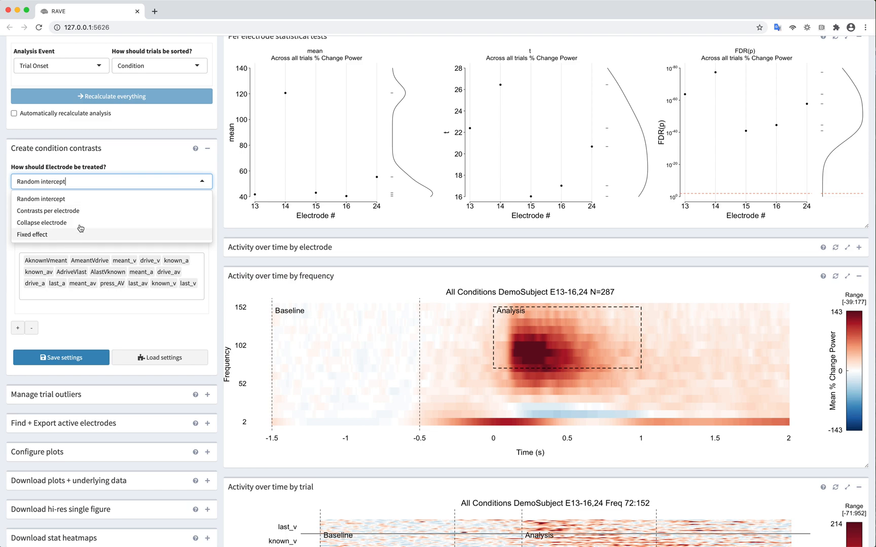
pyautogui.click(40, 214)
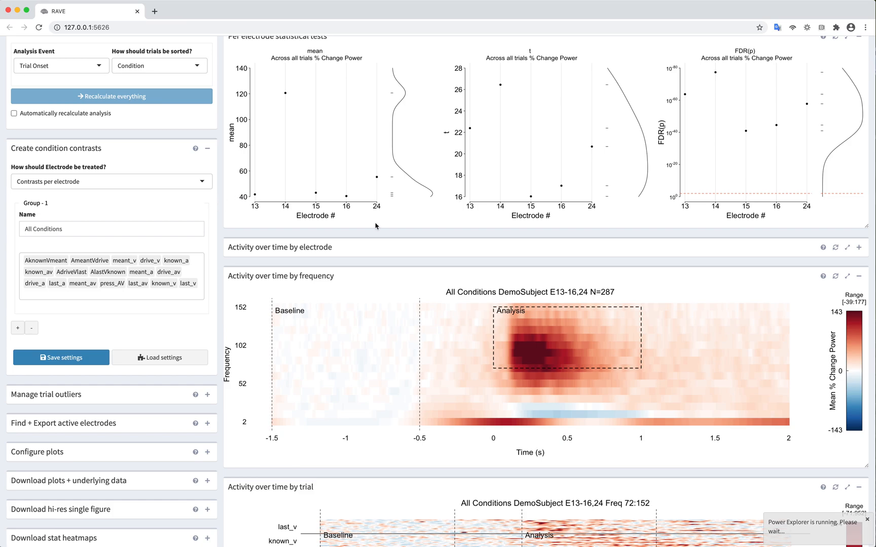
# - Collapse the Activity over time by frequency, Per electrode statistical tests and Activity over time by trial plots
pyautogui.click(858, 277)
pyautogui.scroll(5, 858, 203)
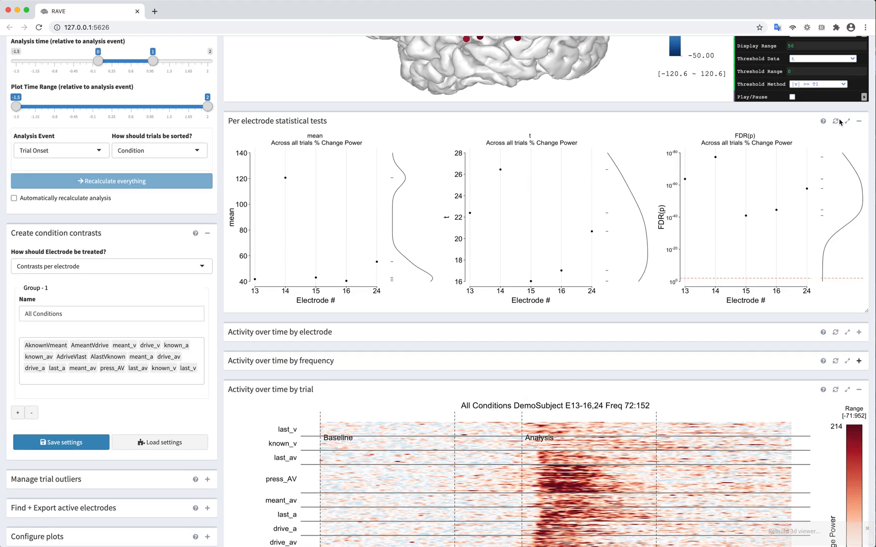
pyautogui.click(858, 154)
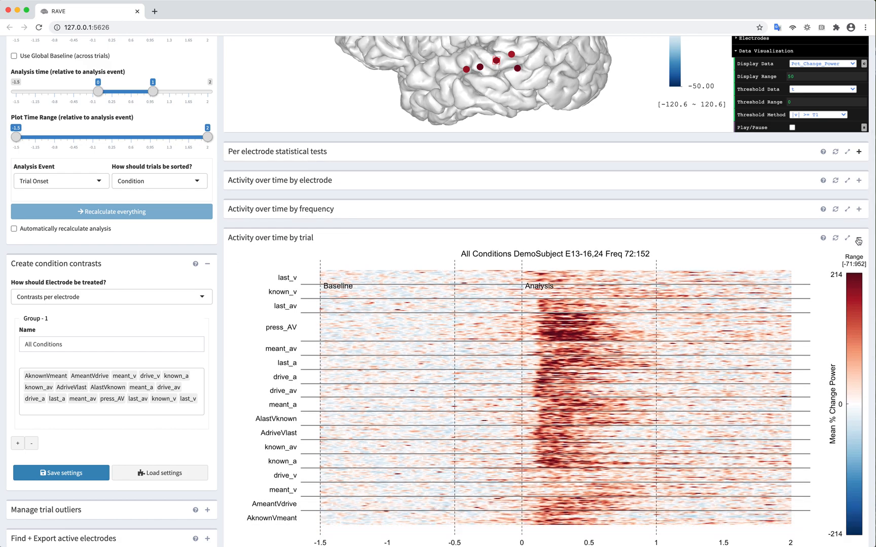
pyautogui.click(858, 241)
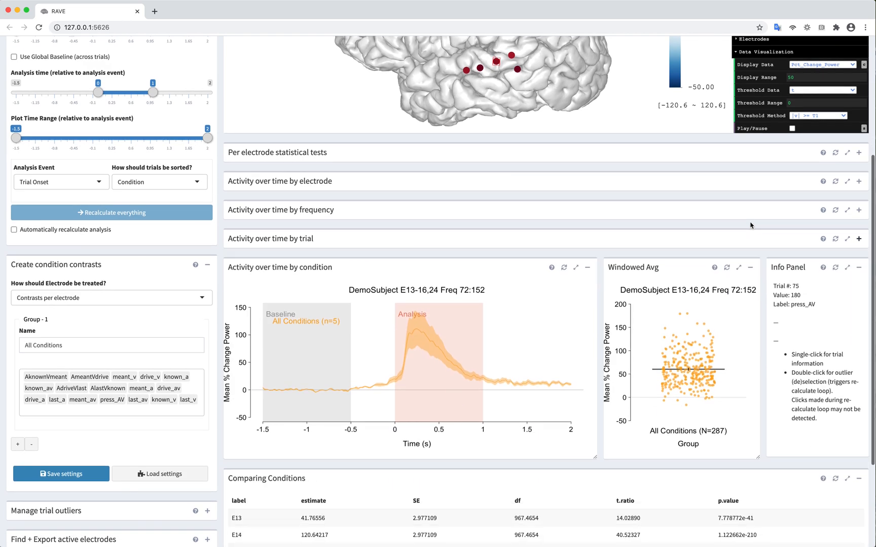
# - Examine the estimates and p-values of the individual electrodes in the Comparing Conditions table
pyautogui.scroll(-3, 710, 209)
pyautogui.scroll(-2, 708, 205)
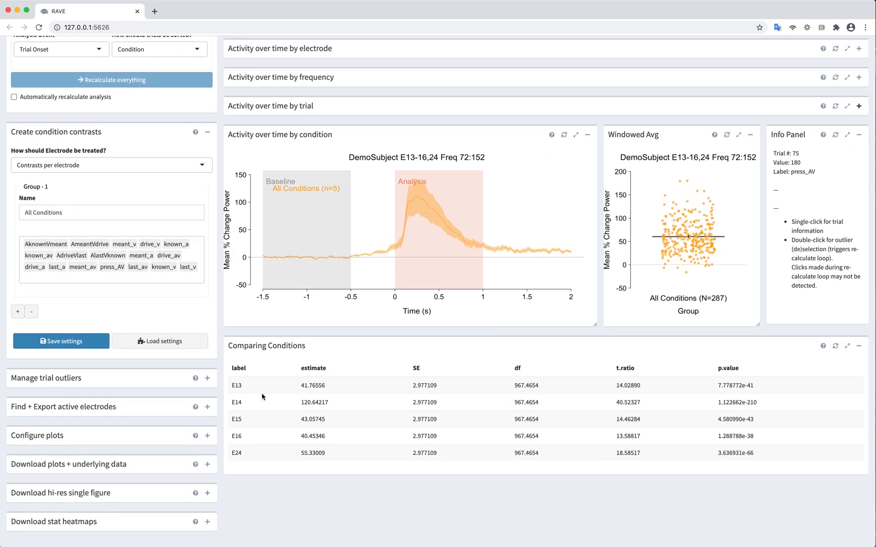
pyautogui.moveTo(232, 385); pyautogui.dragTo(332, 389)
pyautogui.click(329, 395)
pyautogui.moveTo(713, 388); pyautogui.dragTo(701, 406)
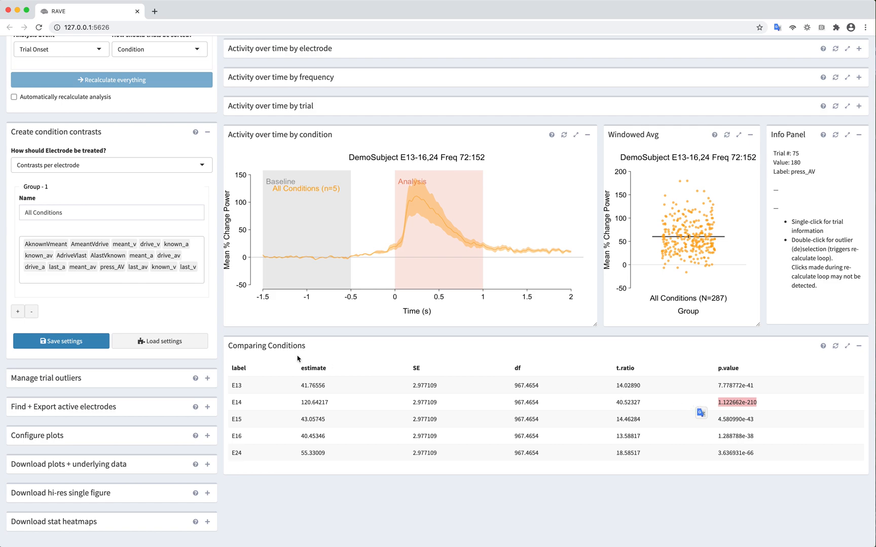
# - Set the electrode treatment to Collapse electrode, recalculate, and check the degrees of freedom in the Comparing Conditions table
pyautogui.scroll(3, 223, 332)
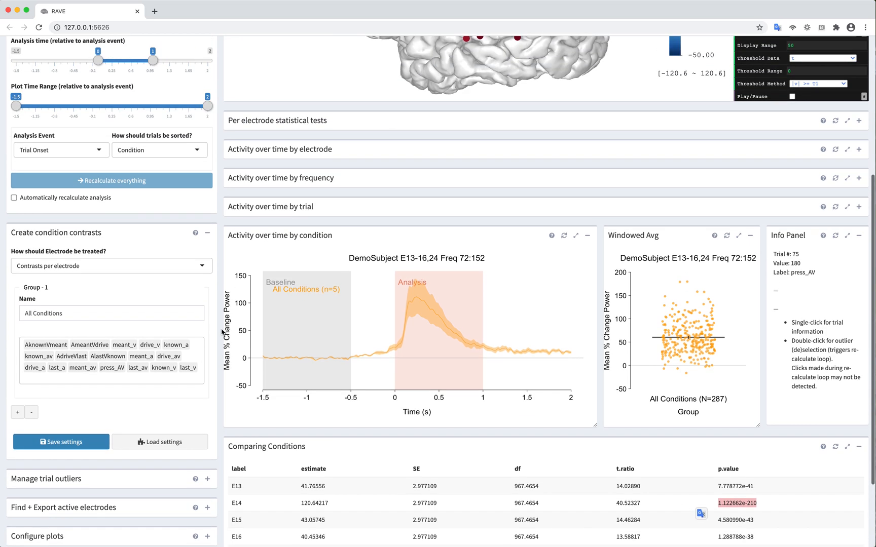
pyautogui.click(65, 265)
pyautogui.click(49, 307)
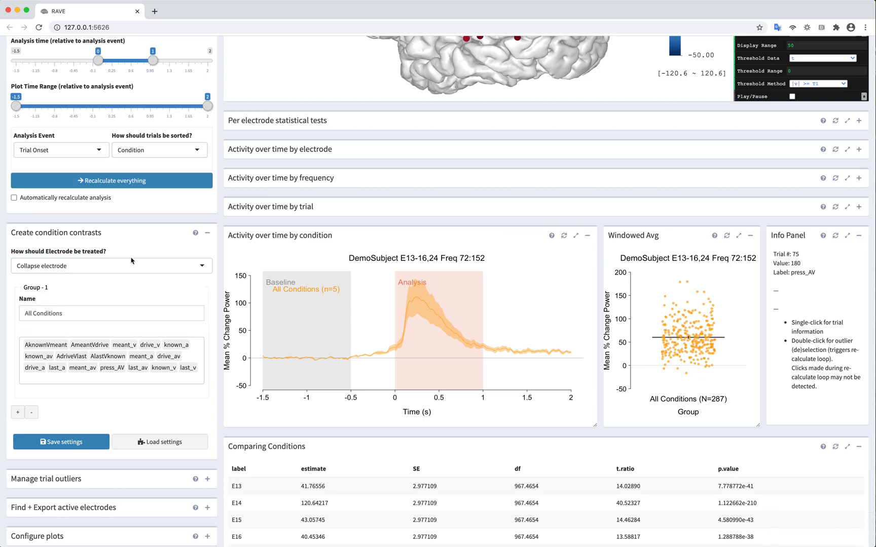
pyautogui.click(128, 182)
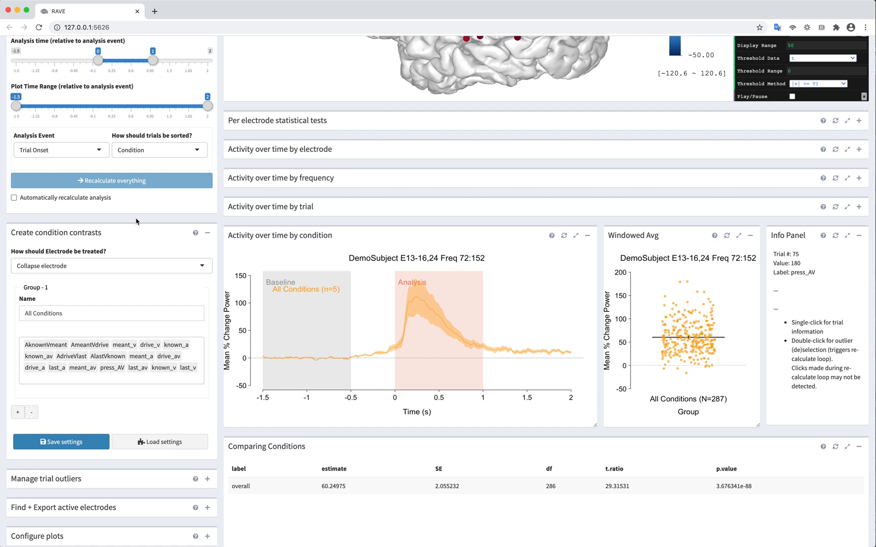
pyautogui.scroll(-2, 220, 233)
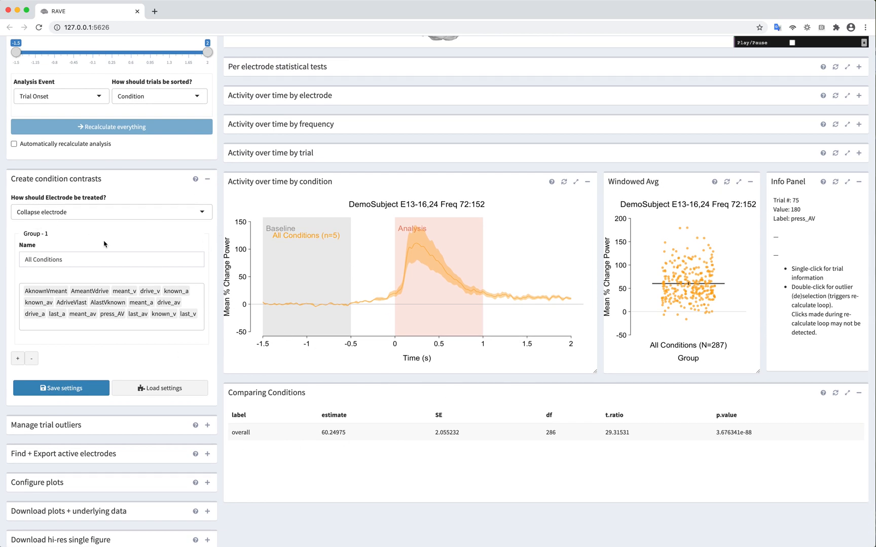
pyautogui.doubleClick(546, 434)
# - Set the electrode treatment to Fixed effect, recalculate, and review the electrode and pairwise rows in Comparing Conditions
pyautogui.click(75, 212)
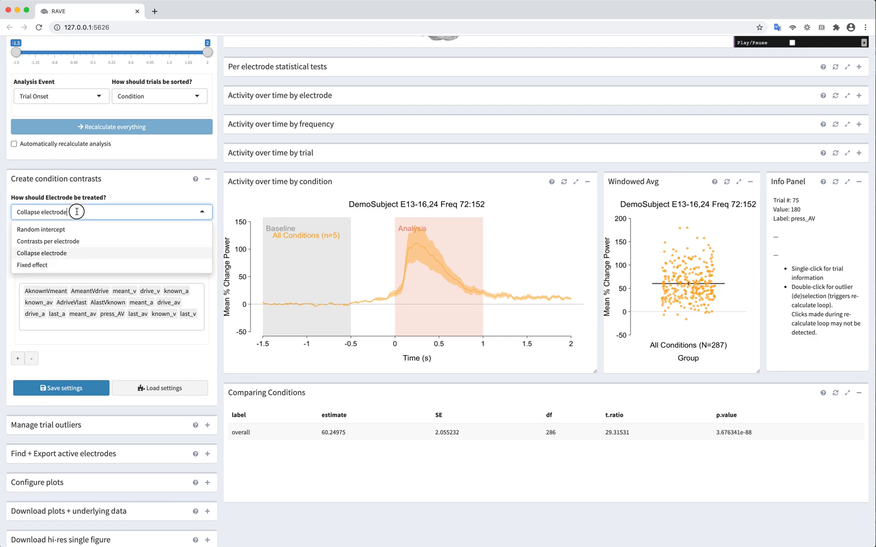
pyautogui.click(35, 265)
pyautogui.click(120, 127)
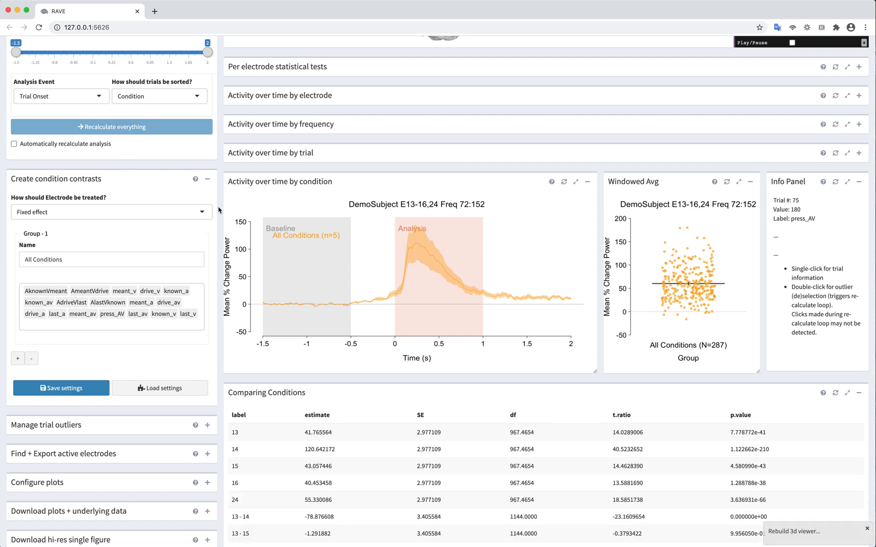
pyautogui.scroll(-2, 218, 211)
pyautogui.scroll(-4, 219, 211)
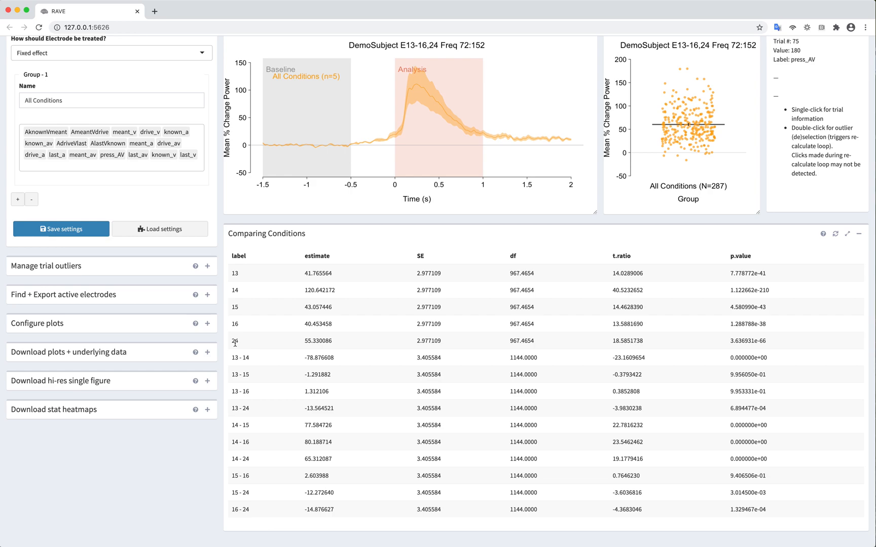
# - Examine the single-electrode estimates and the pairwise electrode differences listed in the Comparing Conditions table
pyautogui.moveTo(234, 343); pyautogui.dragTo(336, 254)
pyautogui.click(333, 291)
pyautogui.moveTo(232, 357); pyautogui.dragTo(409, 507)
pyautogui.click(381, 491)
# - Rename condition Group 1 to AO and remove all of its assigned conditions
pyautogui.scroll(5, 251, 320)
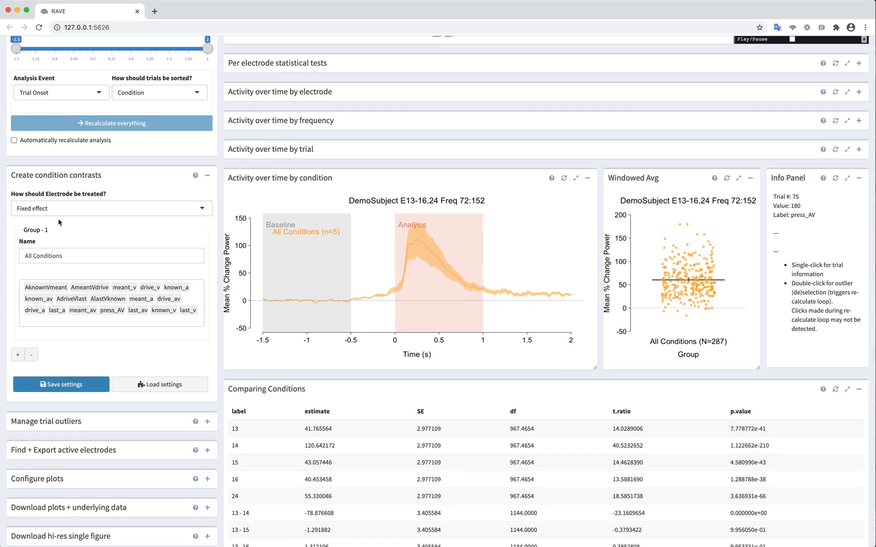
pyautogui.tripleClick(101, 256)
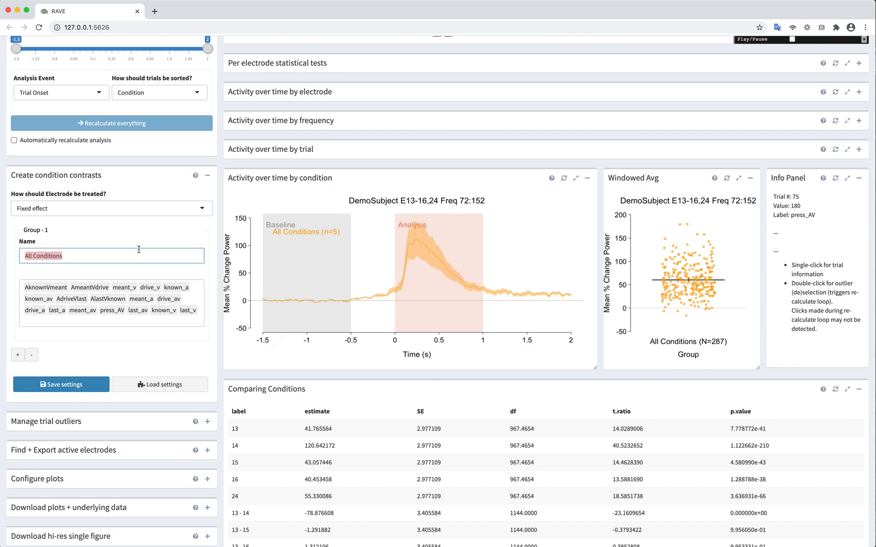
pyautogui.write('AO')
pyautogui.click(80, 321)
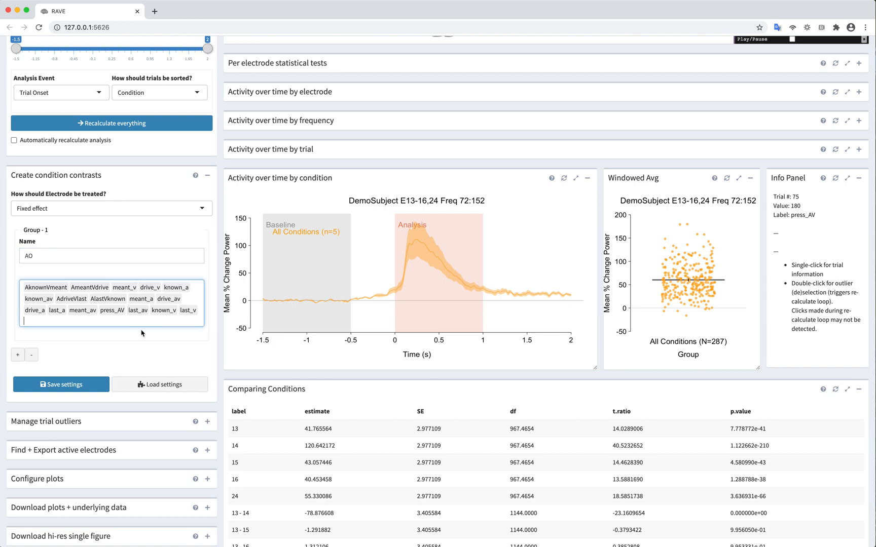
pyautogui.press('BackSpace')
pyautogui.press('BackSpace')
pyautogui.press('BackSpace')
pyautogui.press('BackSpace')
pyautogui.press('BackSpace')
pyautogui.press('BackSpace')
pyautogui.press('BackSpace')
pyautogui.press('BackSpace')
pyautogui.press('BackSpace')
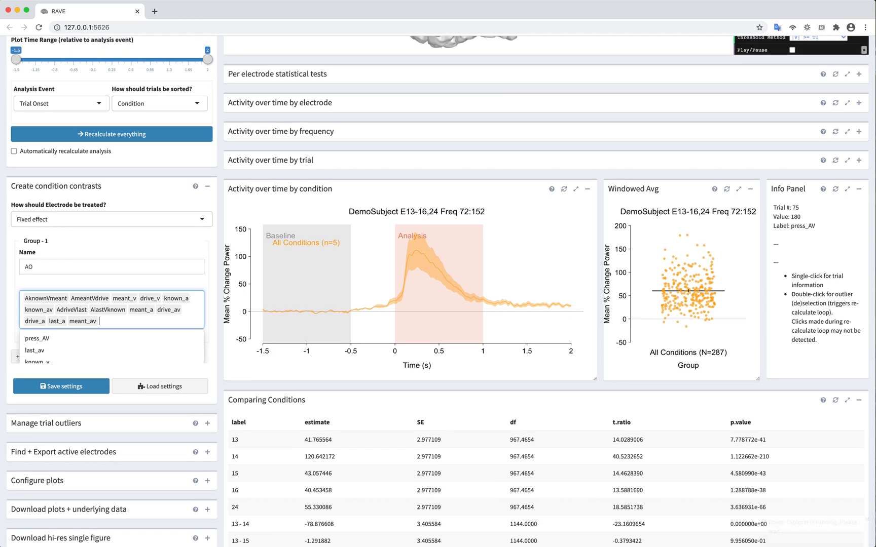
pyautogui.press('BackSpace')
pyautogui.press('BackSpace')
pyautogui.press('BackSpace')
pyautogui.press('BackSpace')
pyautogui.press('BackSpace')
pyautogui.press('BackSpace')
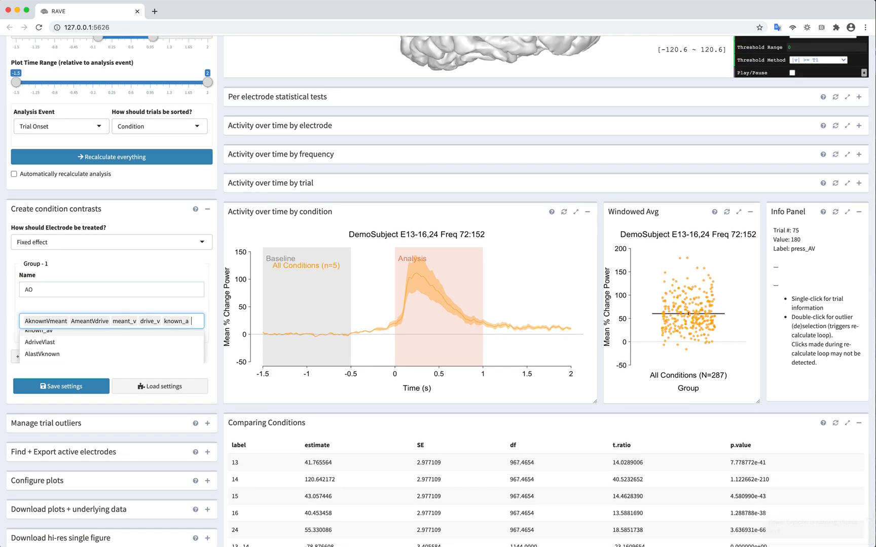
pyautogui.press('BackSpace')
pyautogui.press('BackSpace')
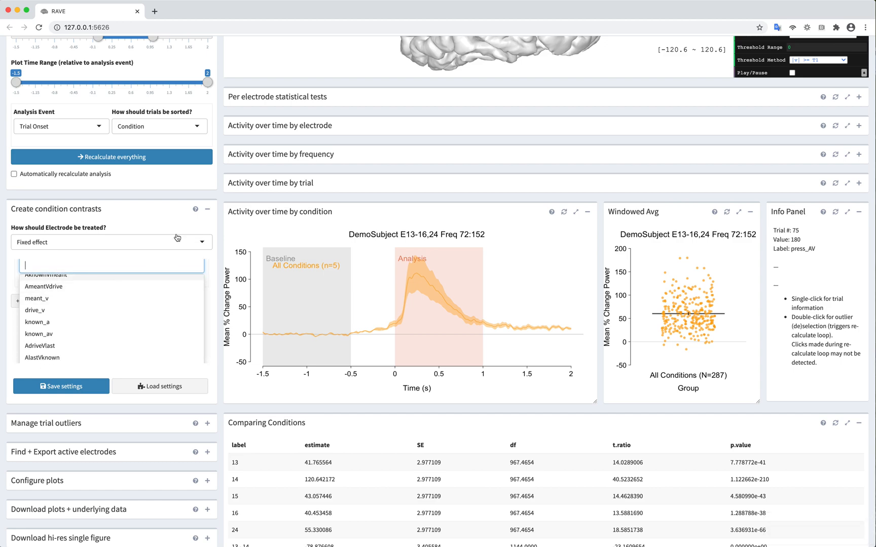
# - Assign the conditions known_a, drive_a, meant_a and last_a to the AO group
pyautogui.click(141, 322)
pyautogui.scroll(-3, 127, 309)
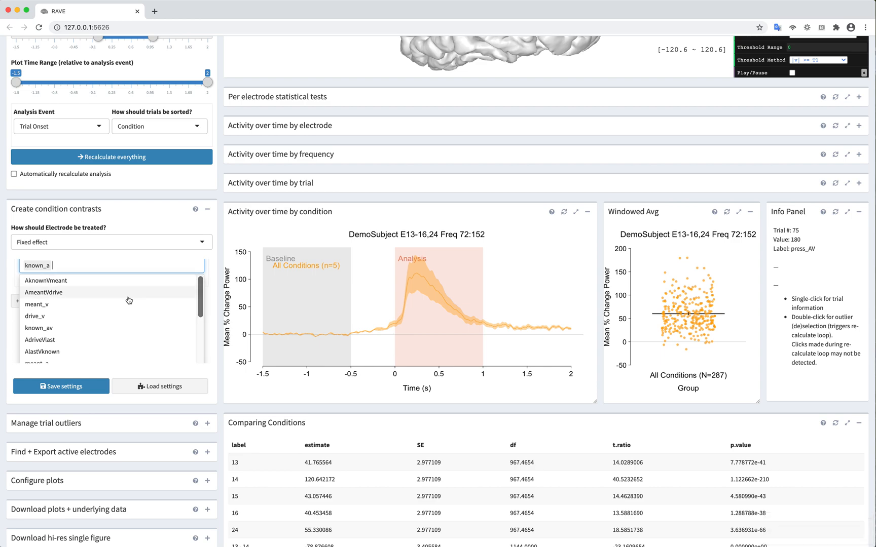
pyautogui.click(109, 325)
pyautogui.click(111, 317)
pyautogui.click(110, 325)
pyautogui.click(137, 247)
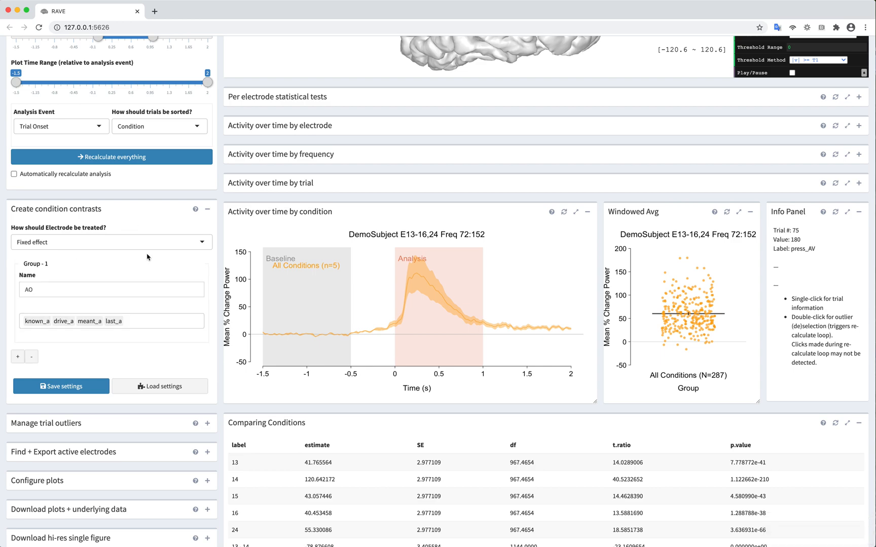
# - Add a second condition group and name it VO
pyautogui.click(17, 357)
pyautogui.click(61, 290)
pyautogui.write('VO')
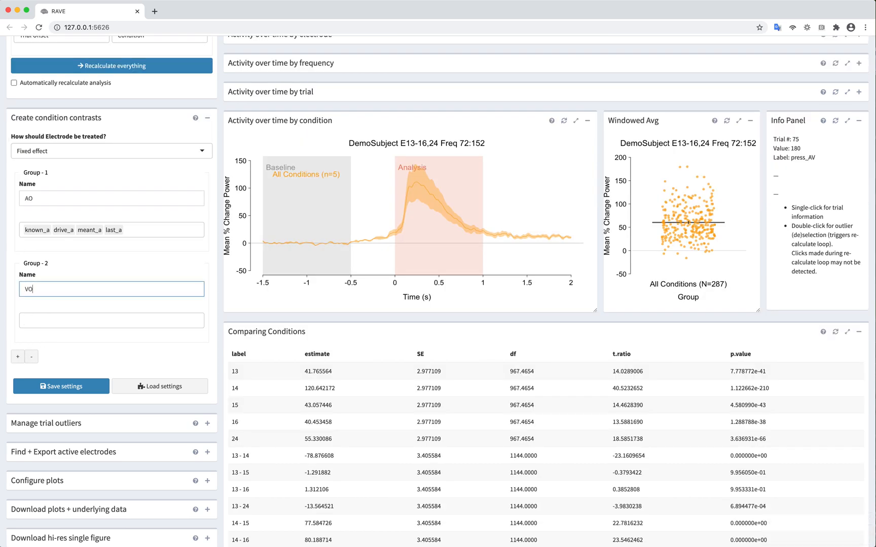
# - Assign the conditions last_v, meant_v, drive_v and known_v to the VO group
pyautogui.click(65, 321)
pyautogui.write('last')
pyautogui.press('Return')
pyautogui.write('-')
pyautogui.press('BackSpace')
pyautogui.write('_v')
pyautogui.press('Return')
pyautogui.write('_v _')
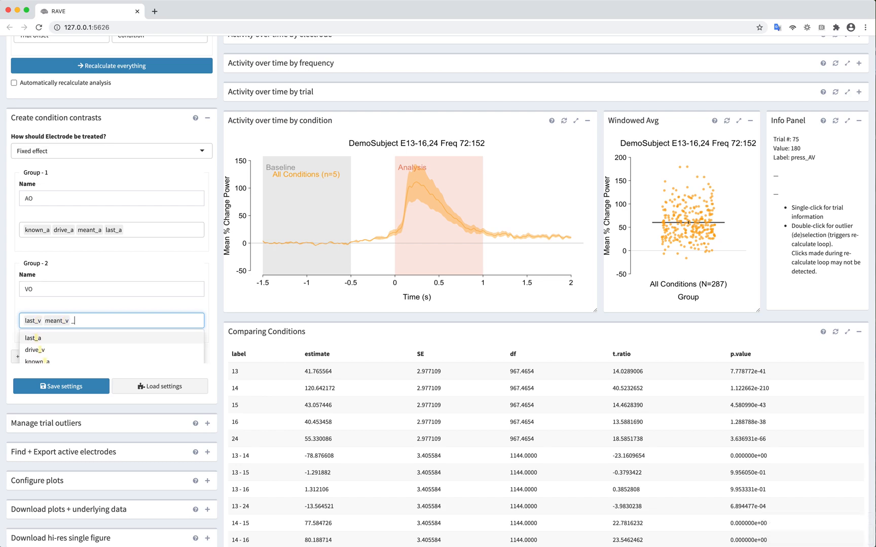
pyautogui.press('Return')
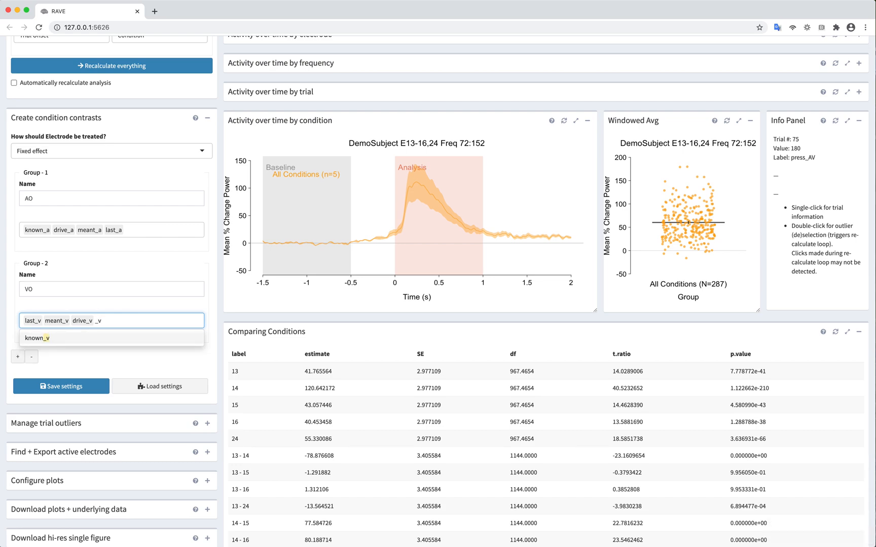
pyautogui.press('Return')
pyautogui.click(164, 273)
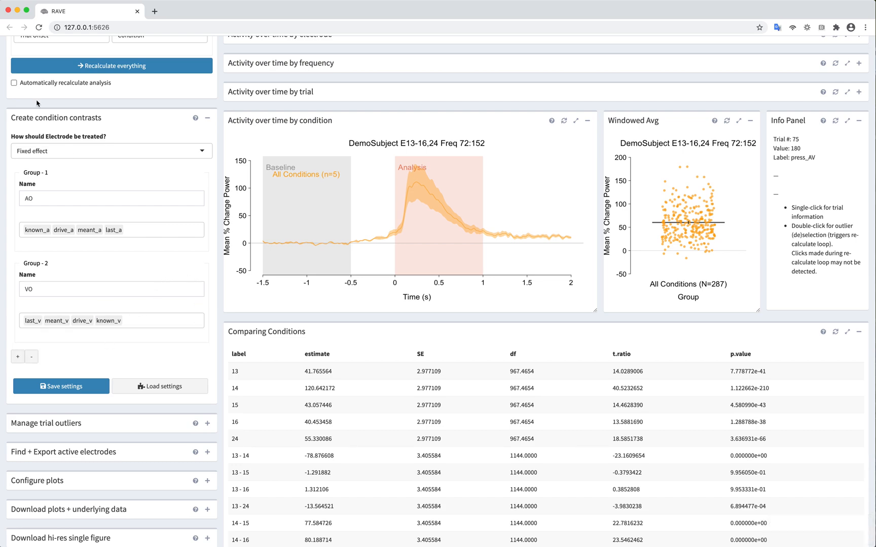
# - Save the analysis settings under the name AO_vs_VO
pyautogui.click(42, 388)
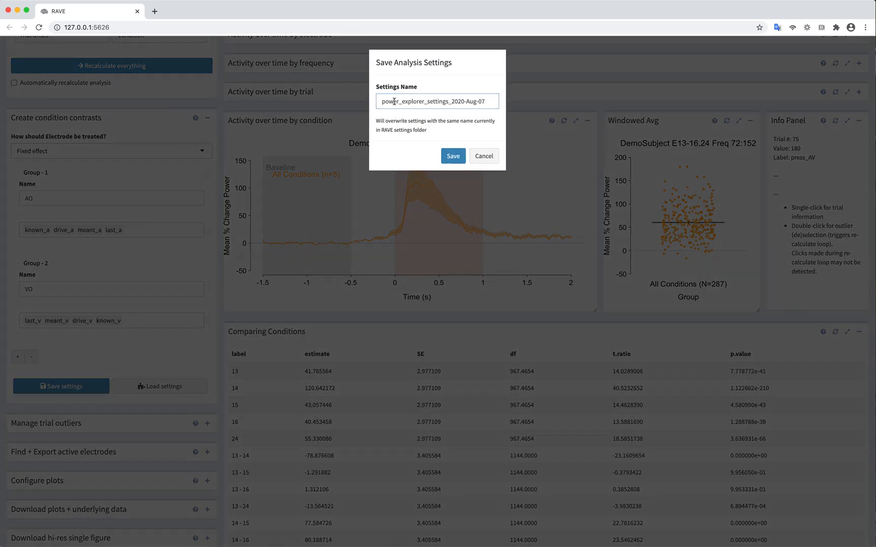
pyautogui.tripleClick(395, 102)
pyautogui.write('AO_vs_VO')
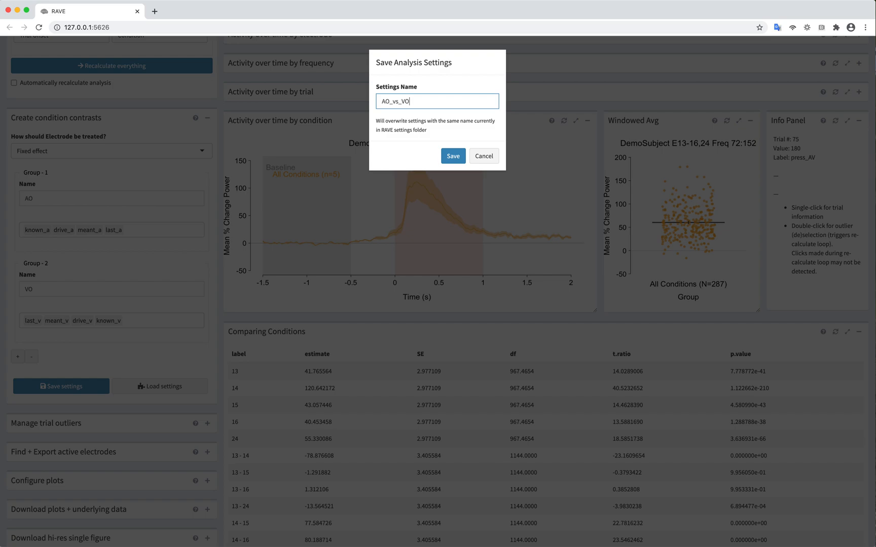
pyautogui.click(452, 156)
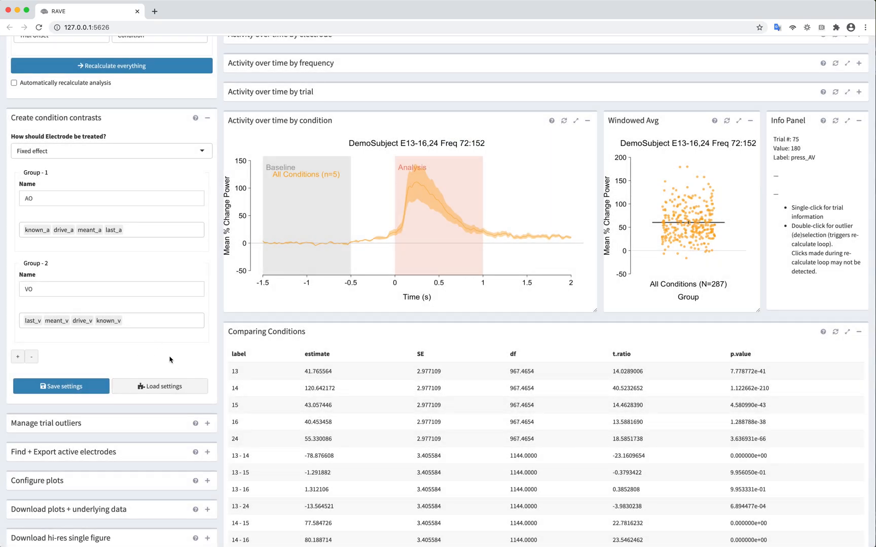
# - Look up AO_vs_VO.yaml among the loadable analysis settings, closing the file selection without loading it
pyautogui.click(152, 389)
pyautogui.click(289, 119)
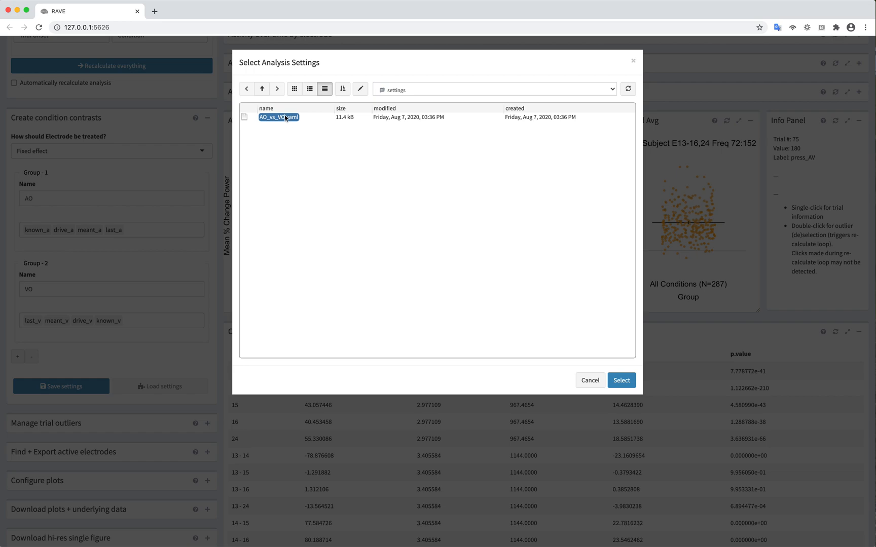
pyautogui.click(587, 380)
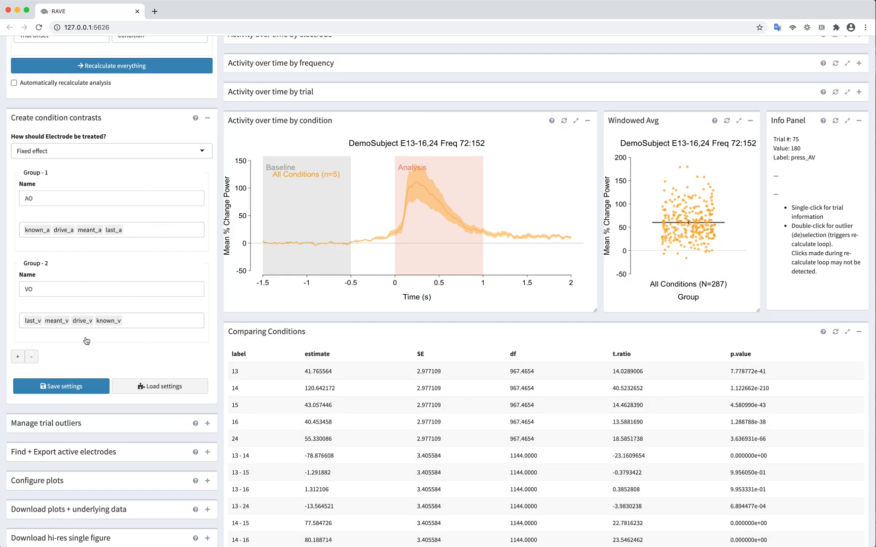
# - Recalculate the analysis and compare the AO and VO groups in the Activity over time by condition and Windowed Avg plots
pyautogui.click(122, 69)
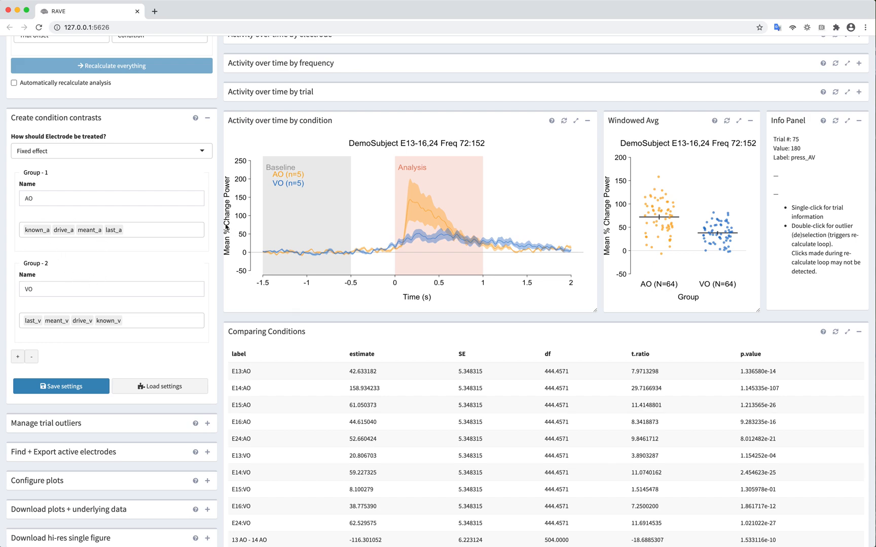
pyautogui.scroll(5, 227, 228)
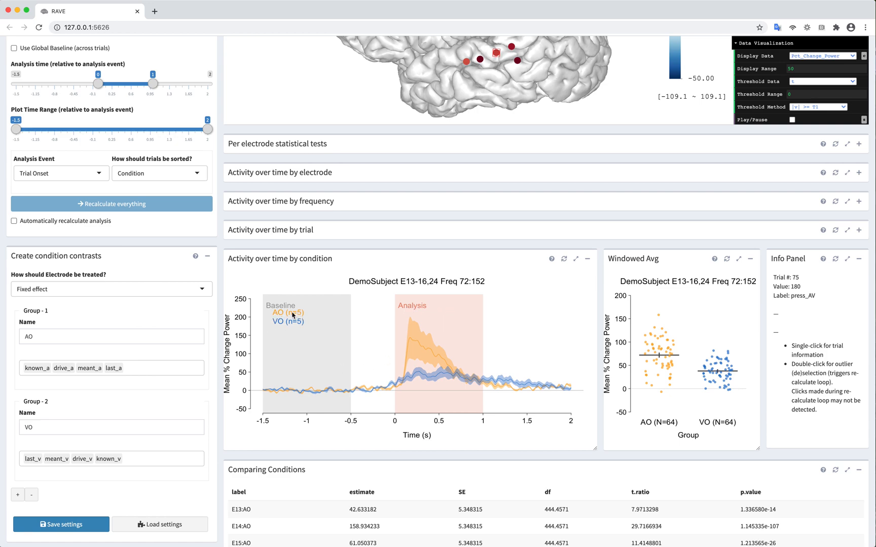
pyautogui.scroll(5, 678, 373)
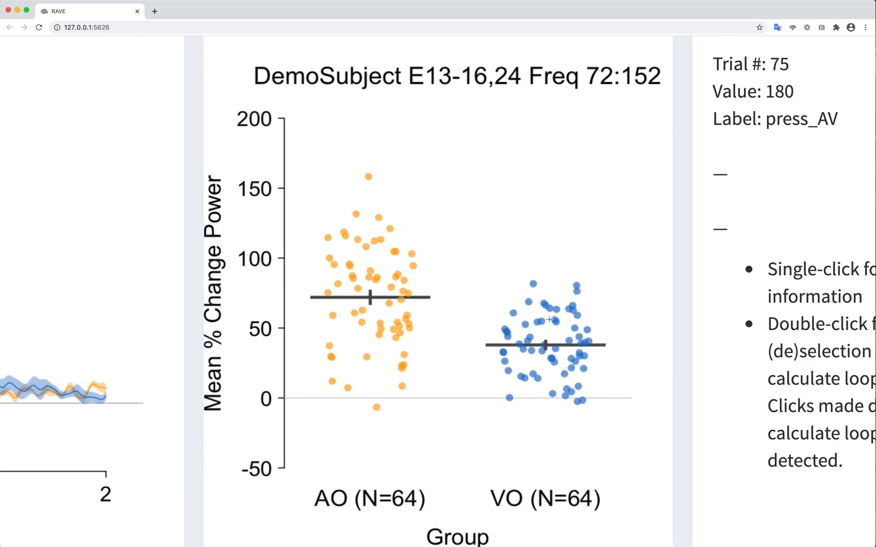
pyautogui.scroll(-5, 548, 320)
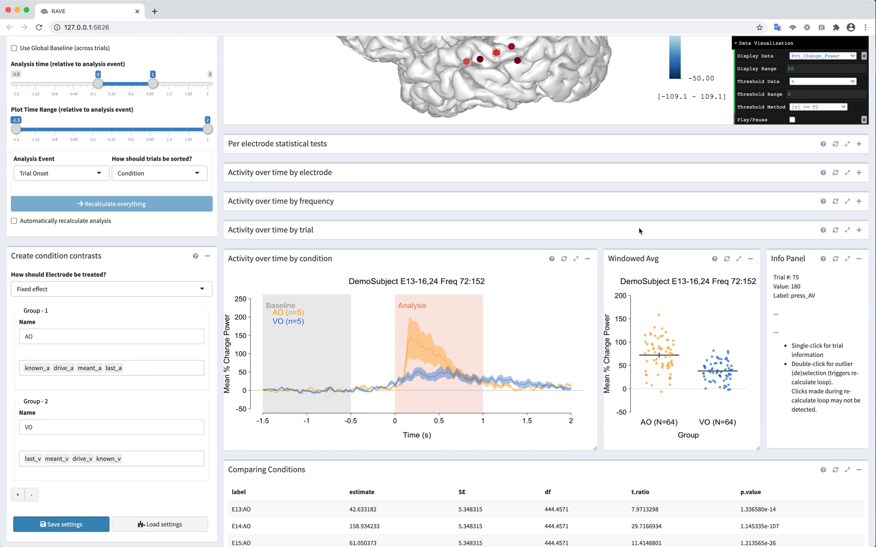
# - Examine the AO and VO heatmaps in Activity over time by electrode and by frequency, collapsing each plot after viewing
pyautogui.click(858, 172)
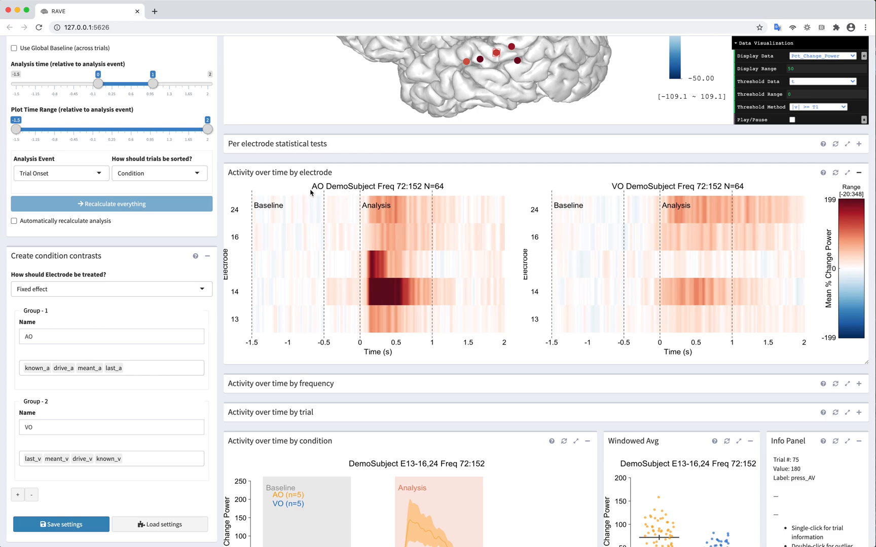
pyautogui.click(858, 172)
pyautogui.click(864, 202)
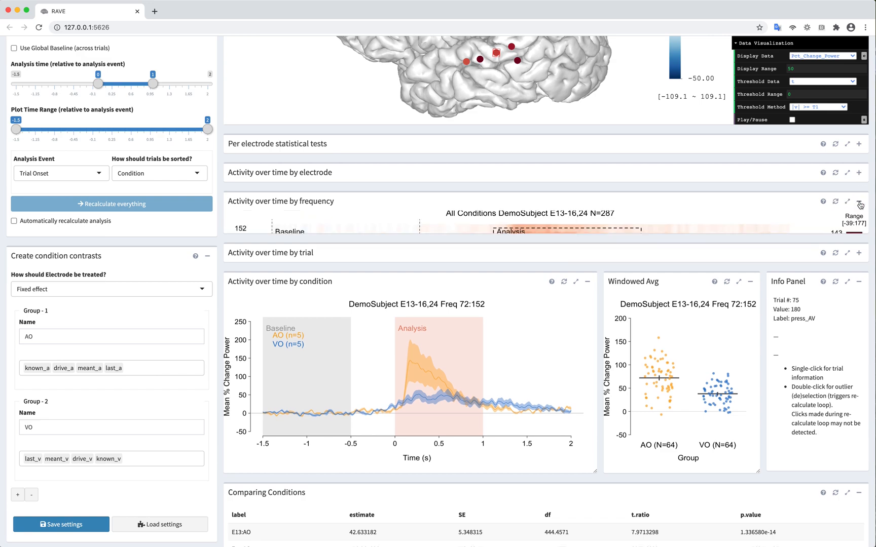
pyautogui.scroll(-2, 619, 270)
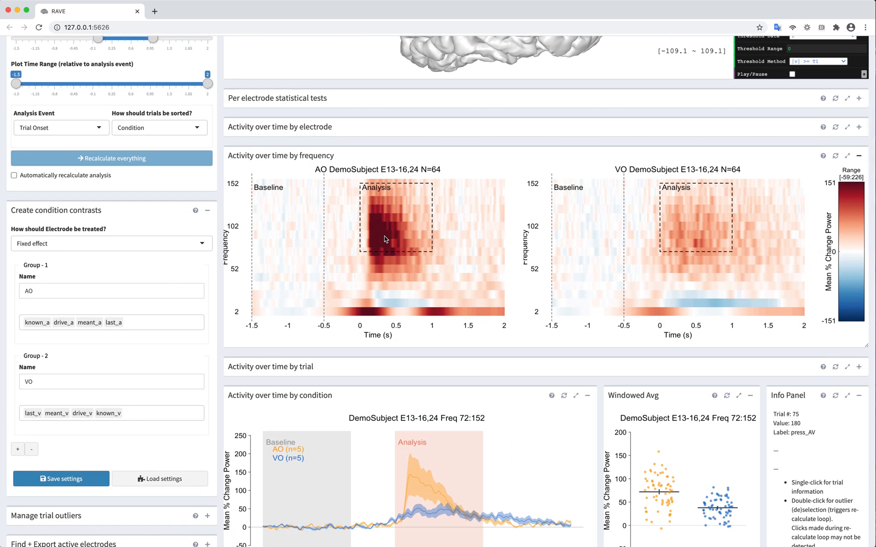
pyautogui.scroll(-1, 686, 227)
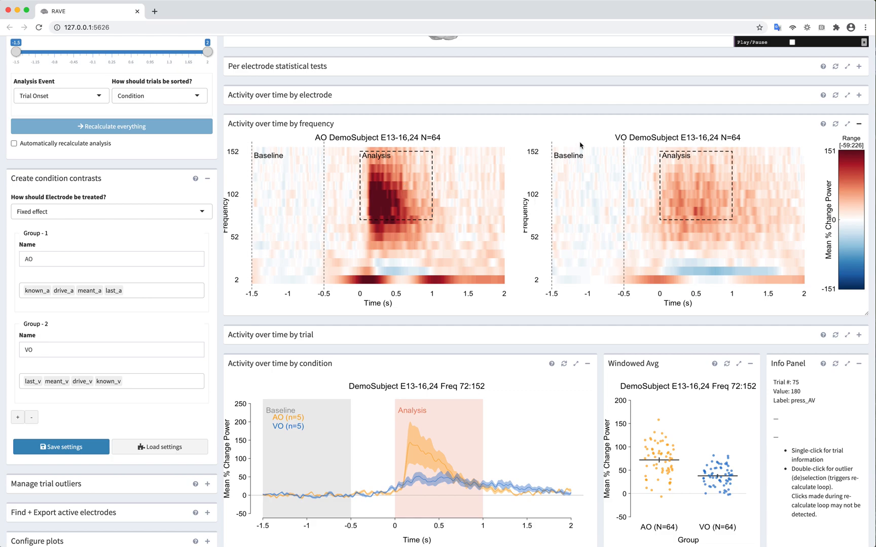
pyautogui.click(859, 124)
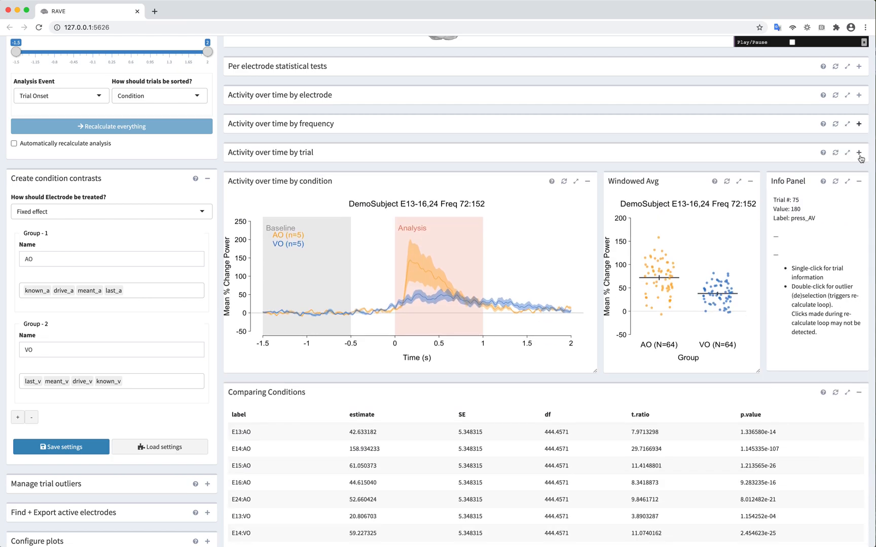
# - Expand Activity over time by trial and examine the AO and VO trials sorted by condition
pyautogui.click(858, 153)
pyautogui.scroll(-2, 702, 212)
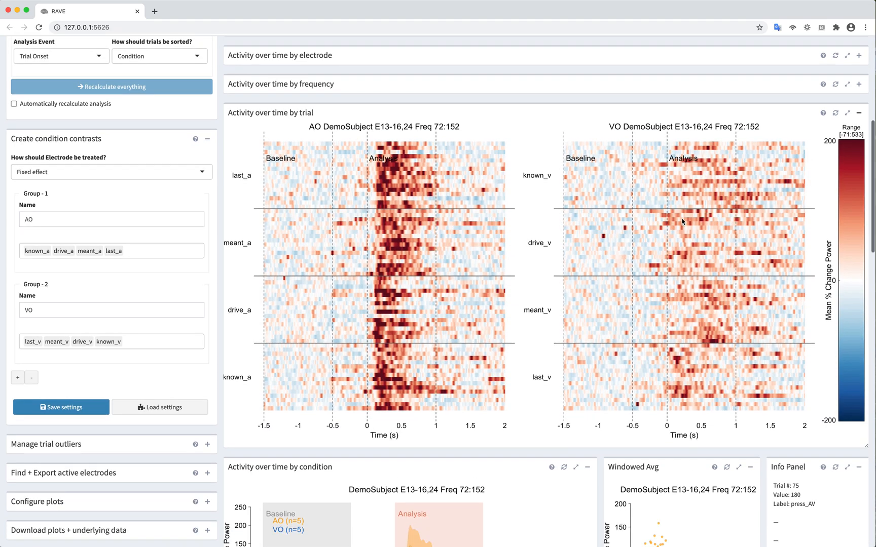
pyautogui.scroll(2, 199, 158)
pyautogui.moveTo(112, 76); pyautogui.dragTo(177, 76)
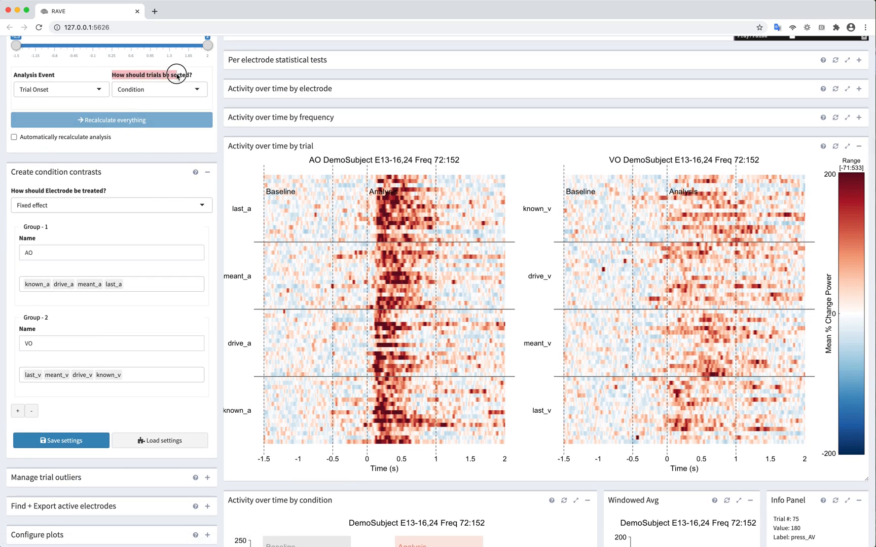
pyautogui.scroll(-2, 247, 193)
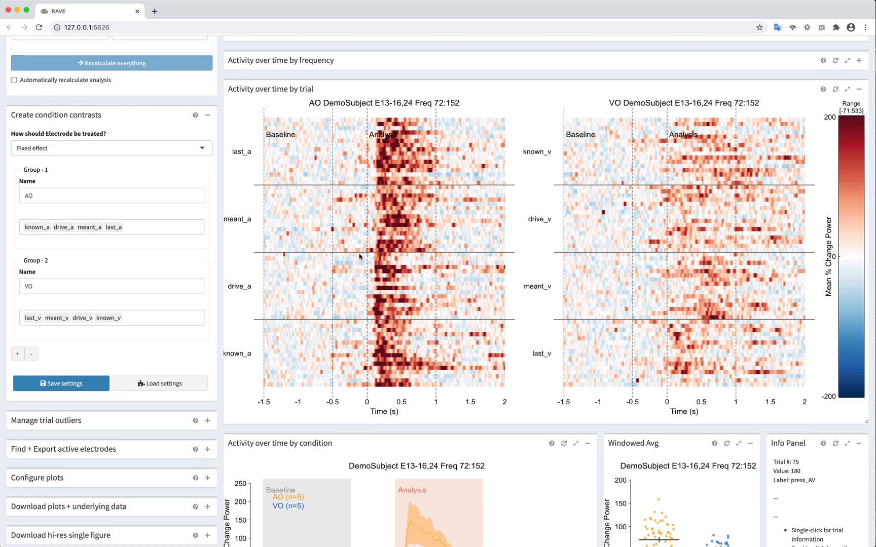
# - Sort the trials by Trial Number, view the reordered heatmaps, and collapse the Activity over time by trial plot
pyautogui.scroll(4, 359, 256)
pyautogui.click(148, 119)
pyautogui.click(146, 135)
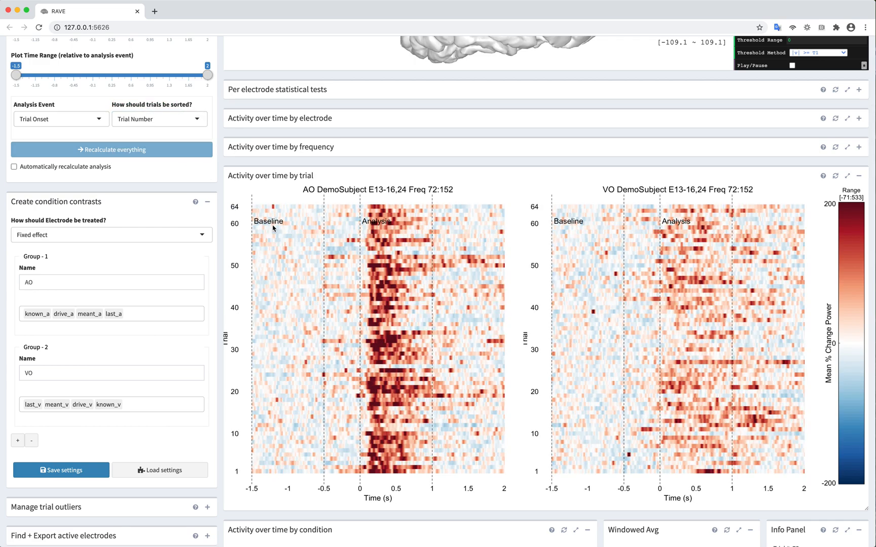
pyautogui.click(857, 176)
# - Review the AO and VO rows of each electrode and their pairwise contrasts in Comparing Conditions
pyautogui.scroll(-2, 583, 222)
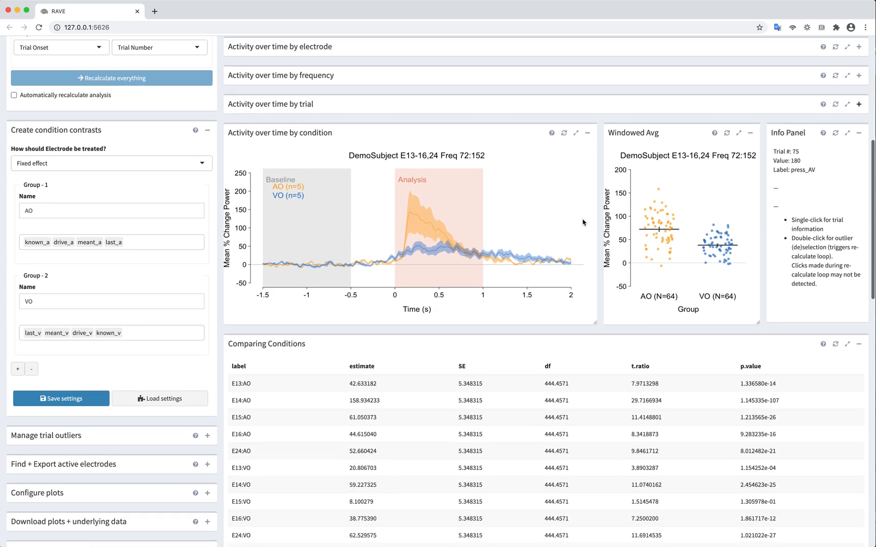
pyautogui.scroll(-1, 582, 222)
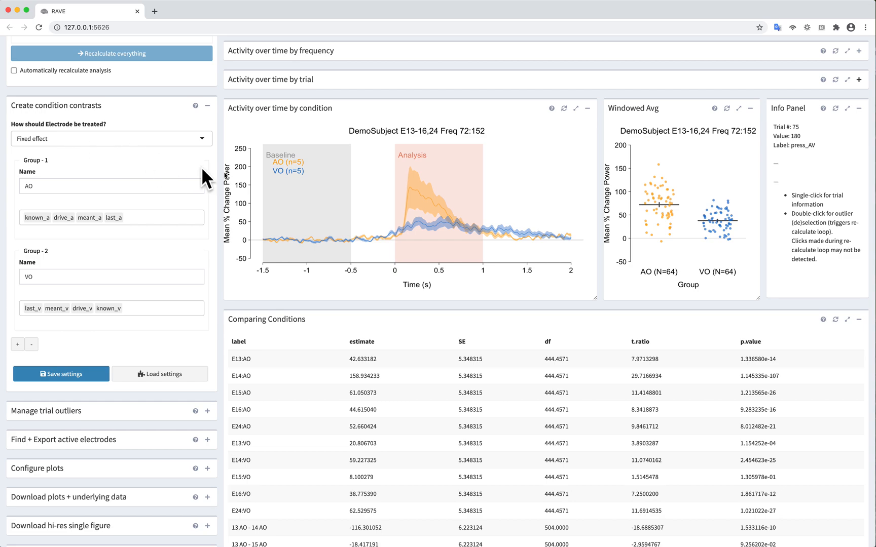
pyautogui.scroll(-5, 222, 174)
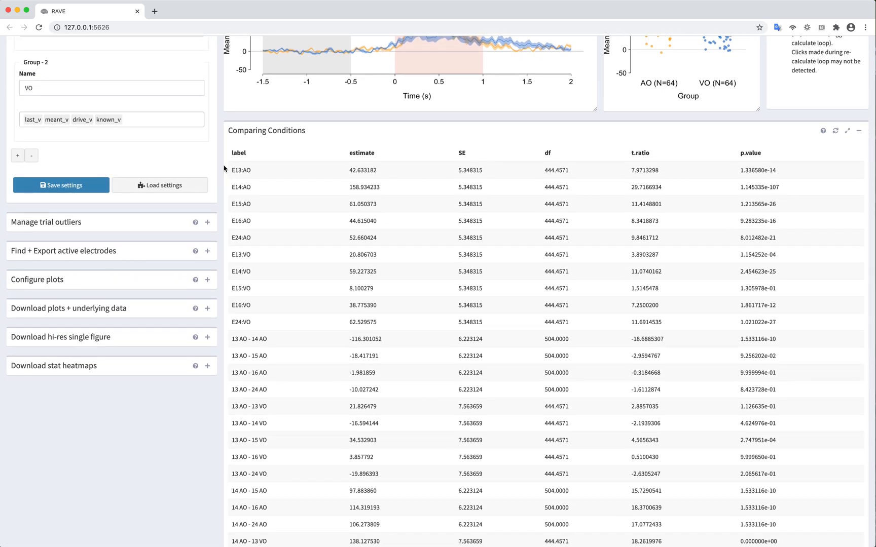
# - Set the electrode treatment in the condition contrasts to Random intercept
pyautogui.scroll(6, 224, 168)
pyautogui.click(61, 195)
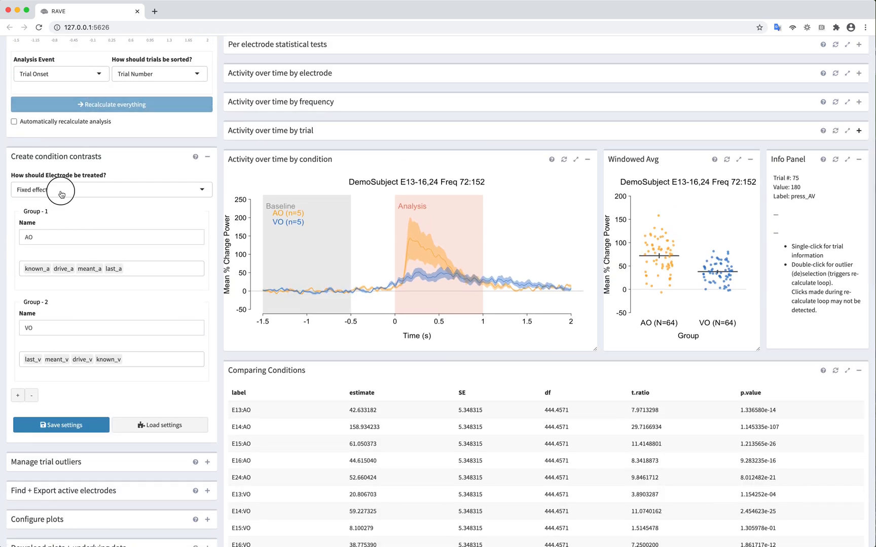
pyautogui.click(41, 202)
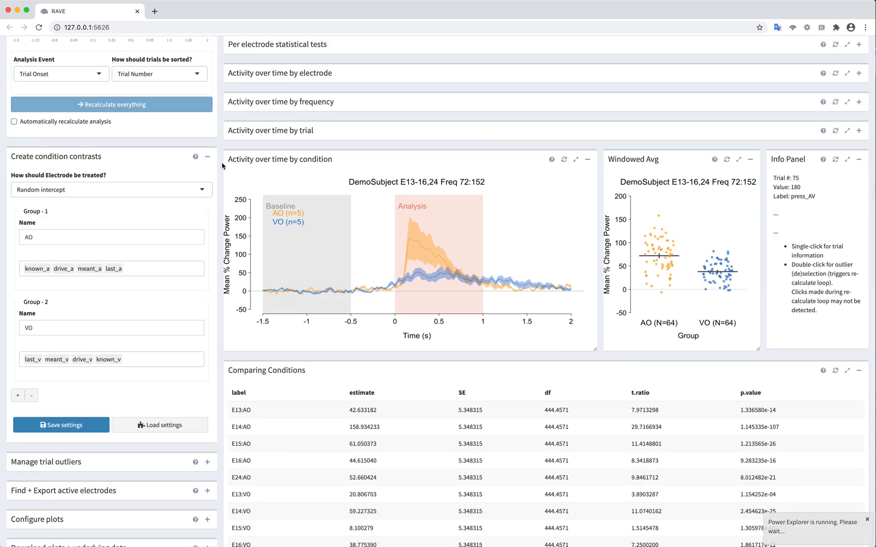
# - Examine the AO and VO estimates and the AO - VO contrast in Comparing Conditions under the Random intercept treatment
pyautogui.scroll(-3, 223, 163)
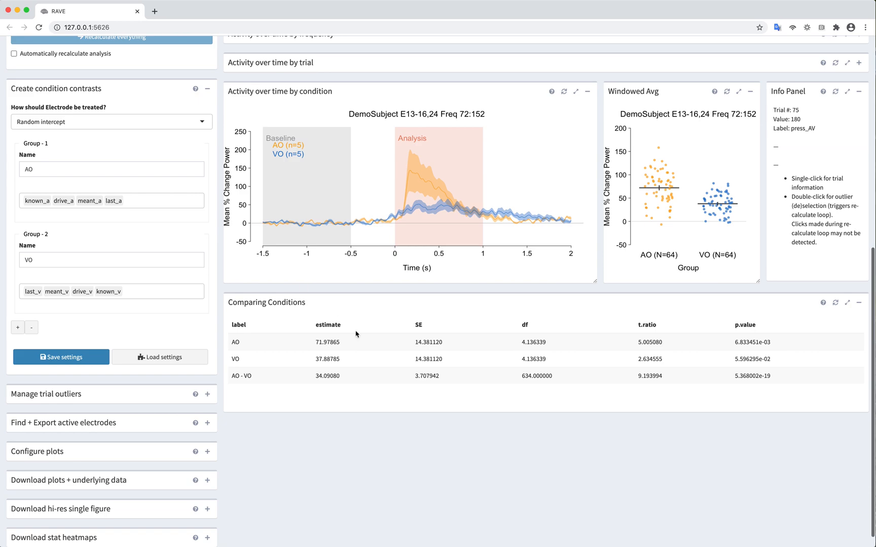
pyautogui.moveTo(241, 342); pyautogui.dragTo(230, 342)
pyautogui.click(259, 358)
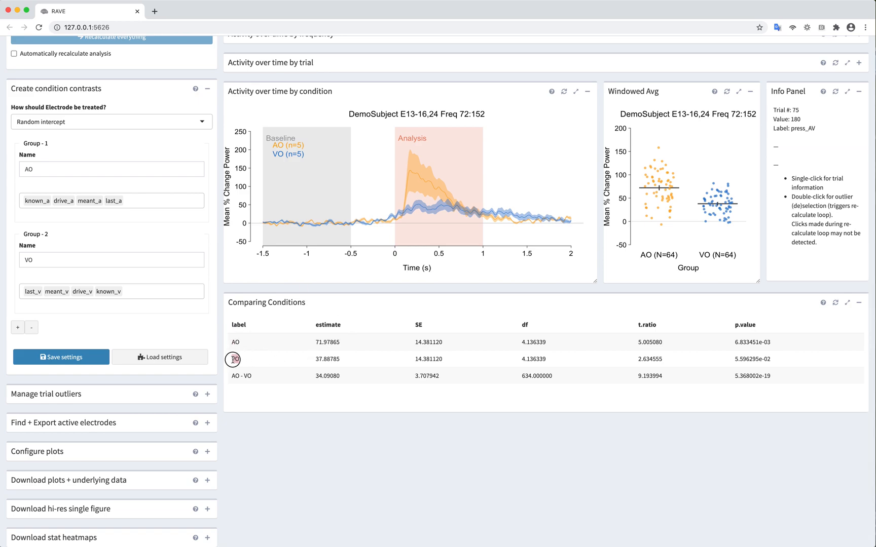
pyautogui.moveTo(314, 342); pyautogui.dragTo(347, 377)
pyautogui.click(359, 349)
pyautogui.moveTo(518, 341); pyautogui.dragTo(573, 345)
pyautogui.click(246, 347)
pyautogui.doubleClick(532, 377)
pyautogui.moveTo(251, 378)
pyautogui.mouseDown()
pyautogui.moveTo(220, 379)
pyautogui.moveTo(236, 370)
pyautogui.mouseUp()
pyautogui.click(256, 378)
# - Set the electrode treatment to Contrasts per electrode and review each electrode's AO and VO rows and AO - VO contrasts
pyautogui.click(55, 127)
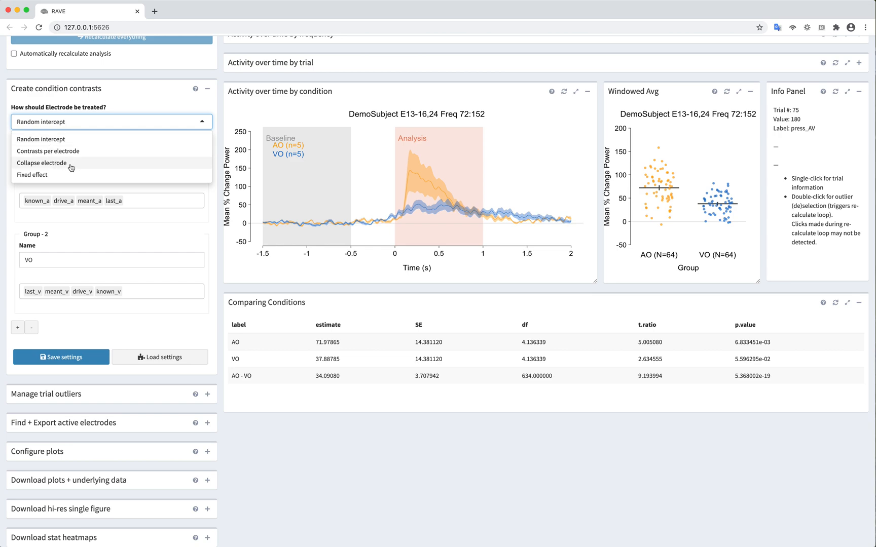
pyautogui.click(49, 151)
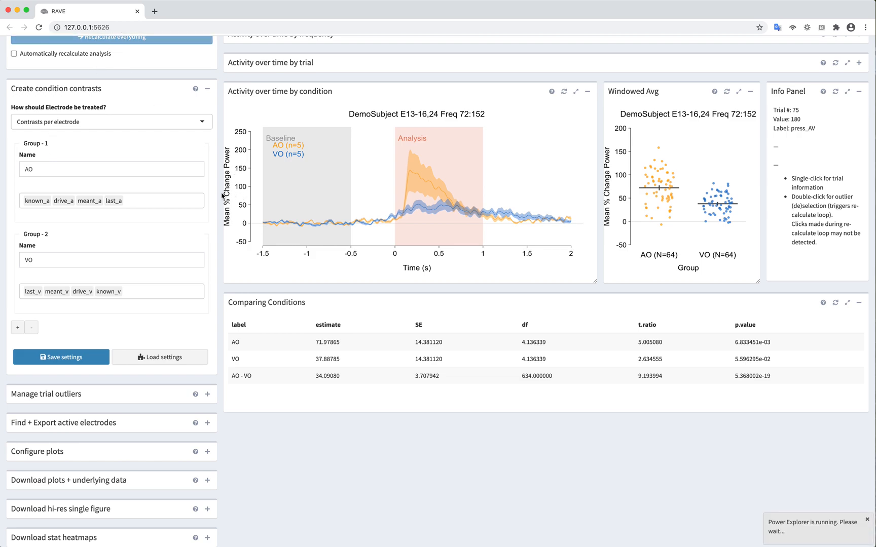
pyautogui.scroll(-3, 214, 206)
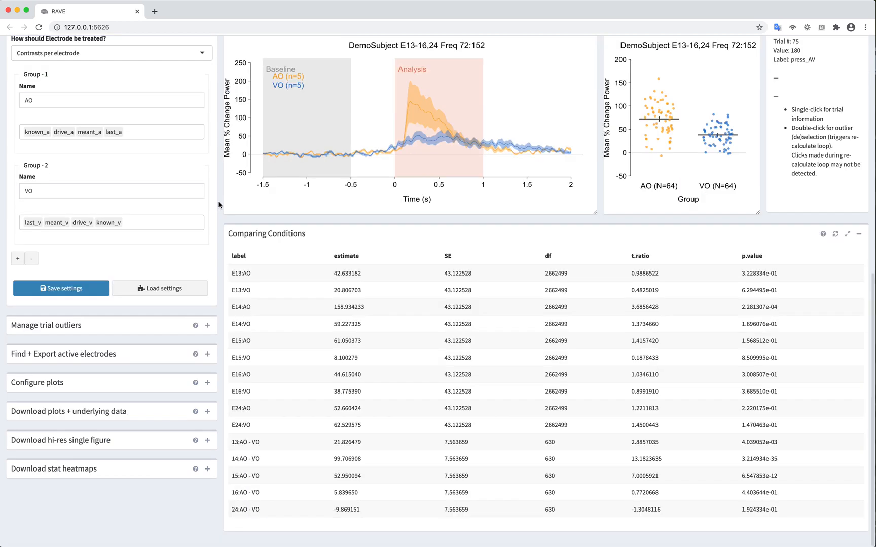
pyautogui.moveTo(233, 276); pyautogui.dragTo(804, 422)
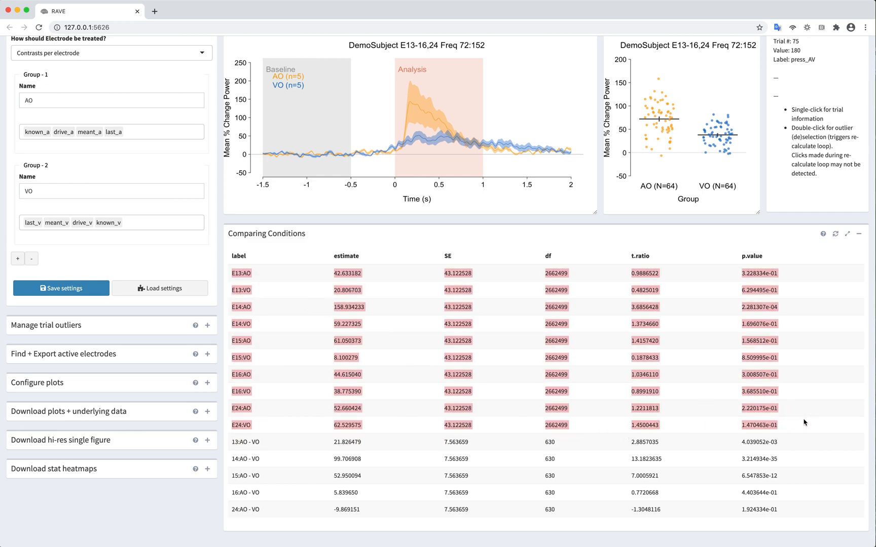
pyautogui.moveTo(234, 442); pyautogui.dragTo(821, 504)
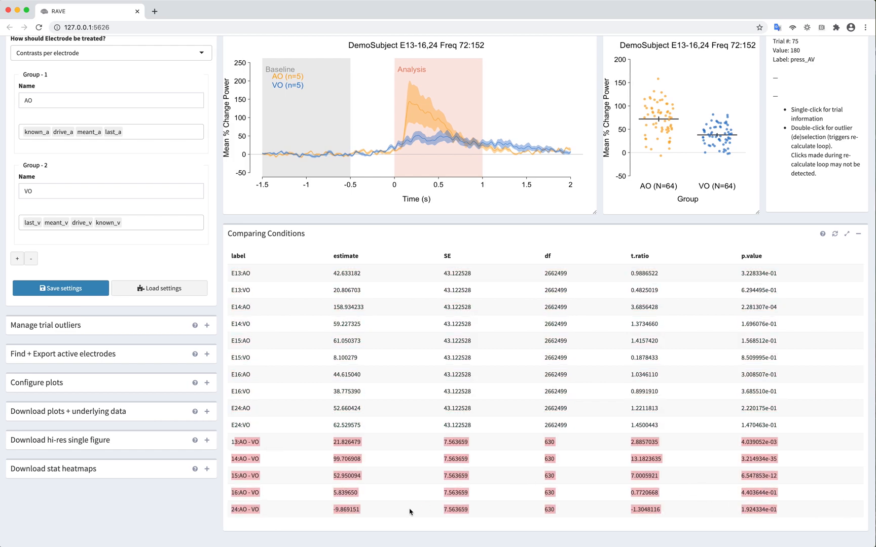
pyautogui.click(247, 445)
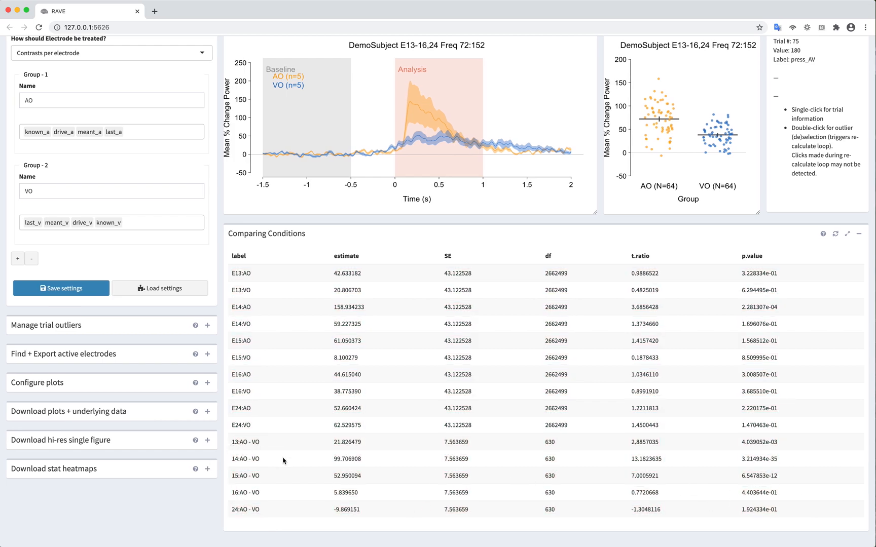
# - Add a third group to the condition contrasts and name it AV
pyautogui.click(18, 258)
pyautogui.scroll(-1, 35, 264)
pyautogui.click(55, 244)
pyautogui.write('AV')
# - Assign the conditions last_av, known_av, drive_av and meant_av to the AV group
pyautogui.click(66, 276)
pyautogui.write('_av')
pyautogui.press('Return')
pyautogui.write('_av')
pyautogui.press('Return')
pyautogui.write('_av')
pyautogui.press('Return')
pyautogui.write('_av')
pyautogui.click(43, 294)
pyautogui.click(72, 260)
pyautogui.click(122, 276)
pyautogui.write('_av')
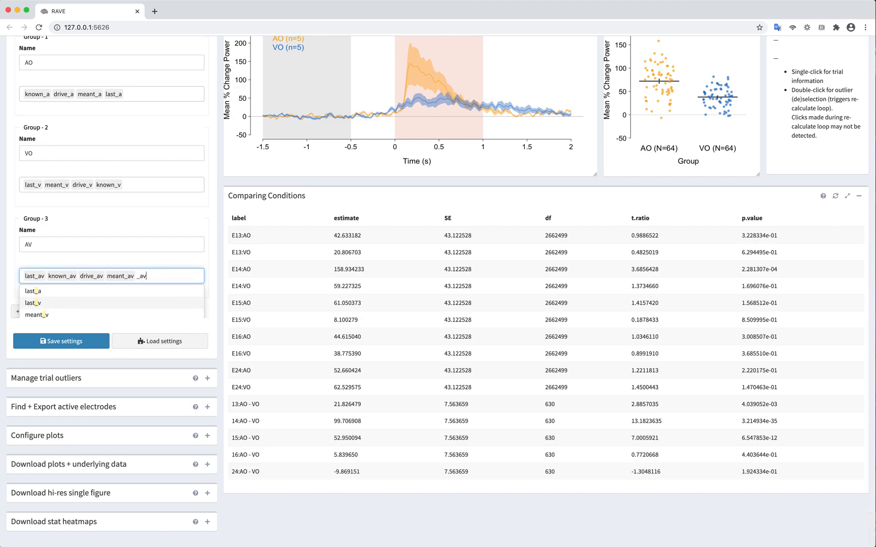
pyautogui.press('BackSpace')
pyautogui.press('BackSpace')
pyautogui.press('BackSpace')
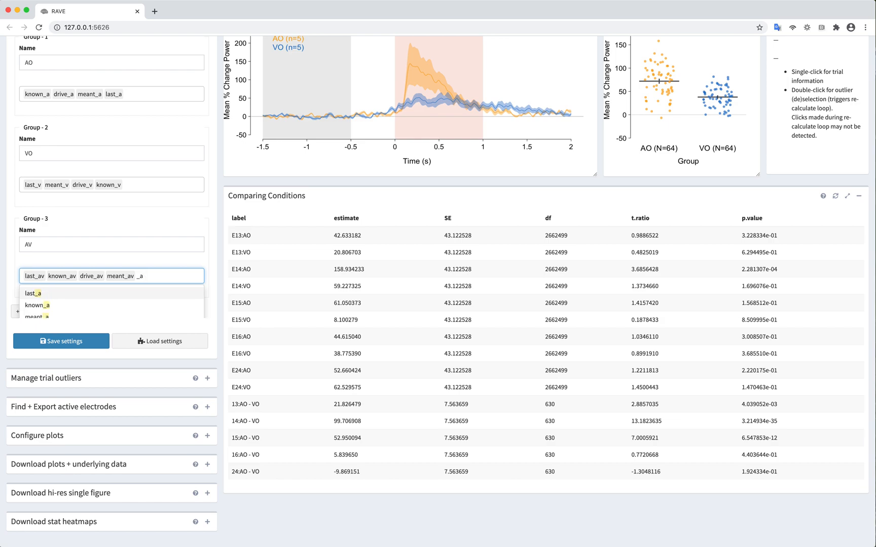
pyautogui.click(86, 231)
# - Recalculate the analysis with the AV group and review the per-electrode AO, VO and AV contrasts in Comparing Conditions
pyautogui.scroll(5, 96, 229)
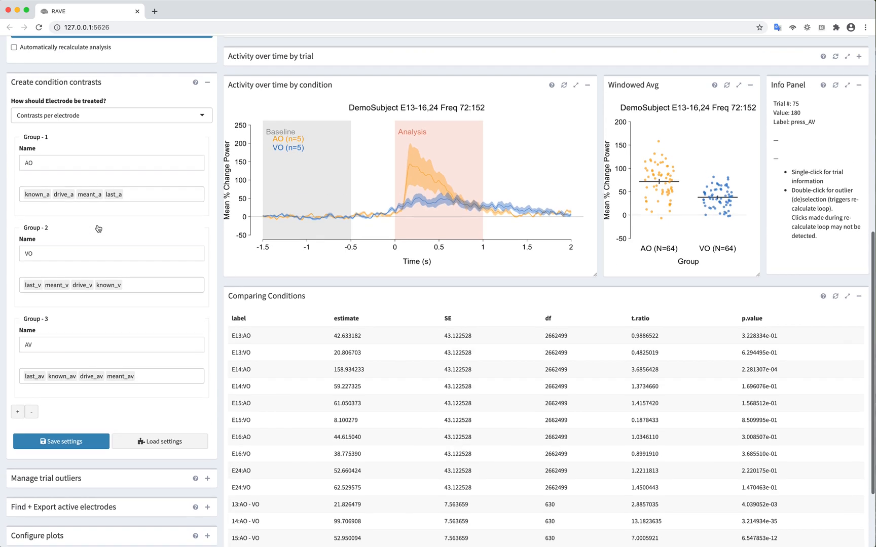
pyautogui.click(124, 57)
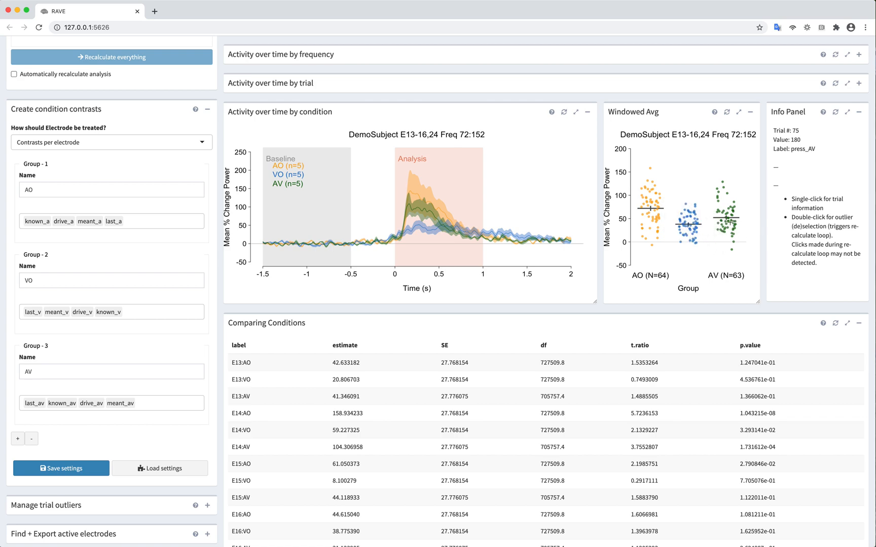
pyautogui.scroll(-8, 603, 252)
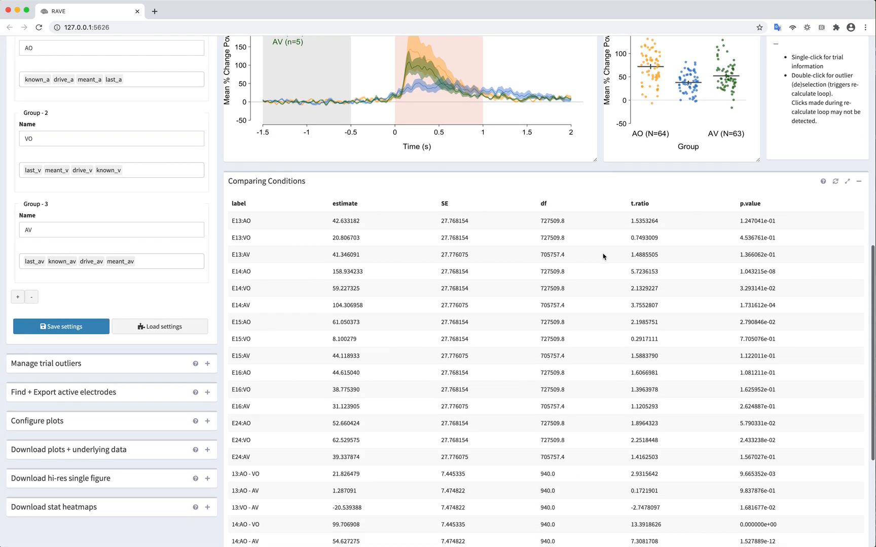
pyautogui.scroll(-3, 600, 257)
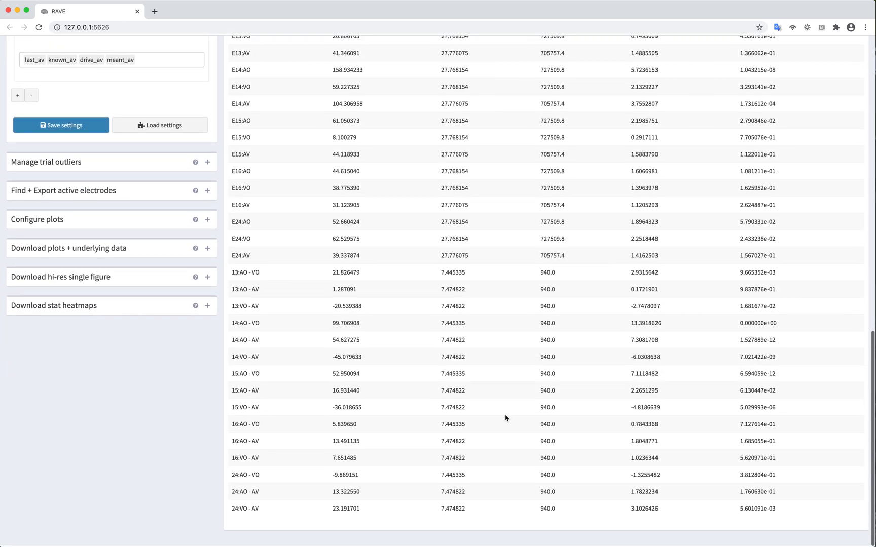
pyautogui.moveTo(231, 272); pyautogui.dragTo(272, 313)
pyautogui.scroll(1, 240, 287)
pyautogui.scroll(-1, 244, 286)
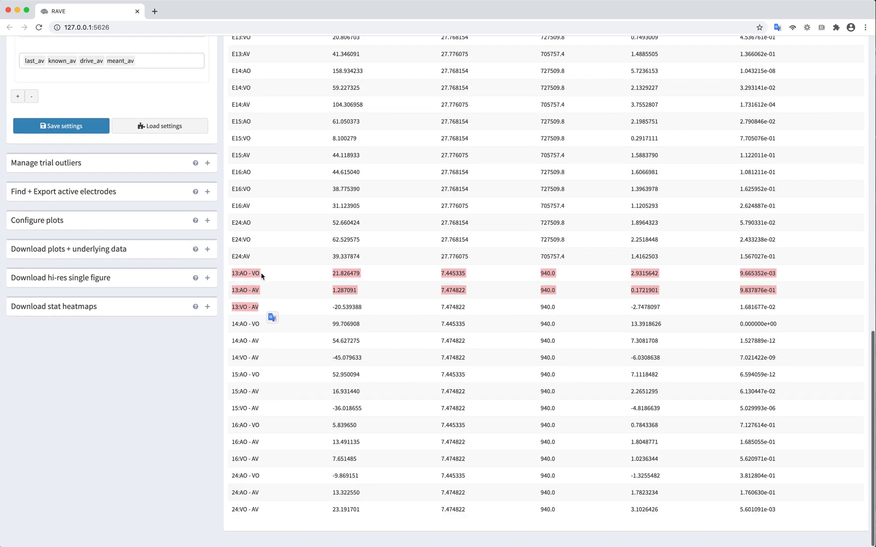
pyautogui.click(285, 293)
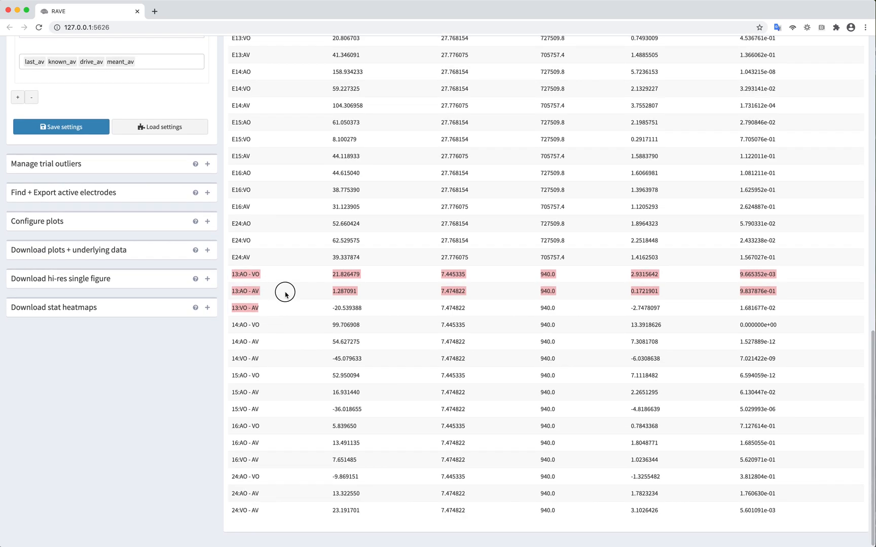
pyautogui.scroll(1, 279, 298)
# - Set the electrode treatment to Random intercept, recalculate the analysis, and review the contrasts among AO, VO and AV
pyautogui.scroll(15, 277, 301)
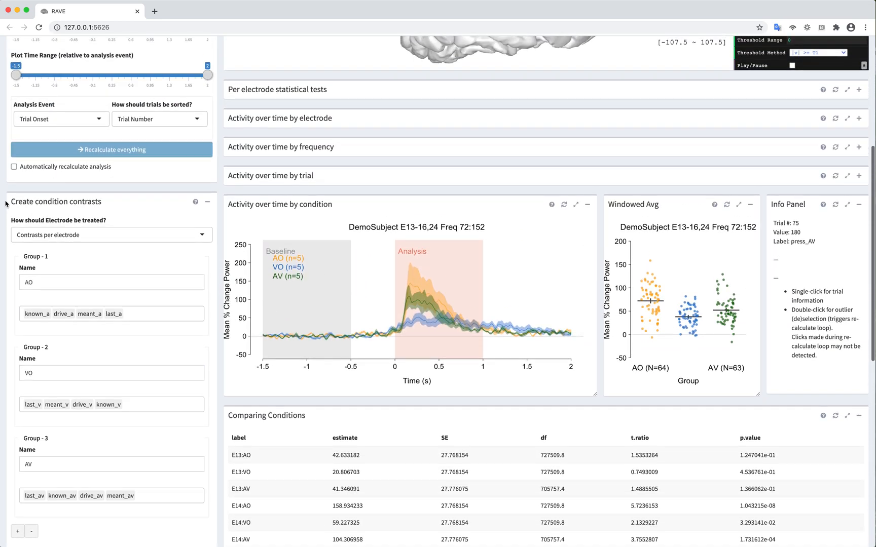
pyautogui.click(45, 234)
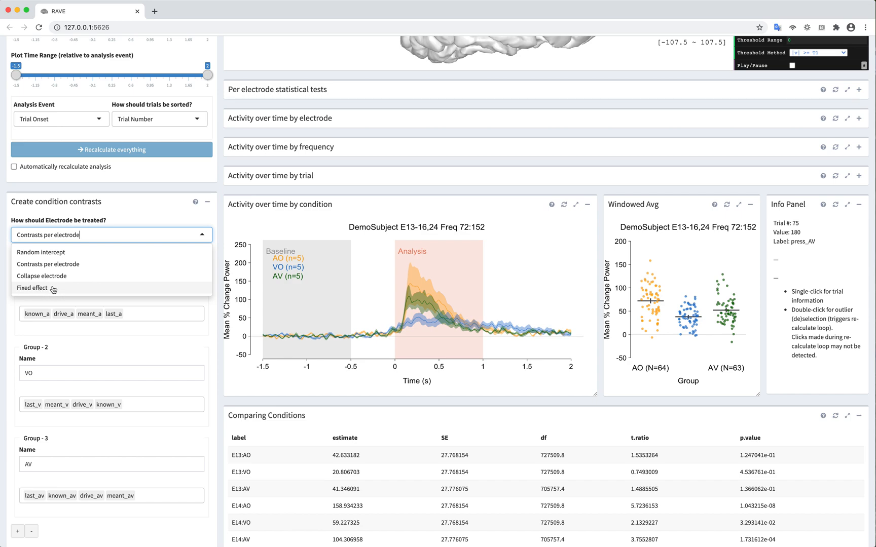
pyautogui.click(79, 252)
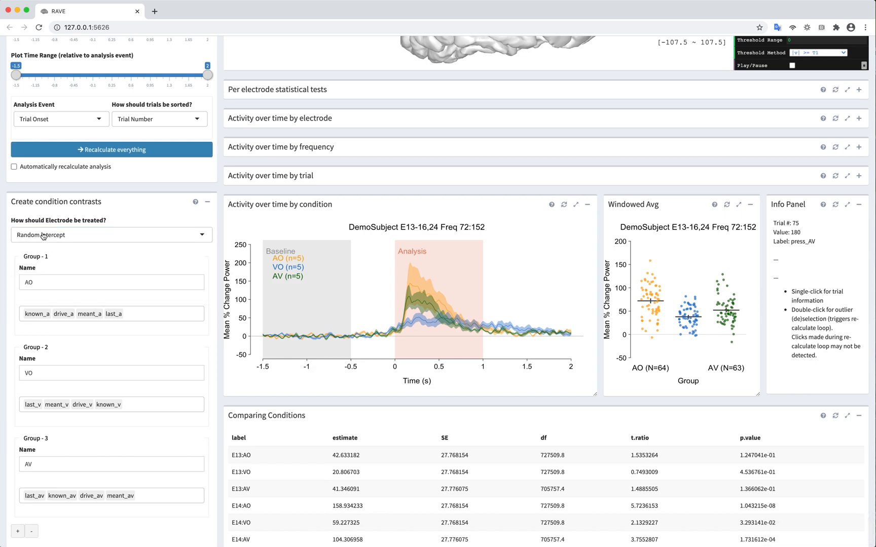
pyautogui.click(109, 150)
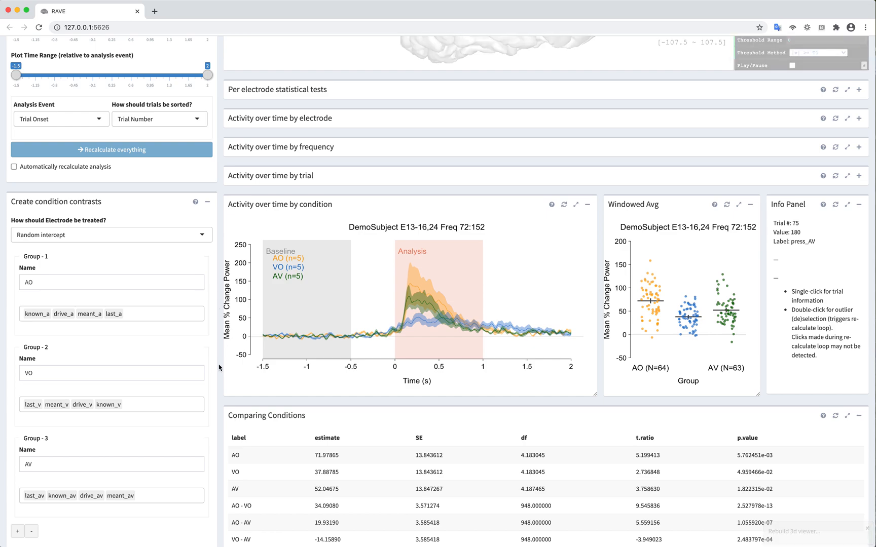
pyautogui.scroll(-3, 218, 367)
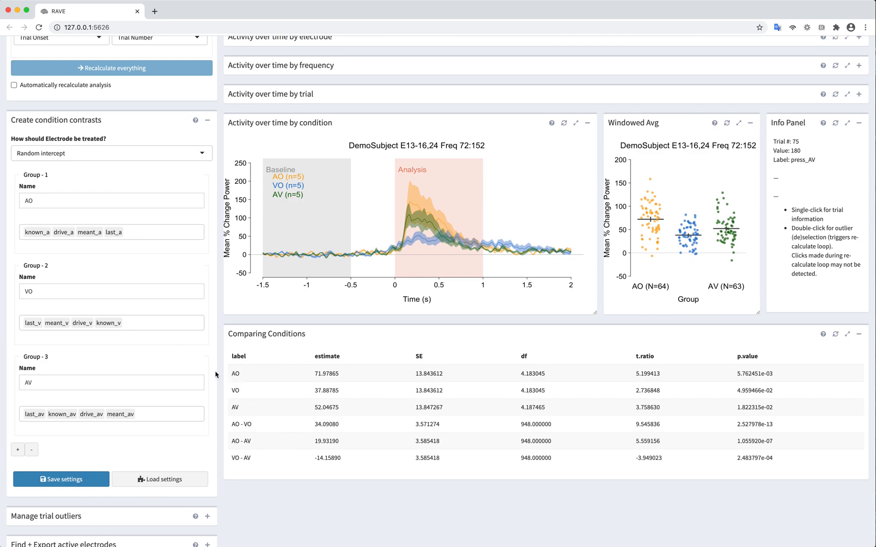
# - Inspect electrode 14's values in Results on surface and rotate the brain slightly
pyautogui.scroll(10, 216, 375)
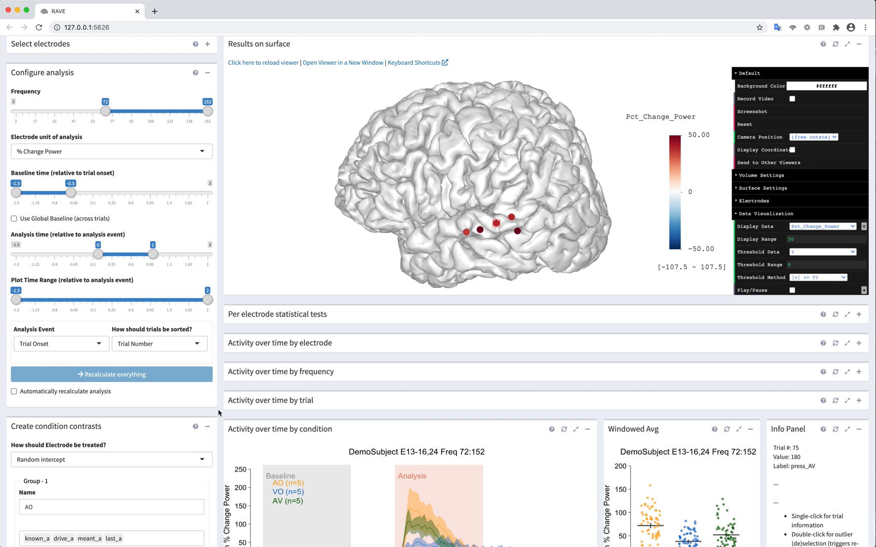
pyautogui.scroll(1, 218, 413)
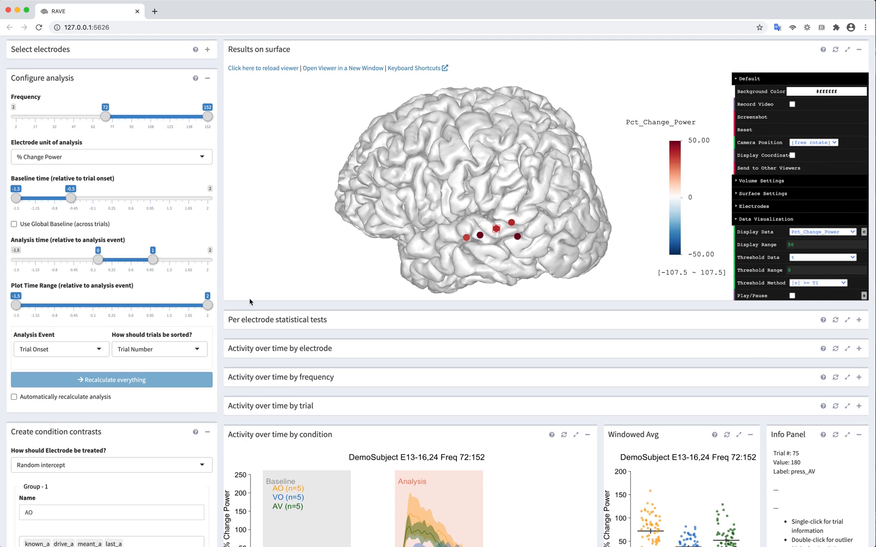
pyautogui.click(480, 235)
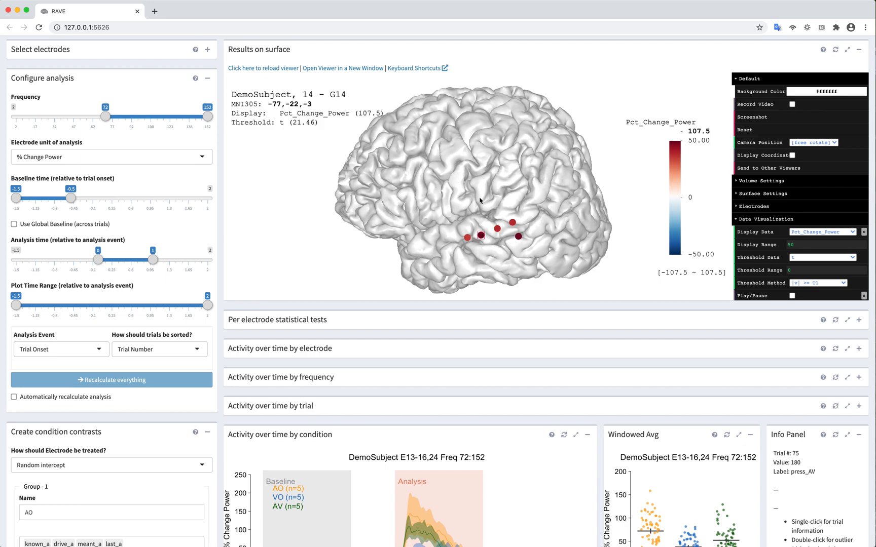
pyautogui.moveTo(489, 199); pyautogui.dragTo(494, 195)
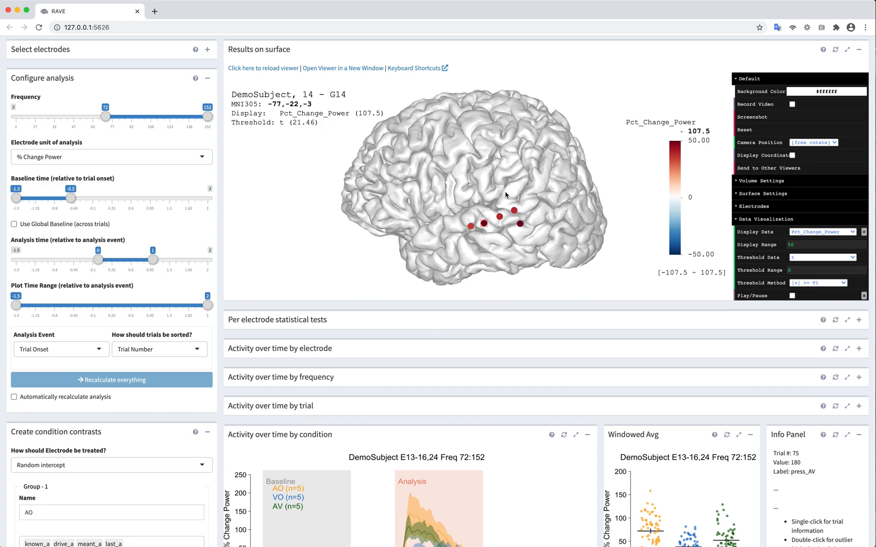
# - Color the surface electrodes by t_VO.vs.AV with a display range of 10
pyautogui.click(810, 234)
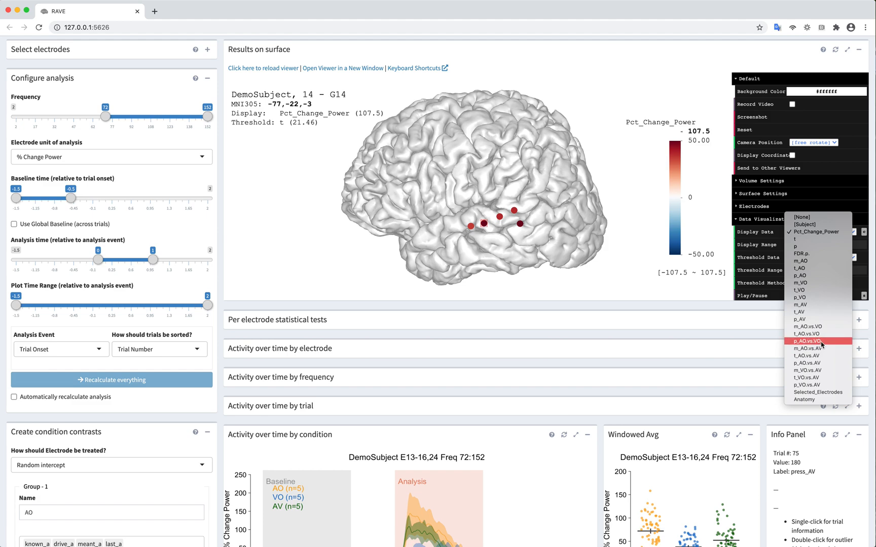
pyautogui.click(816, 378)
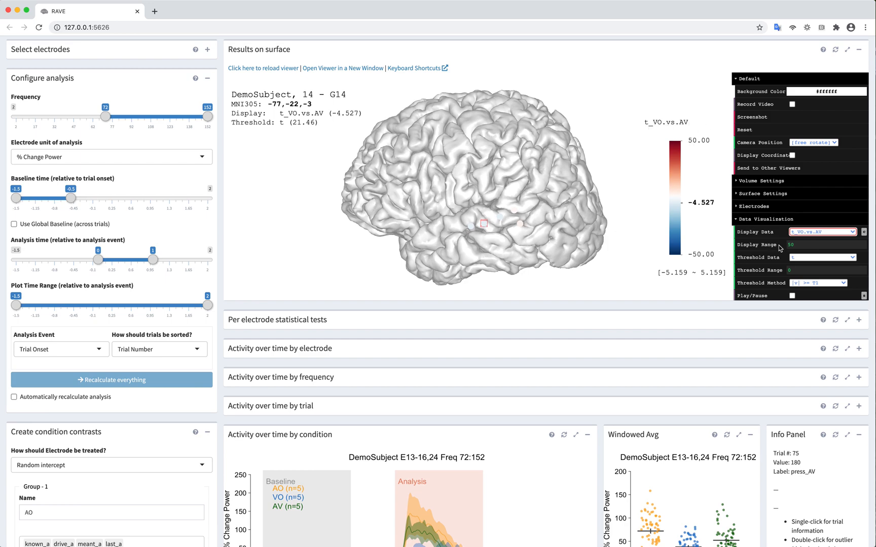
pyautogui.click(798, 244)
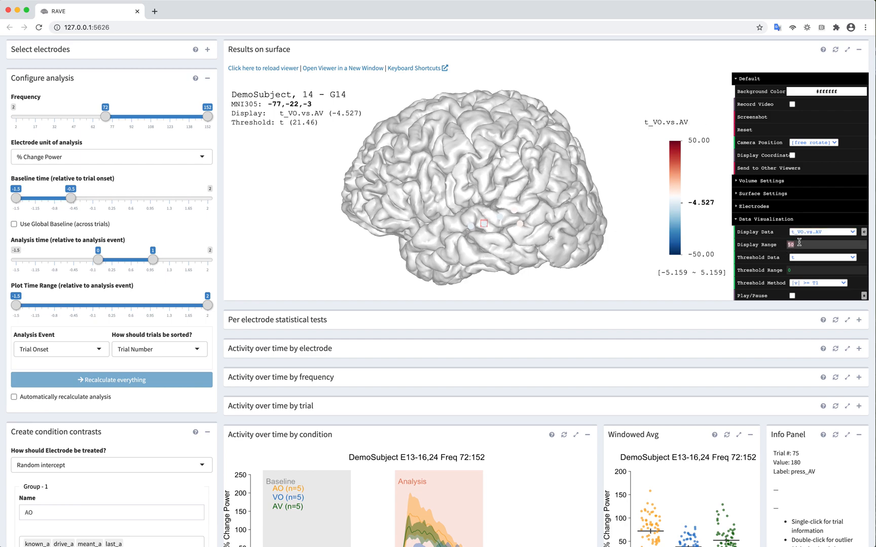
pyautogui.write('10')
pyautogui.press('Return')
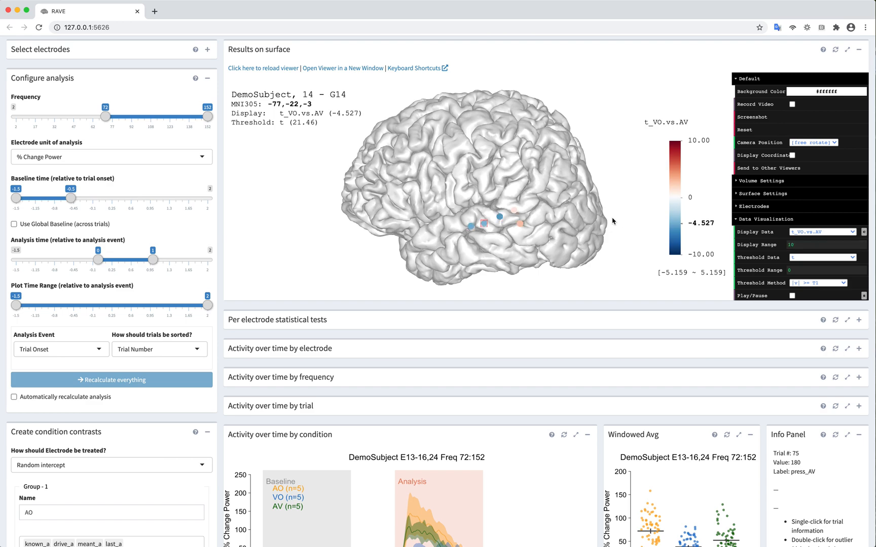
# - Inspect the t_VO.vs.AV values of electrodes 15 and 24 on the brain and compare them with the condition time plot
pyautogui.click(499, 217)
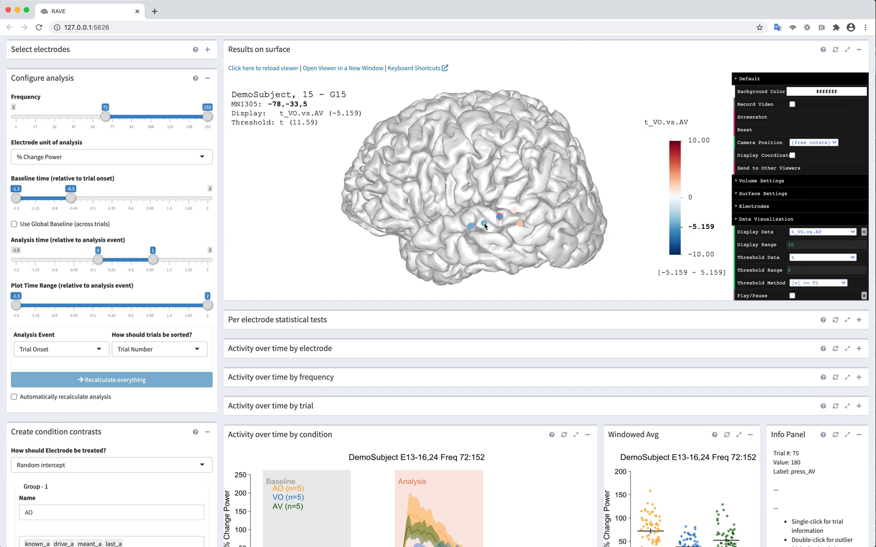
pyautogui.moveTo(484, 225); pyautogui.dragTo(483, 224)
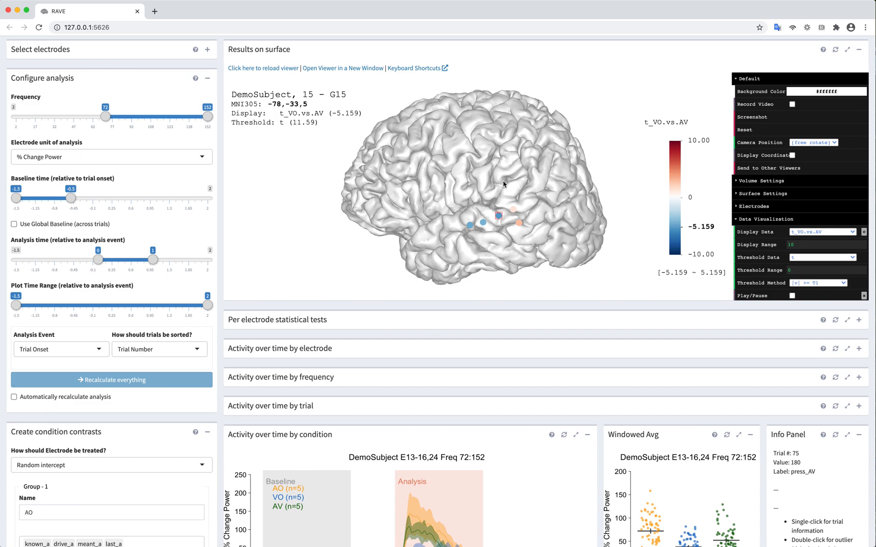
pyautogui.click(519, 223)
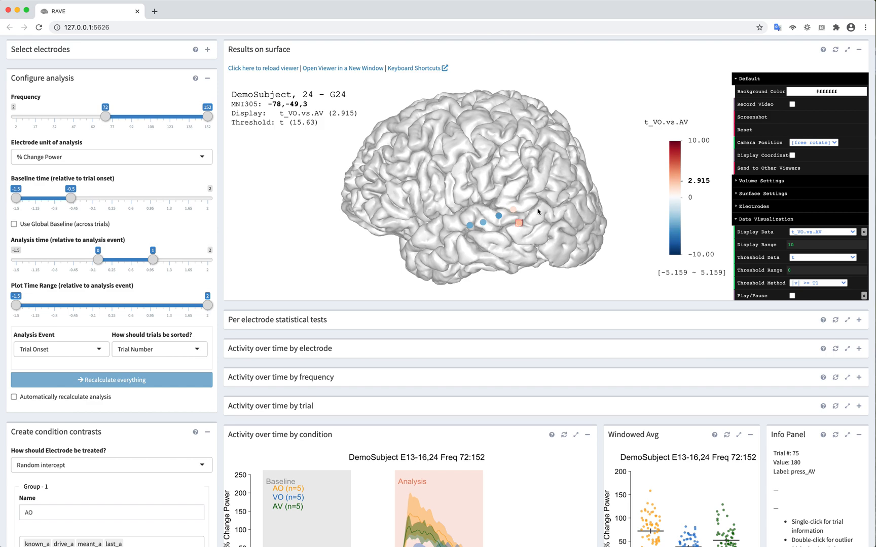
pyautogui.scroll(-4, 571, 375)
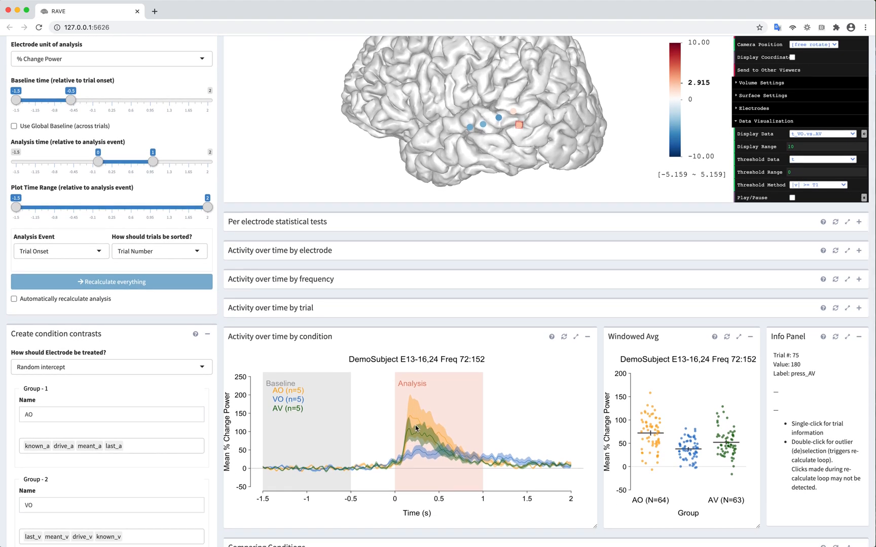
pyautogui.scroll(4, 425, 395)
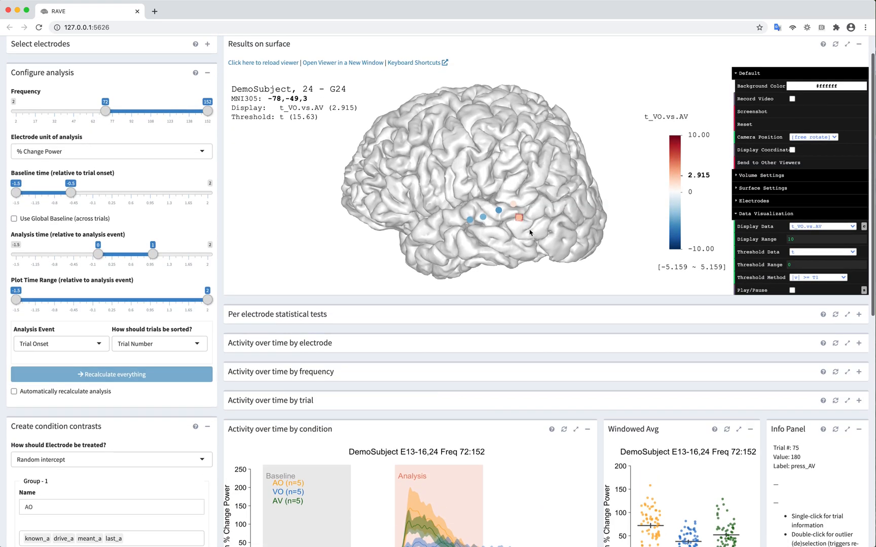
pyautogui.click(497, 211)
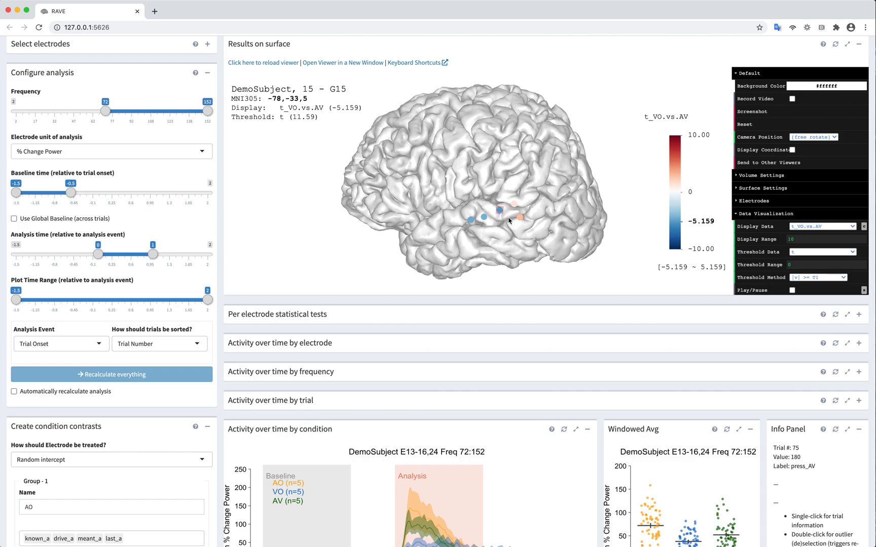
# - Switch the analysis to electrode 15 from the brain and examine its activity over time by frequency for AO, VO and AV
pyautogui.click(499, 210)
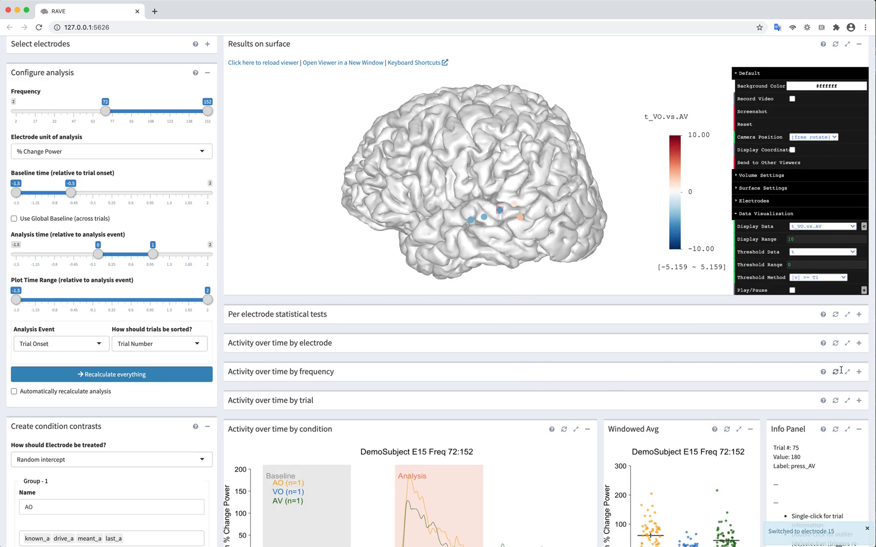
pyautogui.click(858, 372)
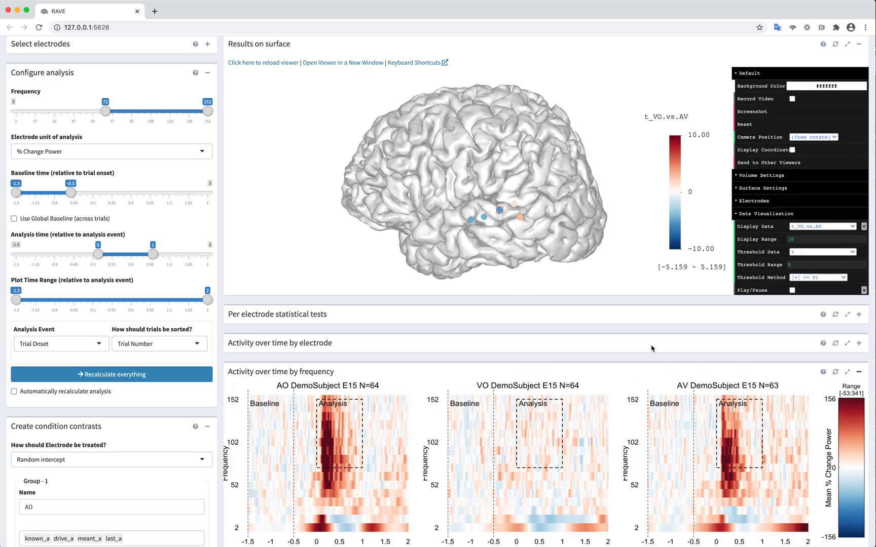
pyautogui.scroll(-5, 652, 348)
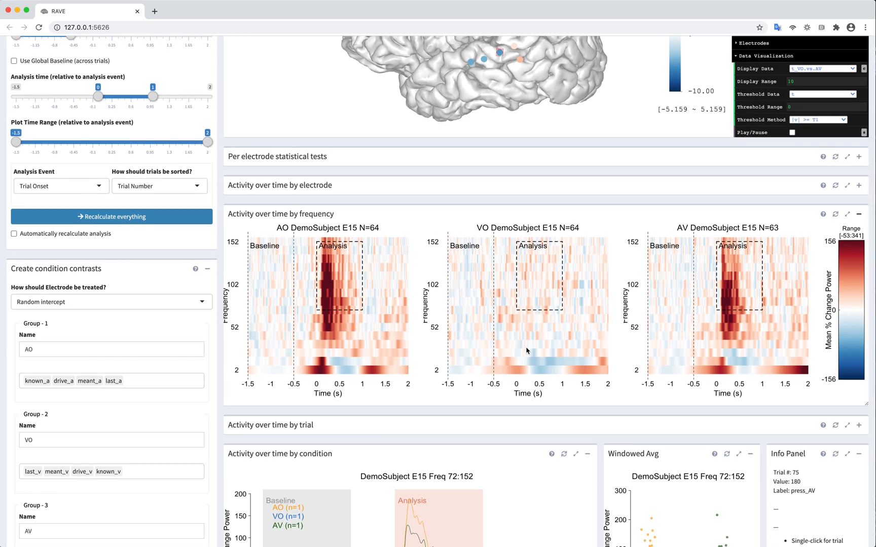
pyautogui.scroll(3, 561, 312)
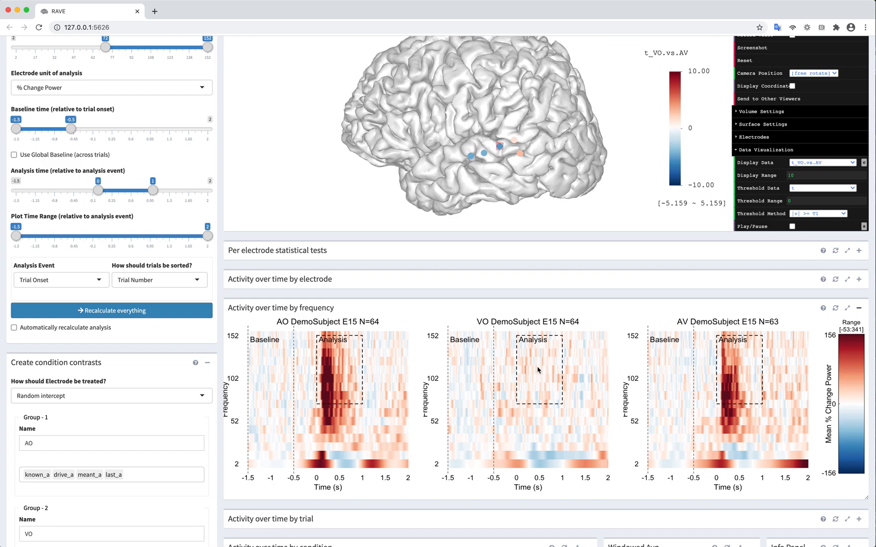
pyautogui.scroll(-1, 542, 370)
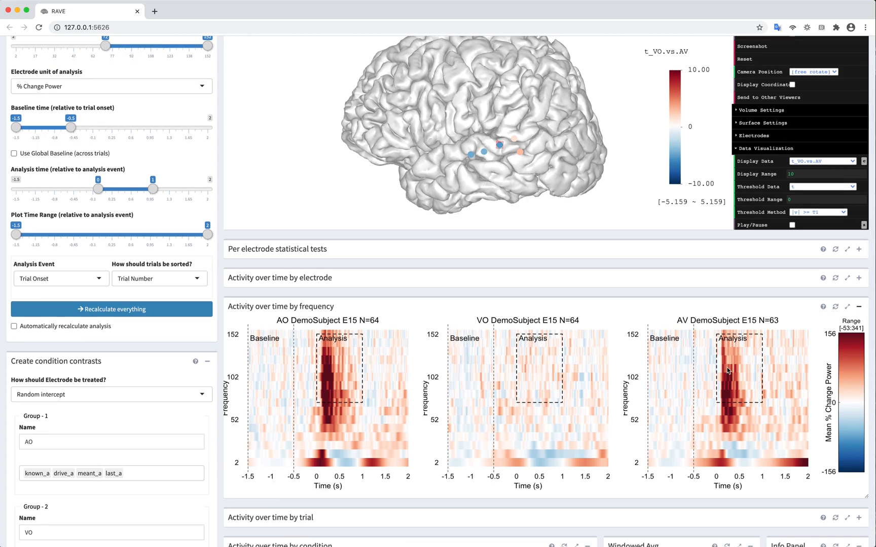
# - Switch the analysis to electrode 24 from the brain, compare its frequency plots, and collapse the activity by frequency results
pyautogui.click(518, 153)
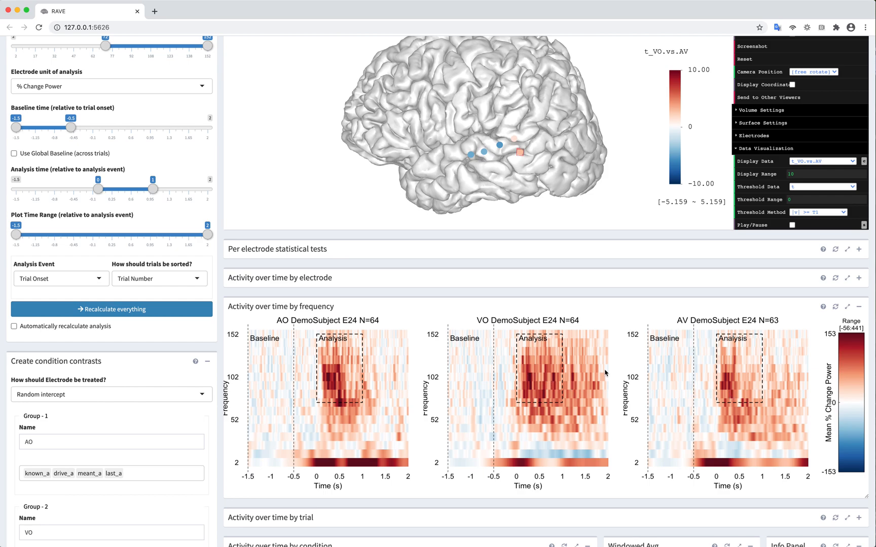
pyautogui.click(858, 306)
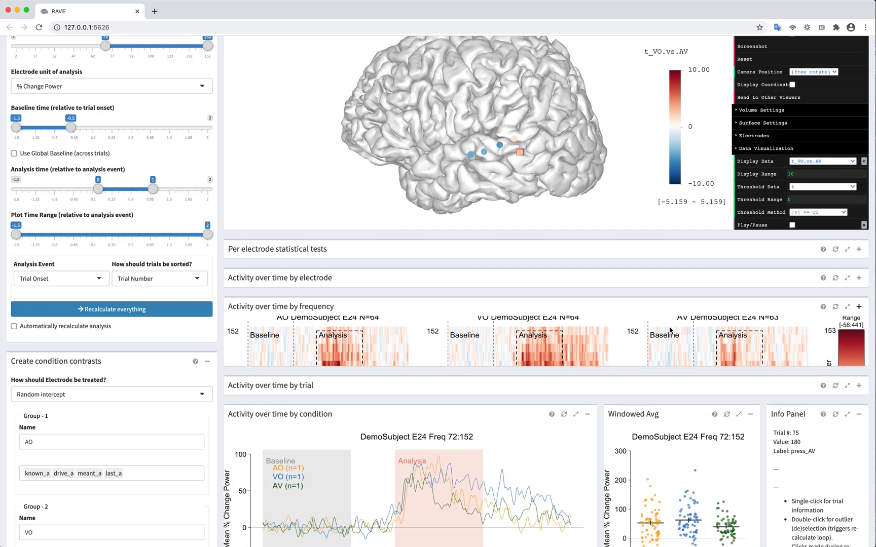
pyautogui.scroll(-2, 583, 367)
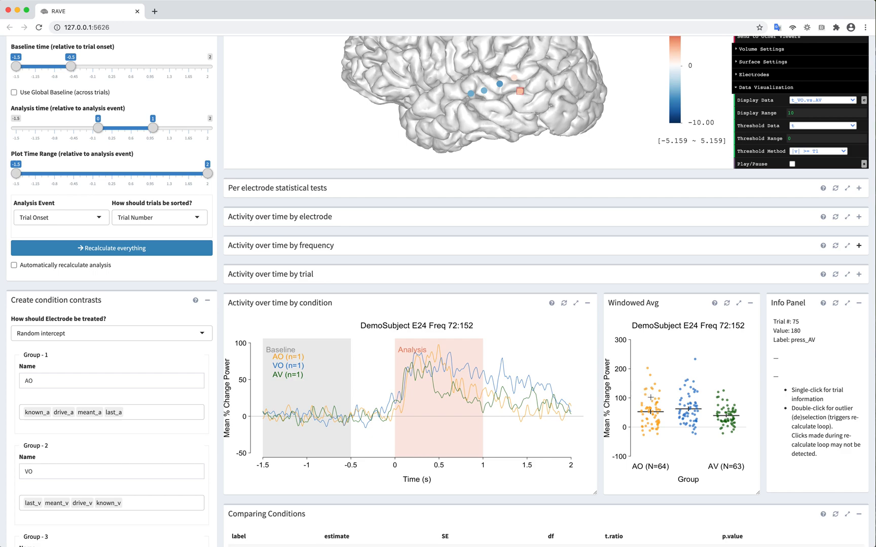
# - Show the activity over time by trial with the trials sorted by Condition
pyautogui.click(858, 274)
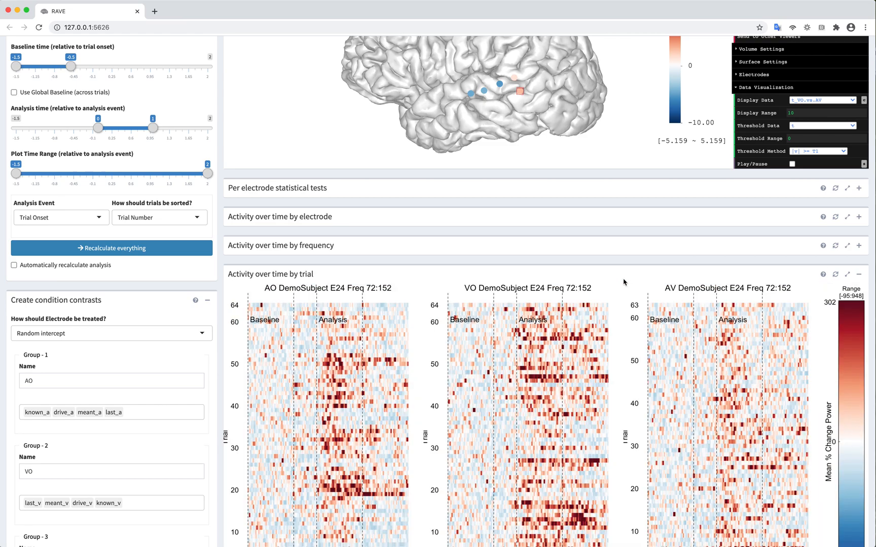
pyautogui.scroll(-2, 627, 283)
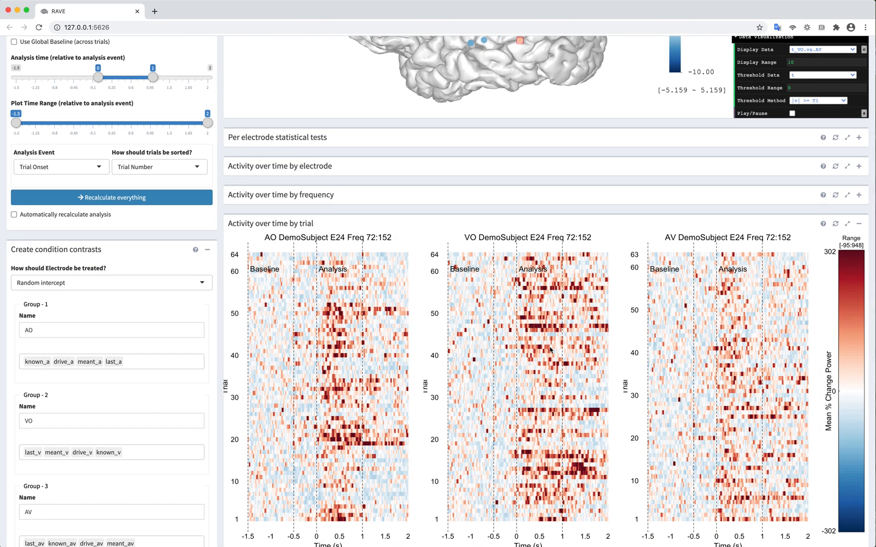
pyautogui.click(152, 166)
pyautogui.click(127, 191)
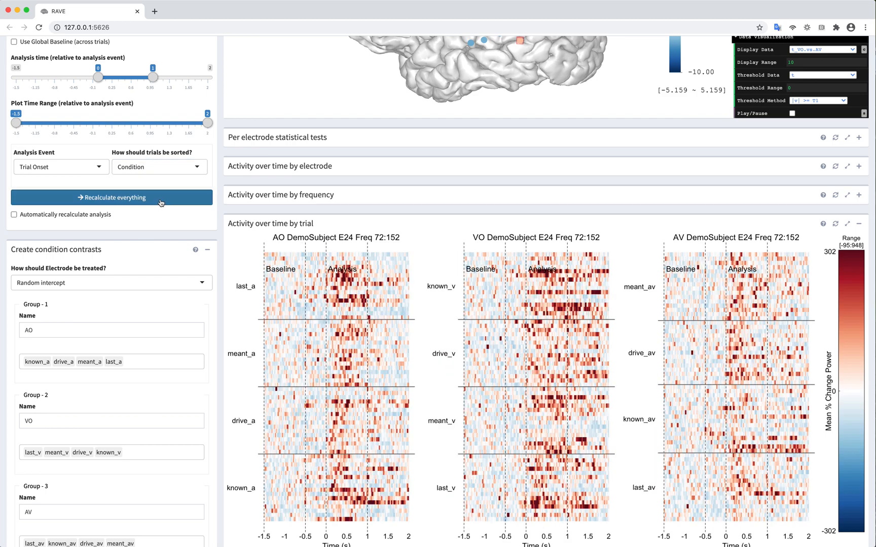
pyautogui.scroll(-1, 326, 278)
pyautogui.scroll(-1, 327, 277)
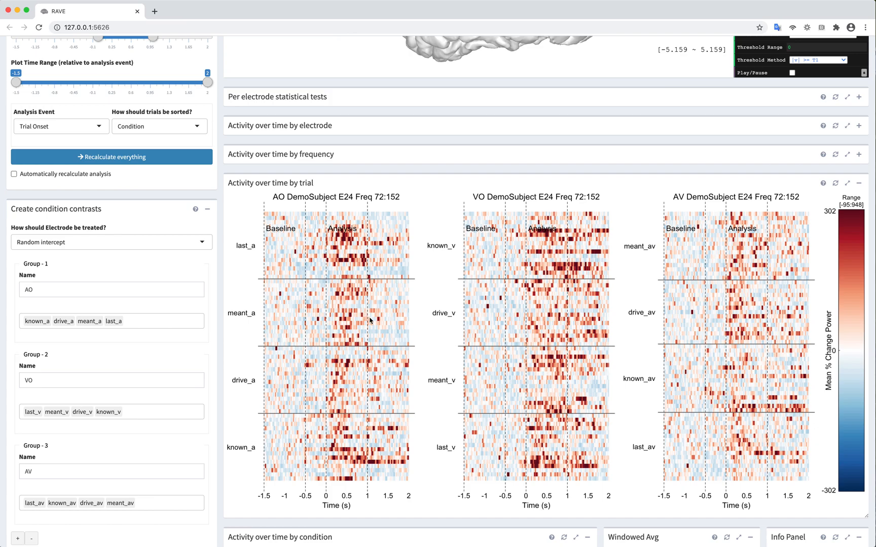
pyautogui.scroll(5, 396, 307)
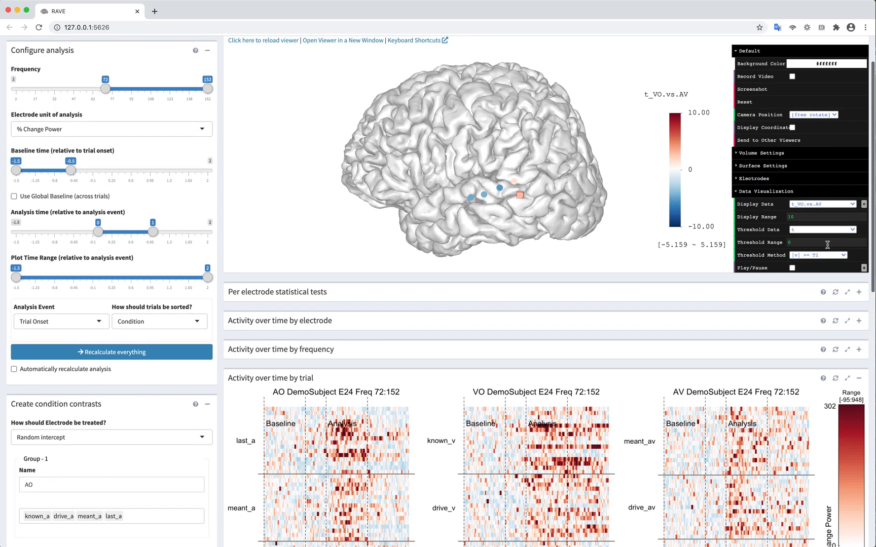
pyautogui.click(820, 203)
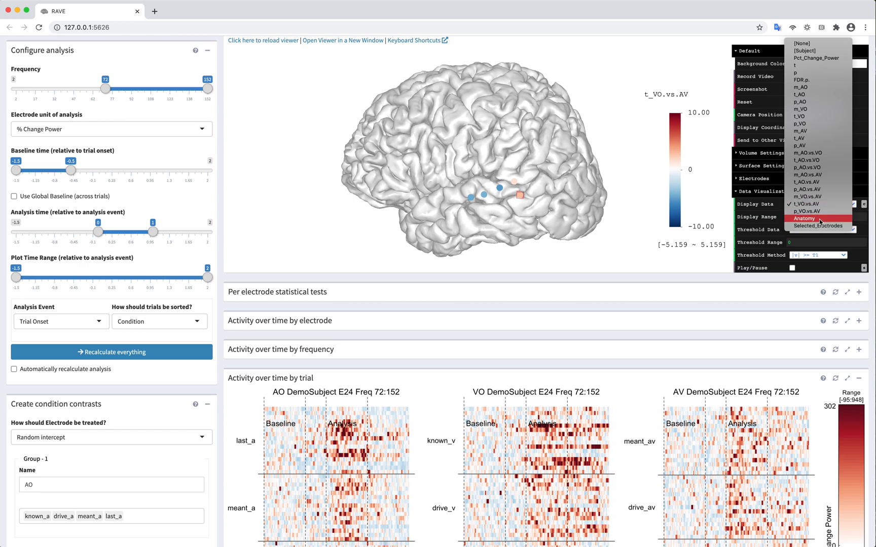
pyautogui.click(262, 307)
# - Remove the third group, AV, from the condition contrasts and recalculate the analysis
pyautogui.scroll(-4, 261, 306)
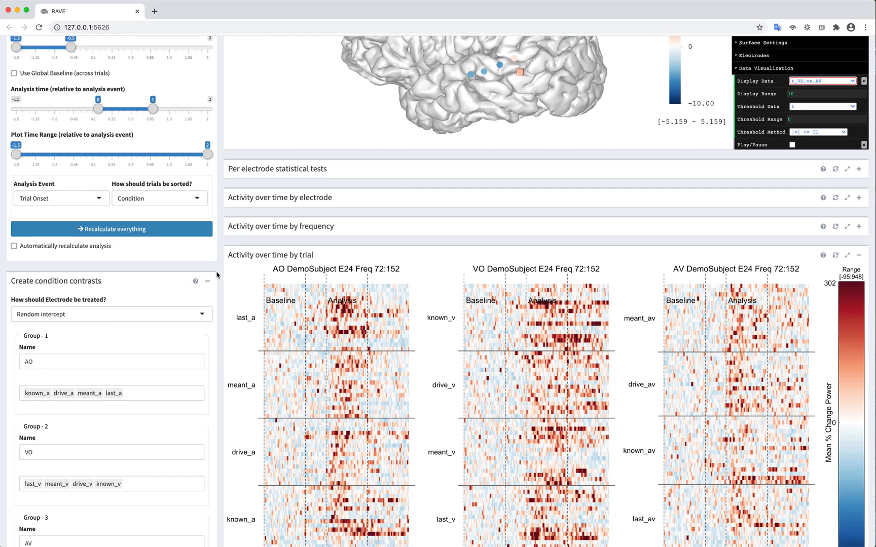
pyautogui.scroll(-6, 217, 274)
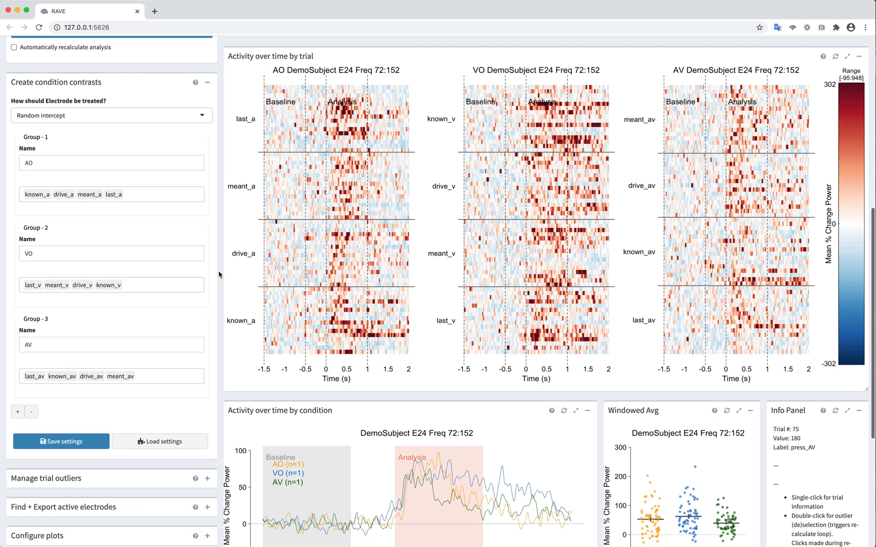
pyautogui.click(32, 412)
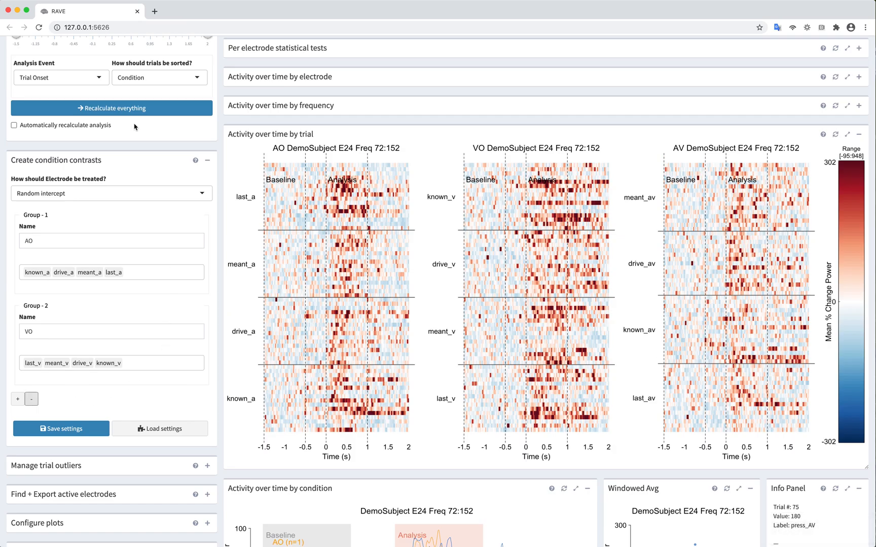
pyautogui.click(141, 110)
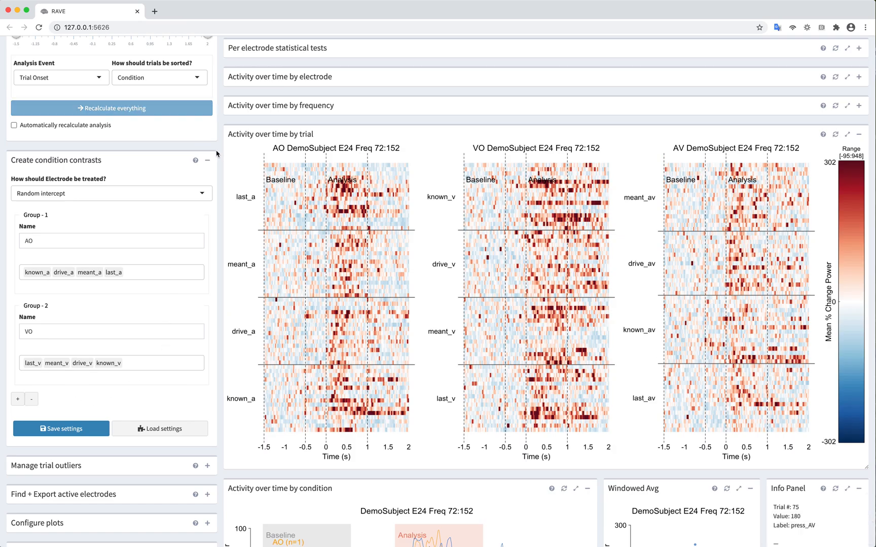
pyautogui.scroll(-3, 223, 163)
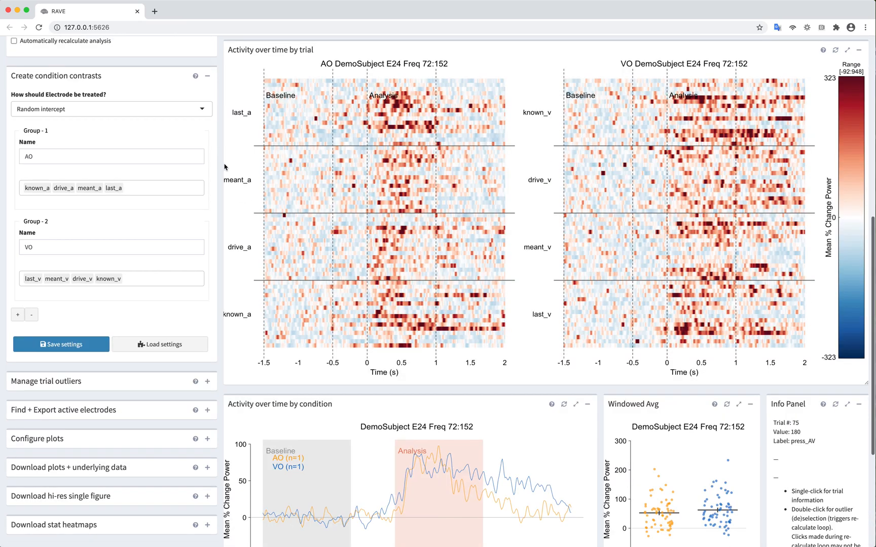
pyautogui.rightClick(397, 192)
pyautogui.press('Escape')
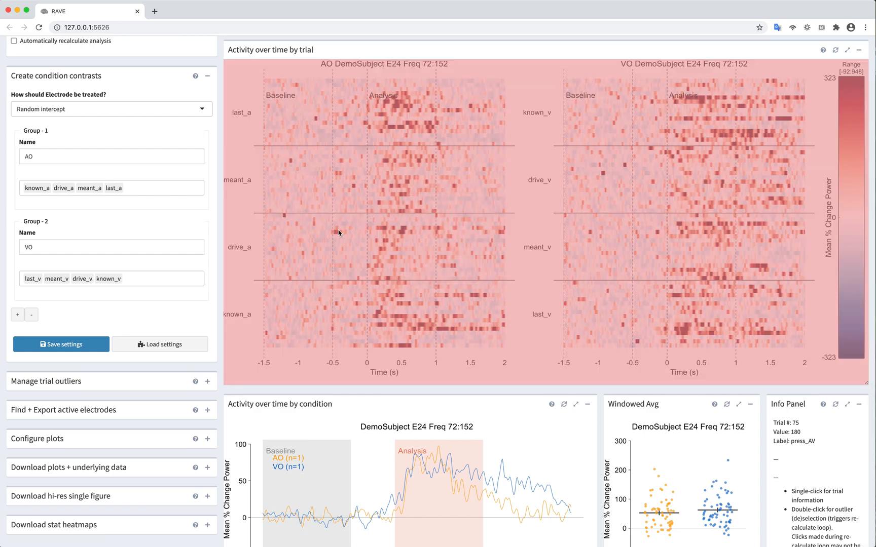
pyautogui.rightClick(322, 239)
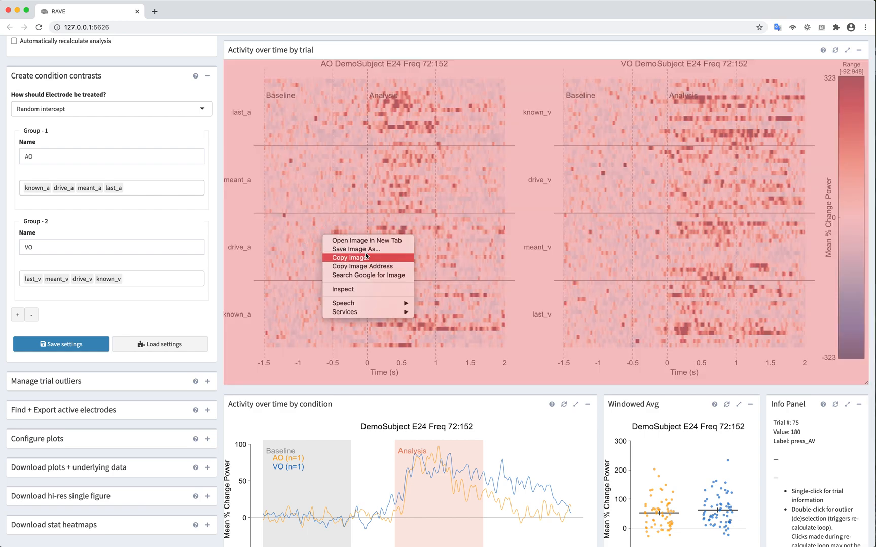
pyautogui.click(219, 254)
pyautogui.click(216, 256)
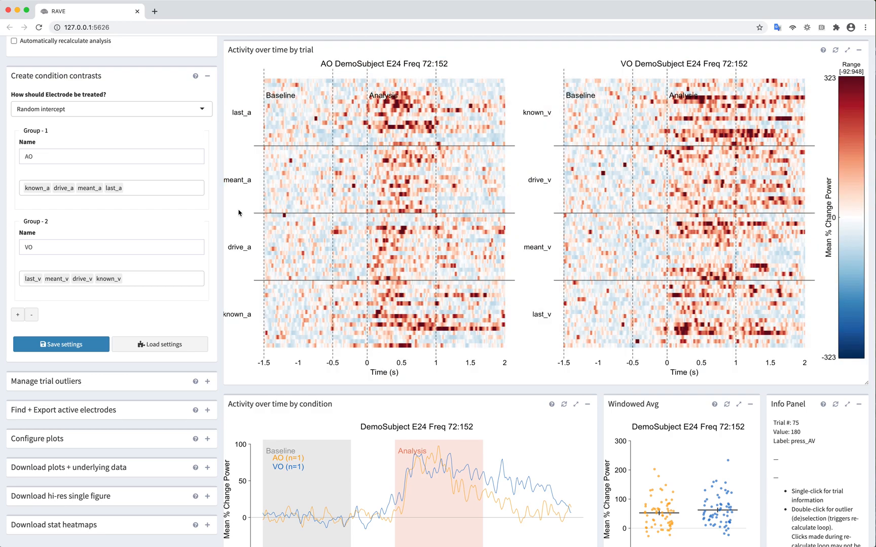
# - Expand the hi-res single figure download settings and review the available file types, keeping pdf
pyautogui.scroll(-2, 239, 211)
pyautogui.click(207, 394)
pyautogui.scroll(-2, 223, 341)
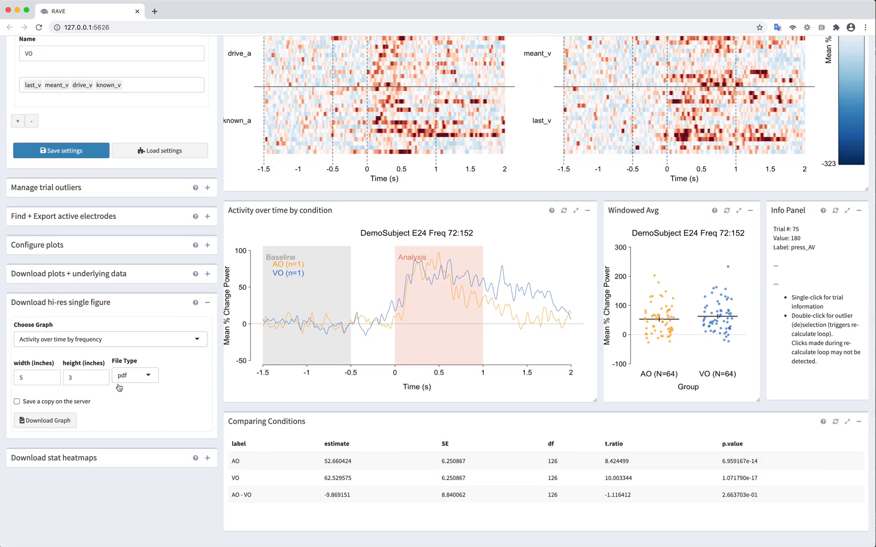
pyautogui.doubleClick(21, 378)
pyautogui.click(219, 319)
pyautogui.click(155, 376)
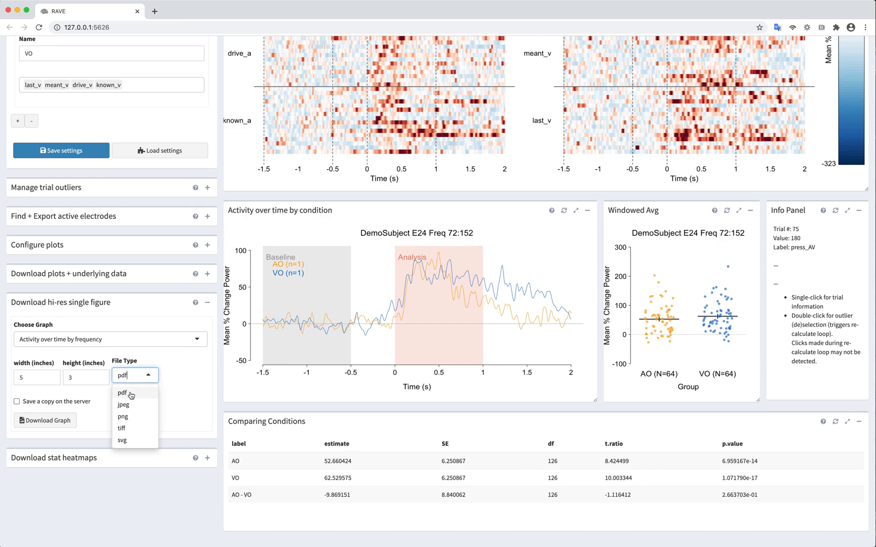
pyautogui.click(175, 388)
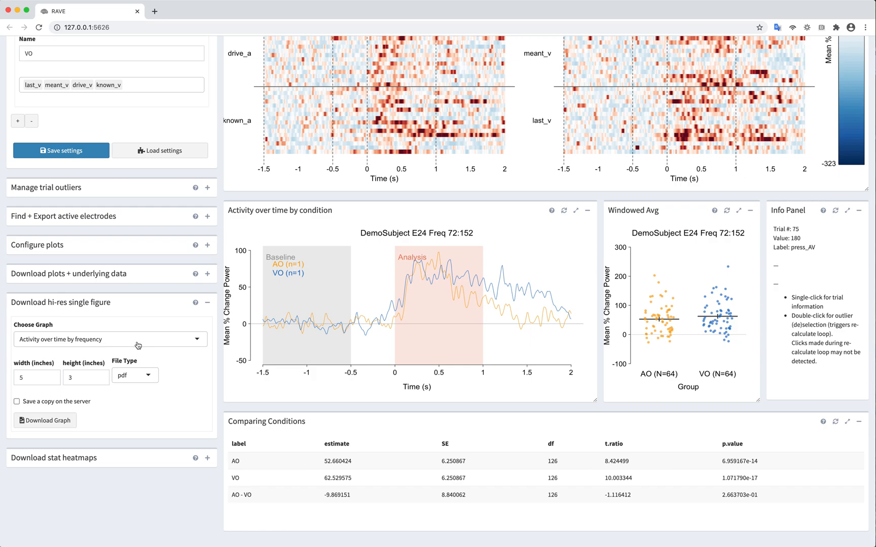
# - Set the figure size to 10 inches wide by 5 inches high and download the Activity over time by frequency graph as pdf
pyautogui.doubleClick(34, 378)
pyautogui.write('10')
pyautogui.doubleClick(69, 377)
pyautogui.write('5')
pyautogui.click(61, 424)
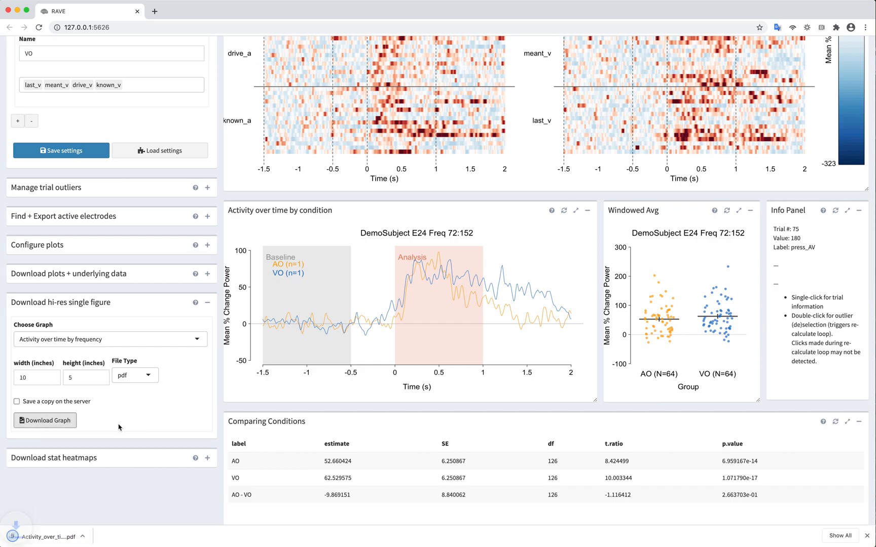
# - Open the downloaded frequency figure PDF, examine its AO and VO plots, and return to RAVE
pyautogui.click(34, 537)
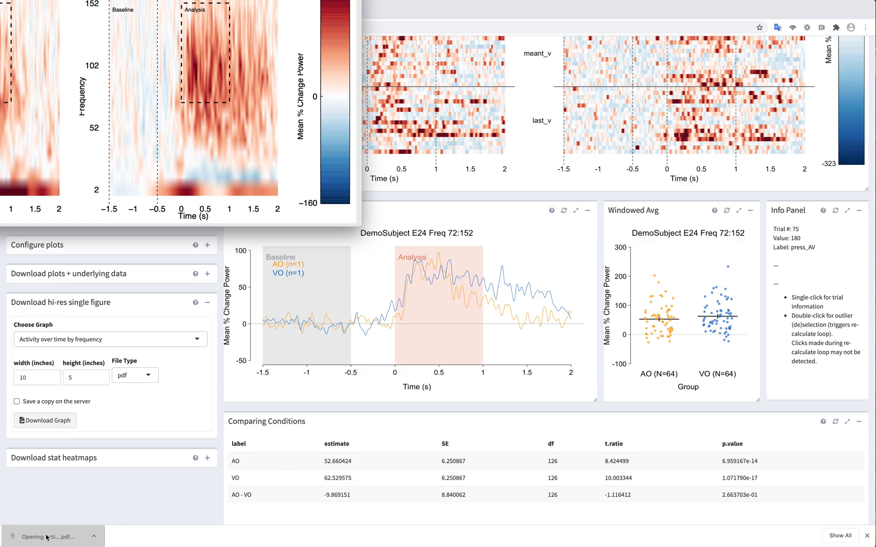
pyautogui.press('ctrl+alt+super+c')
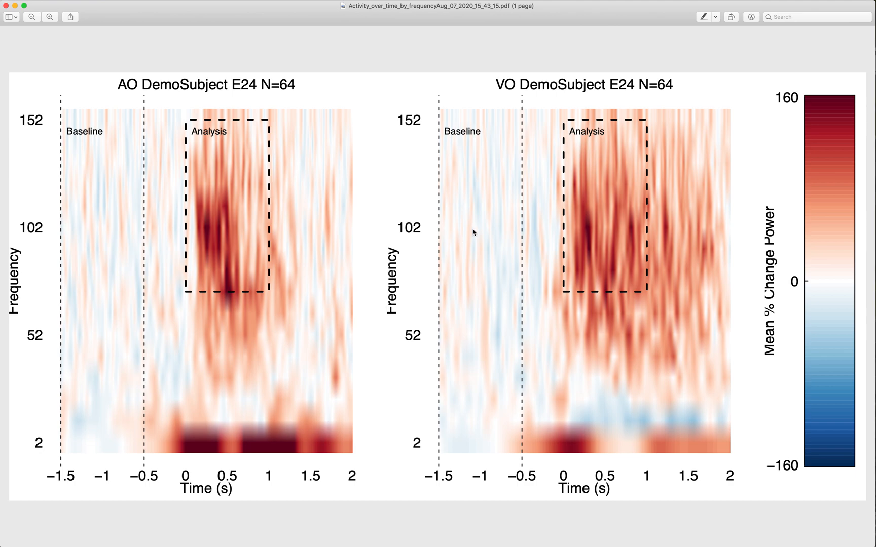
pyautogui.press('super+Tab')
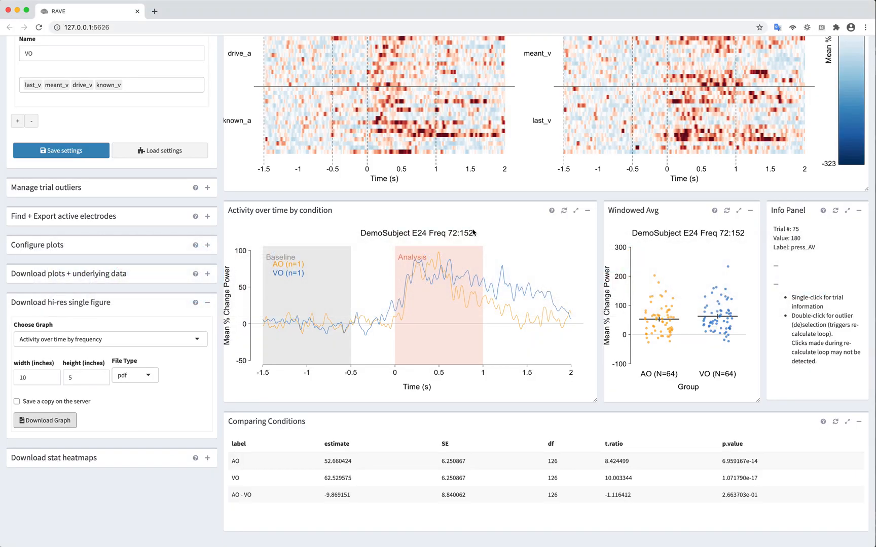